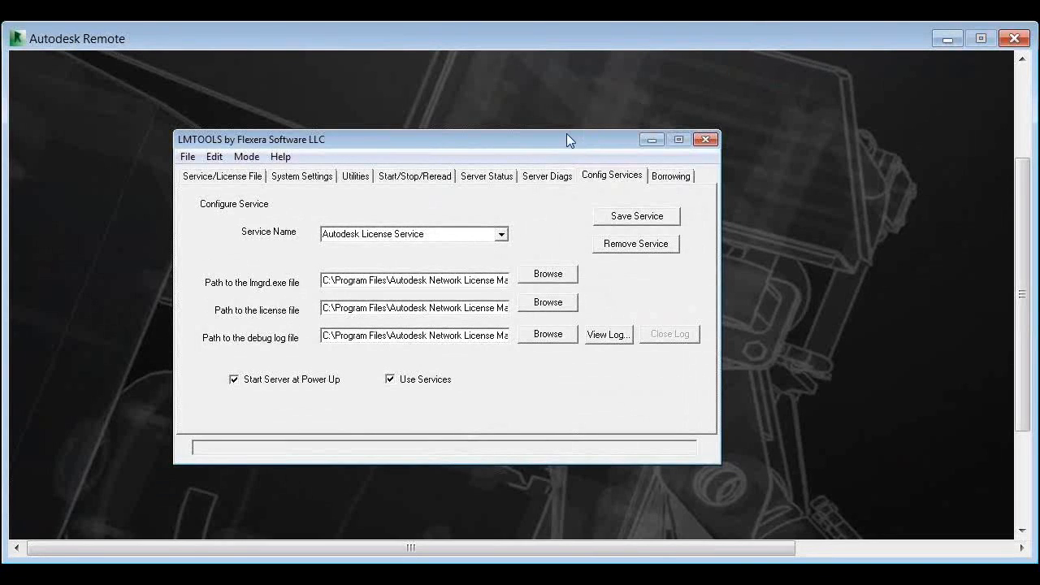
left_click(501, 235)
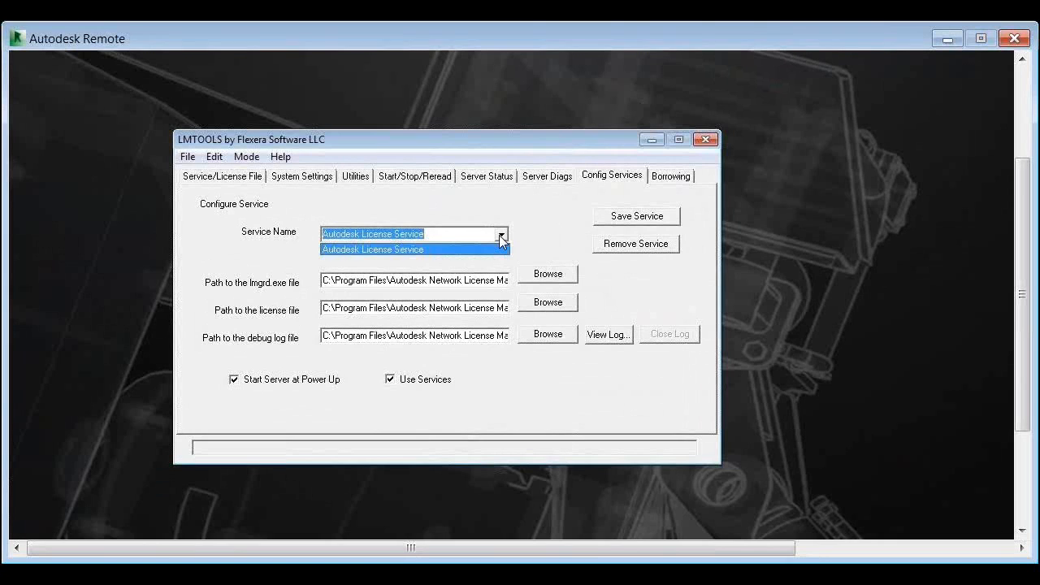
left_click(234, 181)
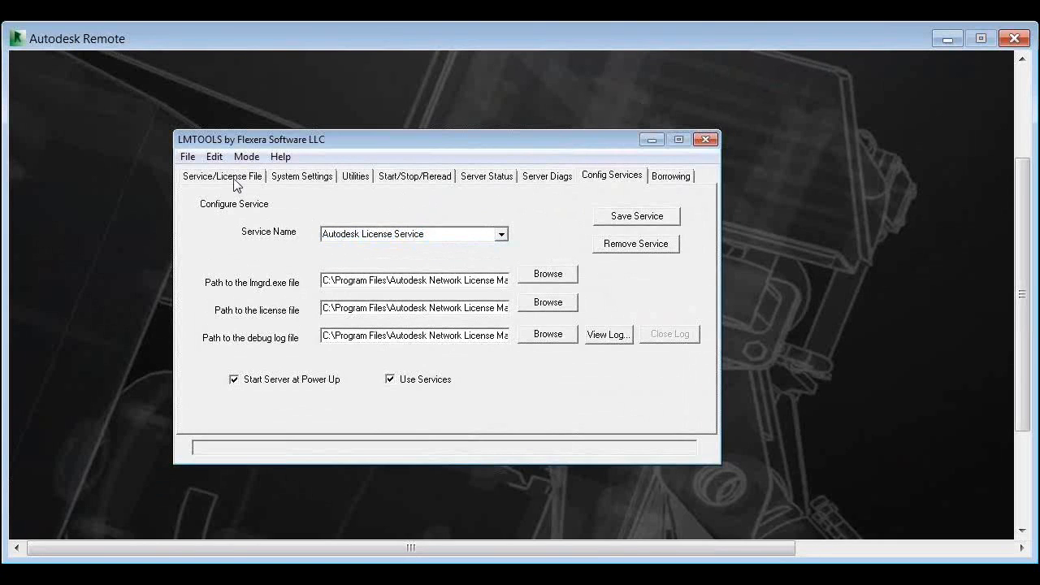
left_click(234, 181)
left_click(605, 177)
Stop the Autodesk License Service server with Force Server Shutdown enabled
left_click(421, 175)
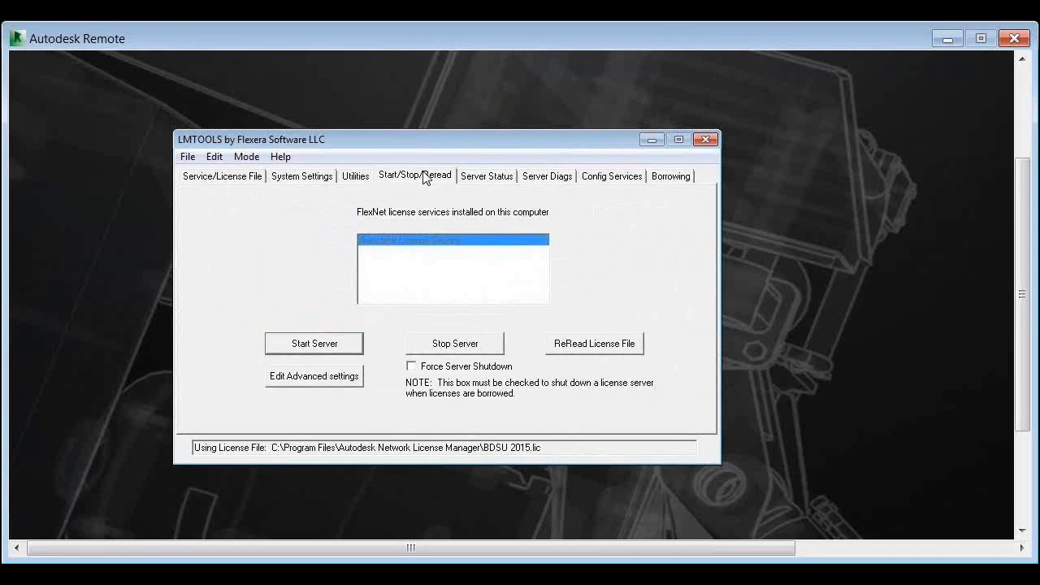
left_click(414, 367)
left_click(421, 353)
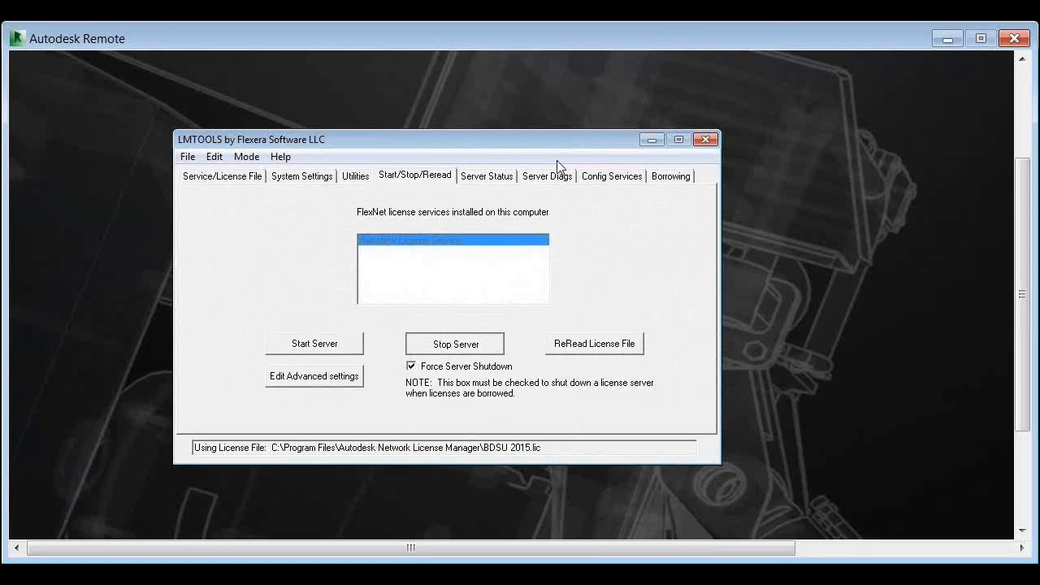
Remove the Autodesk License Service from the configured services and confirm the removal
left_click(601, 180)
left_click(434, 184)
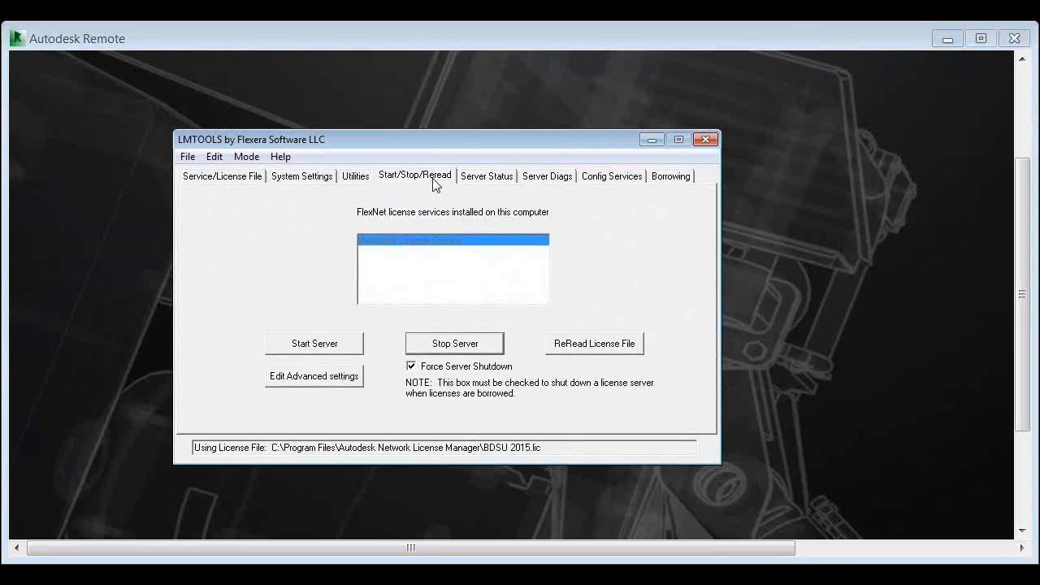
left_click(622, 180)
left_click(615, 243)
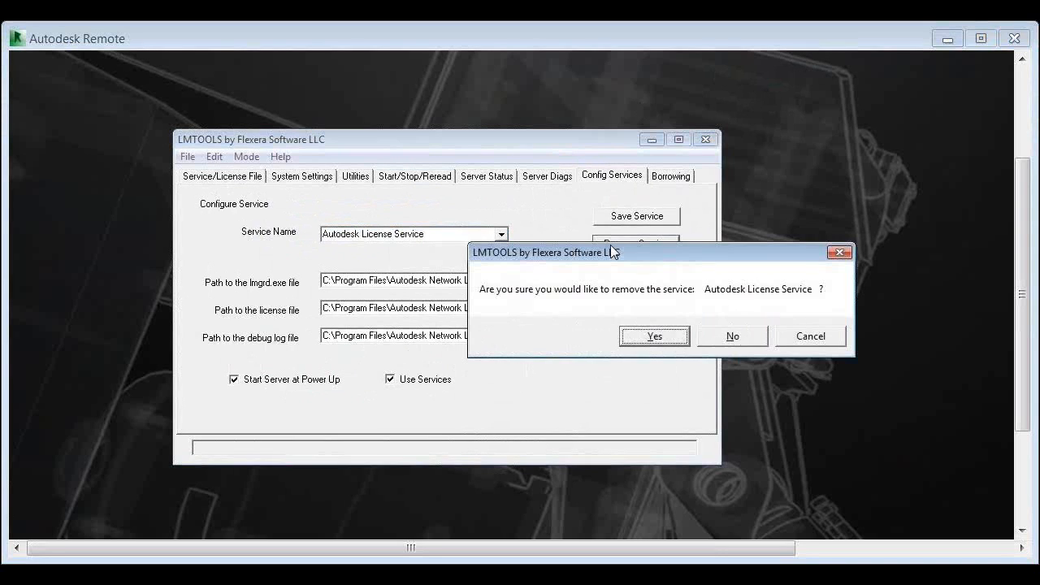
left_click(655, 336)
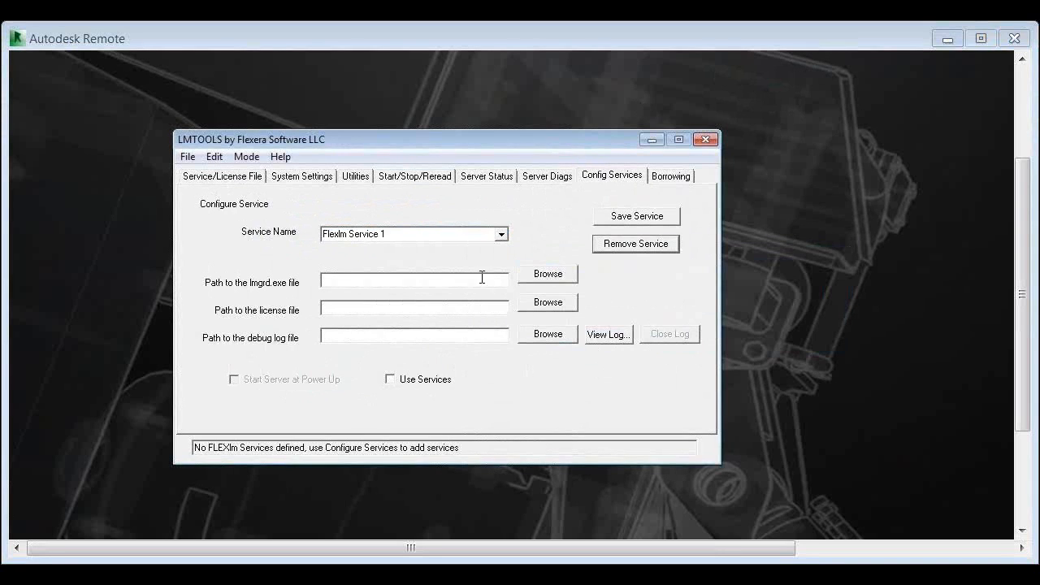
Check the service list, system settings, service name choices, server diagnostics and server status following the removal
left_click(224, 177)
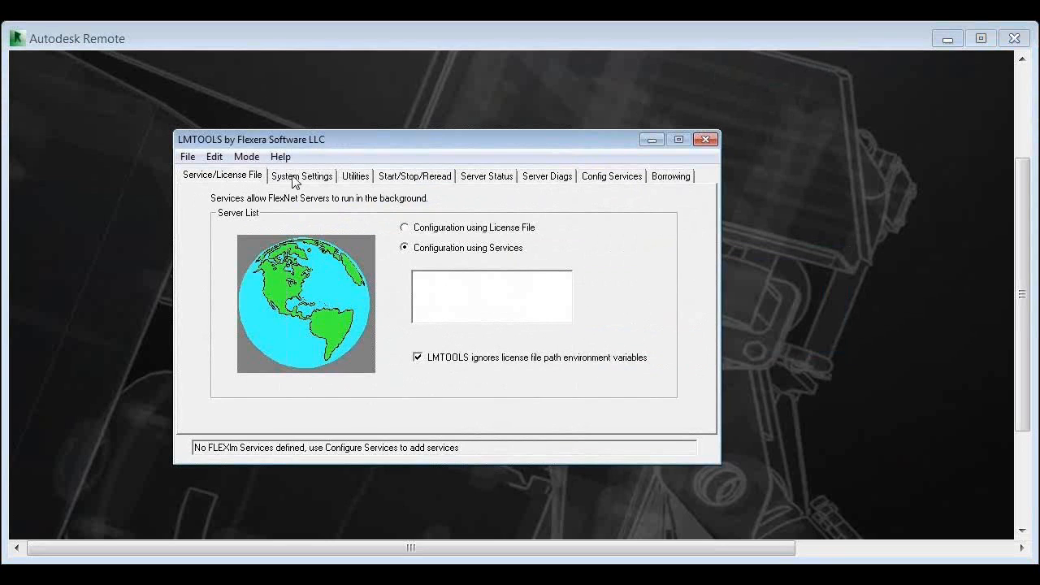
left_click(297, 179)
left_click(208, 181)
left_click(308, 177)
left_click(603, 177)
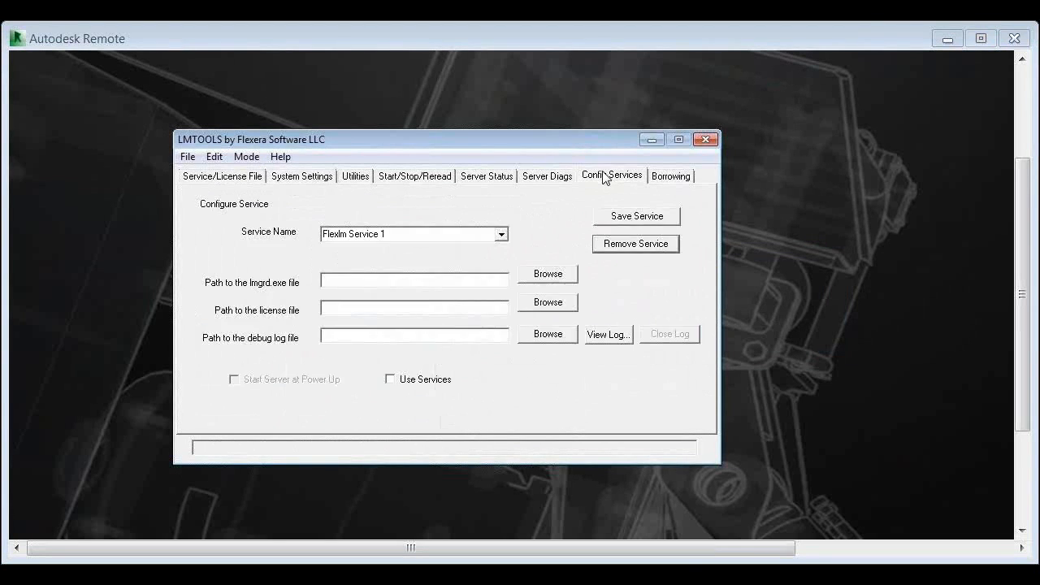
left_click(501, 236)
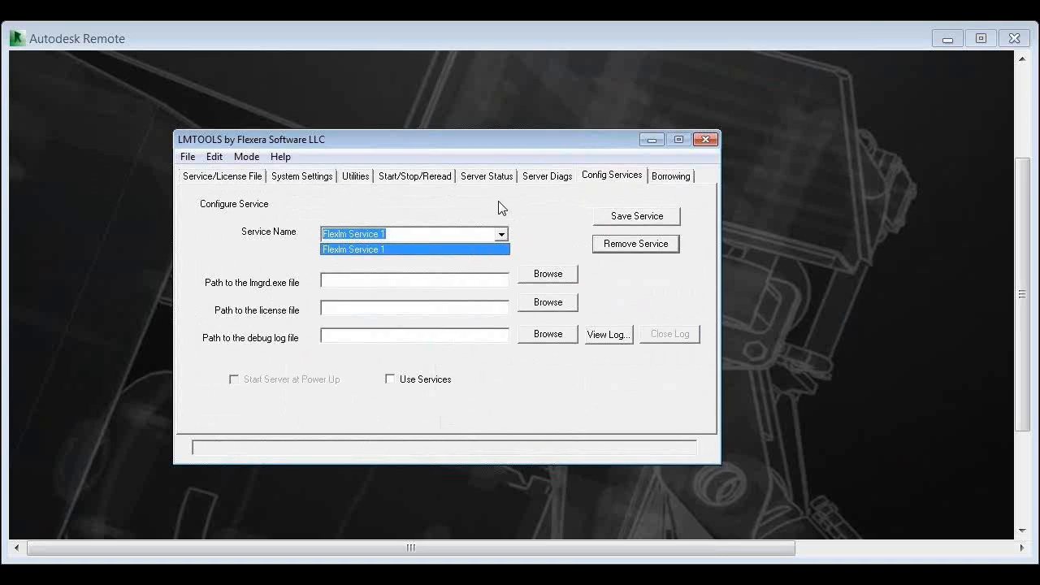
left_click(500, 211)
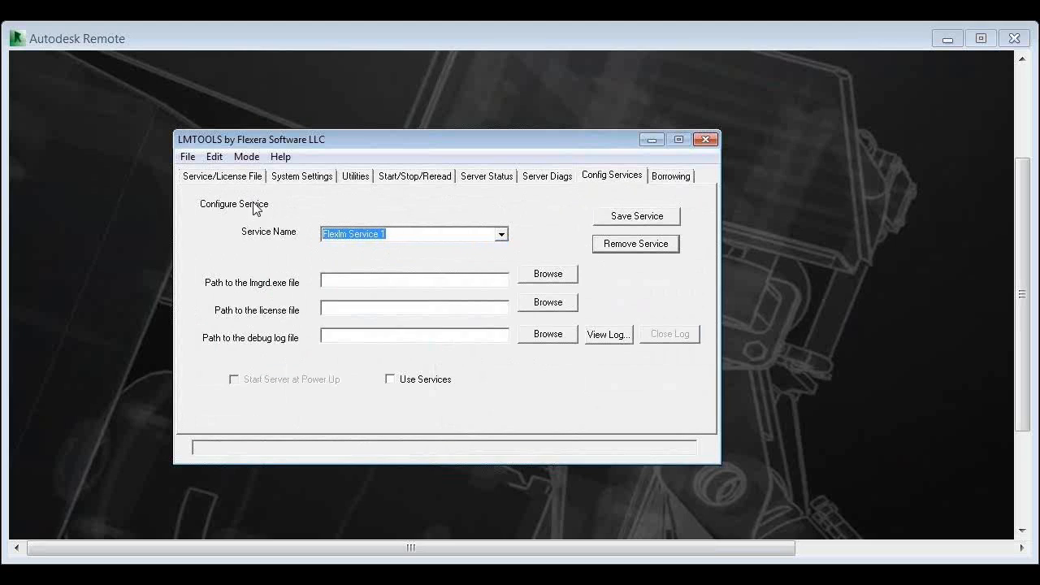
left_click(430, 236)
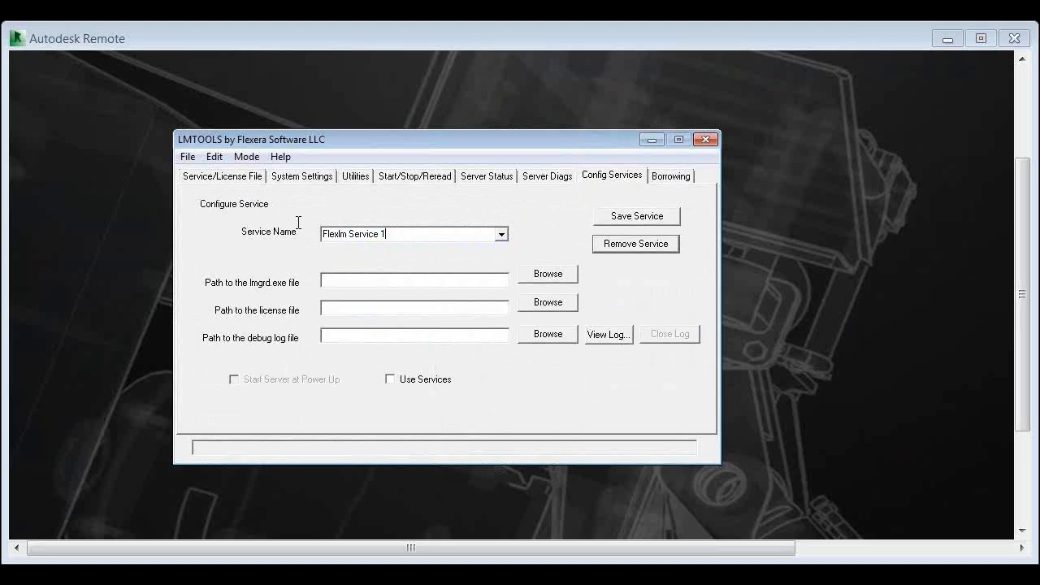
left_click_drag(298, 222, 295, 225)
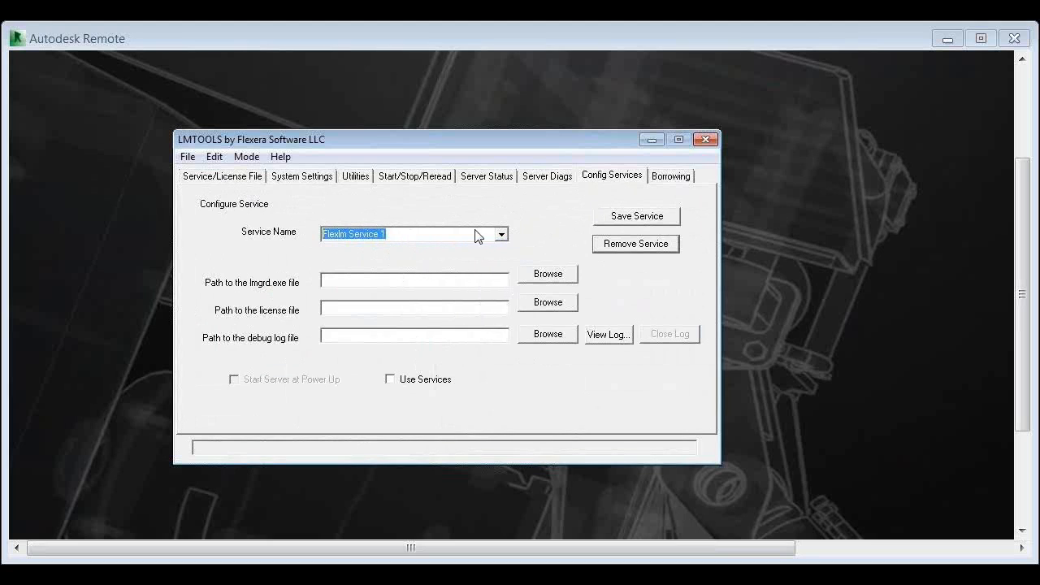
left_click(553, 177)
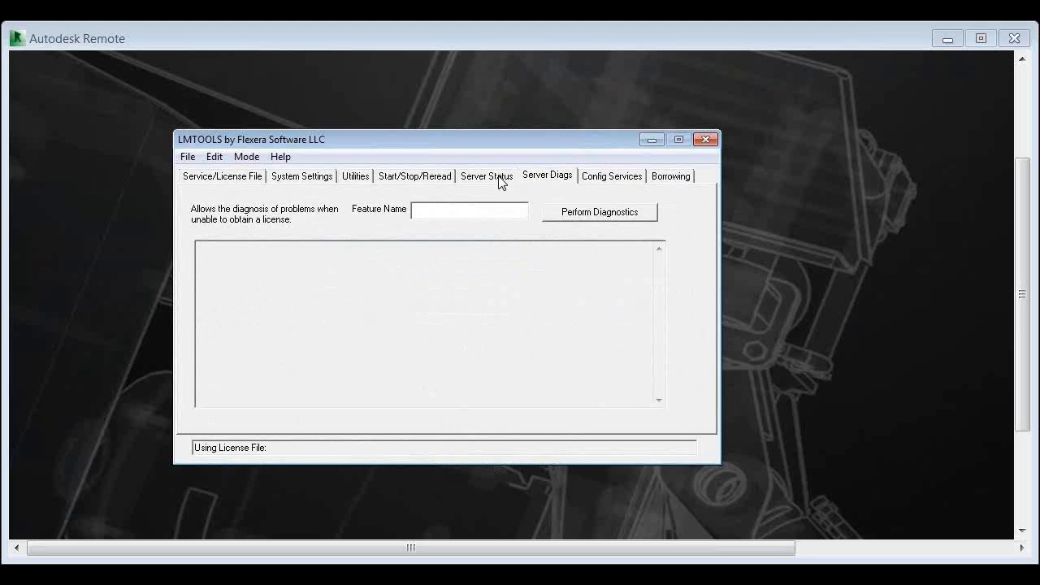
left_click(499, 178)
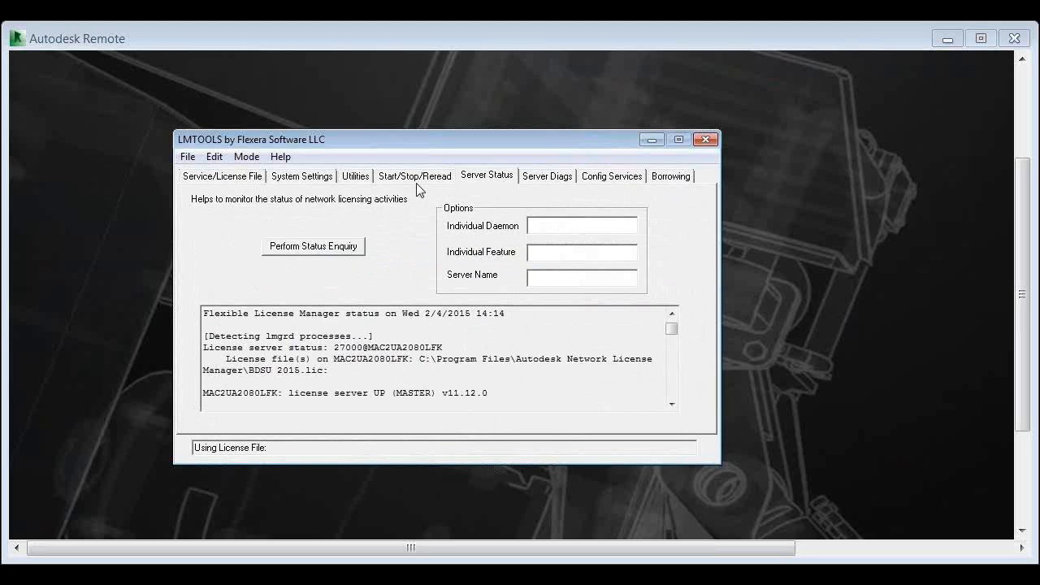
left_click(214, 157)
left_click(225, 177)
left_click(612, 178)
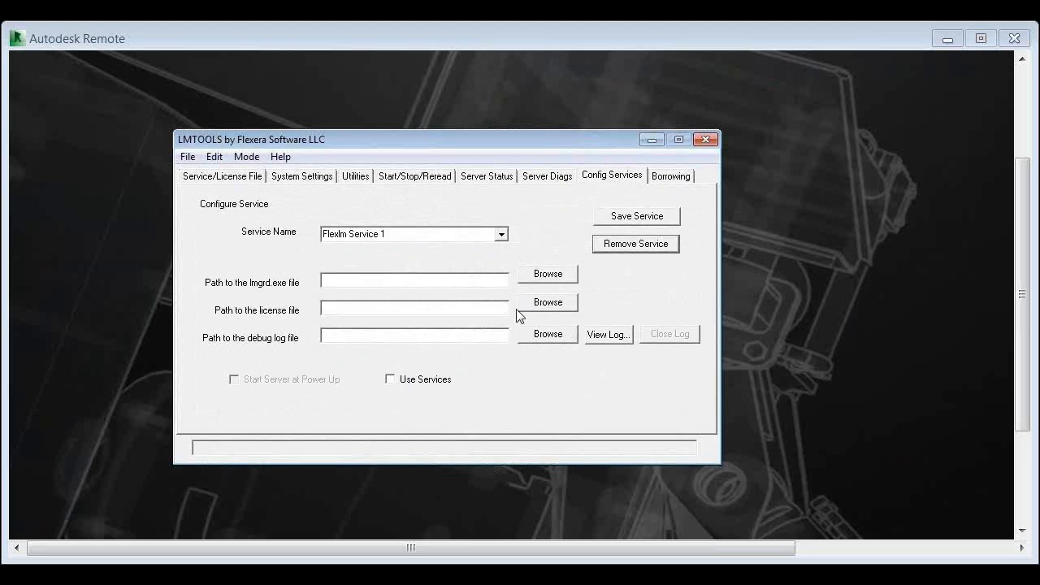
left_click(469, 283)
left_click(244, 178)
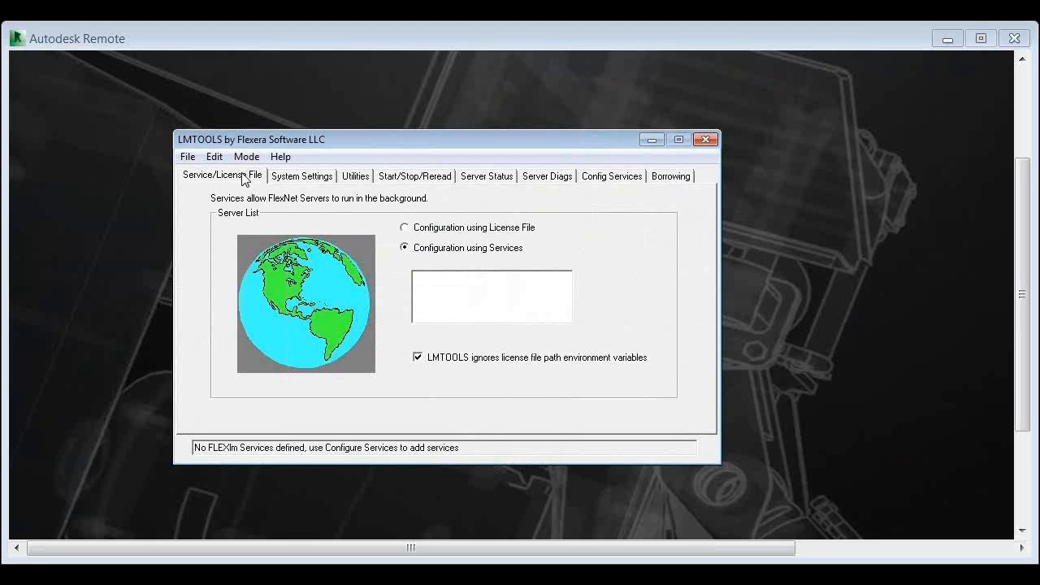
Set the service's lmgrd.exe path to Lmgrd.exe and its license file path to BDSU 2015.lic in the Autodesk Network License Manager folder
left_click(598, 180)
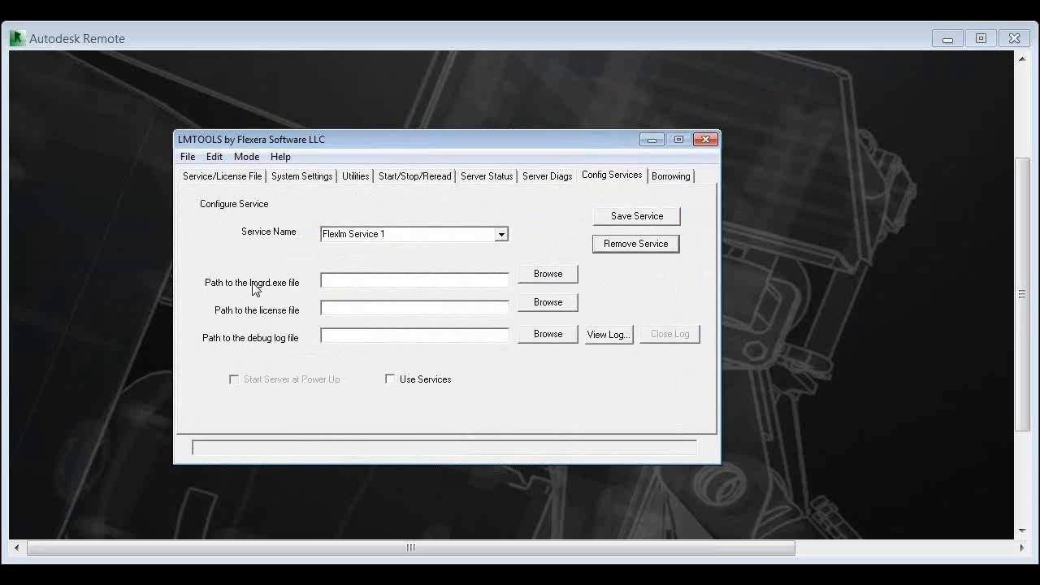
left_click(545, 283)
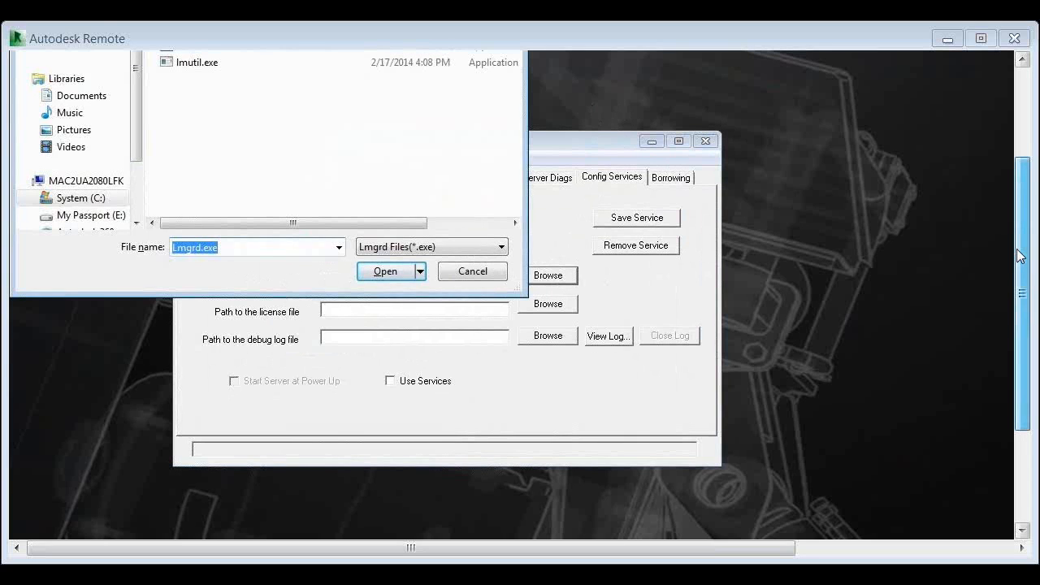
left_click_drag(1026, 282, 1016, 203)
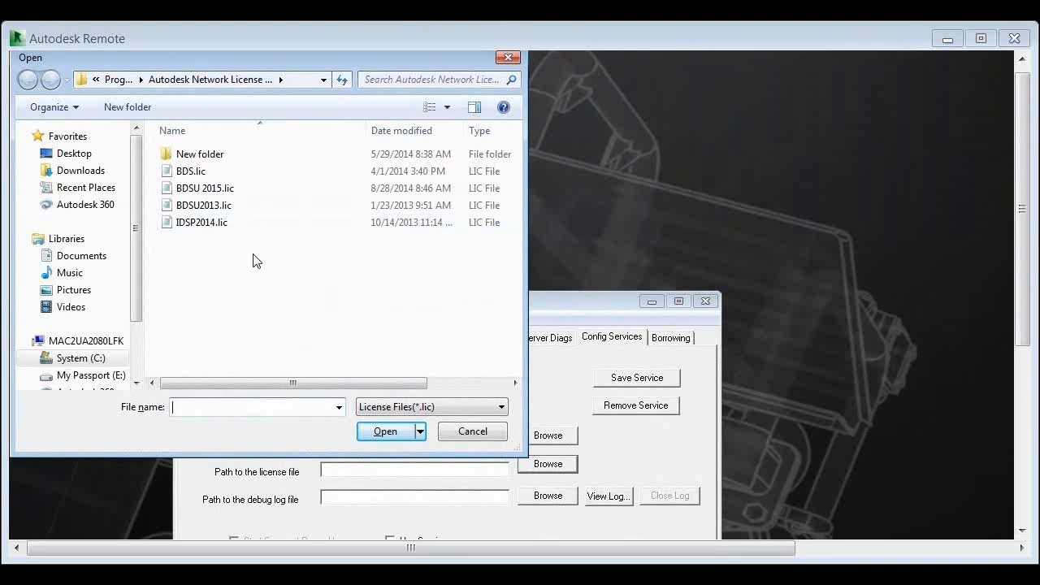
left_click(240, 188)
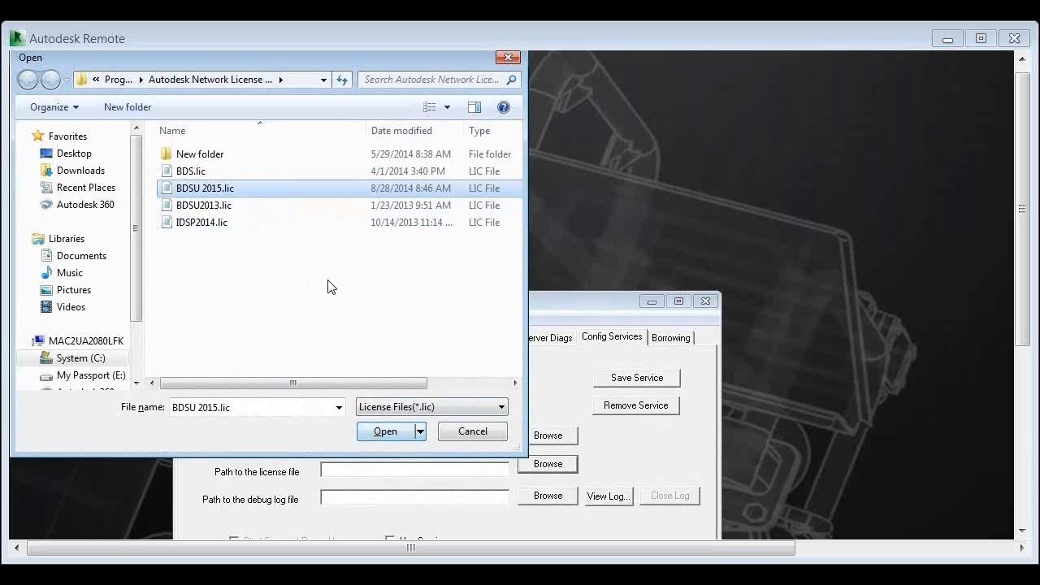
left_click(399, 432)
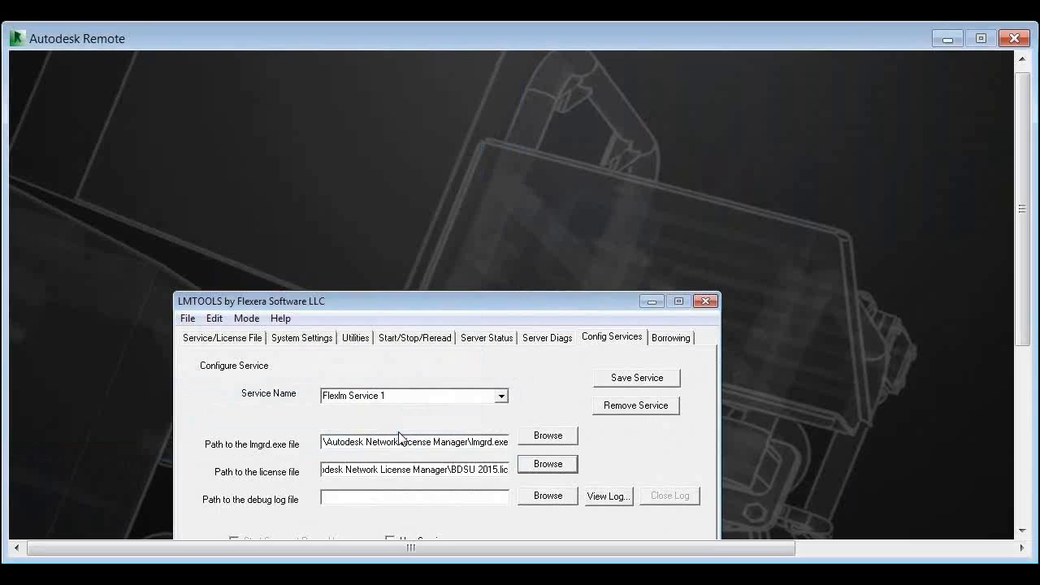
Set the service's debug log path to Debug.log in the Autodesk Network License Manager folder
left_click_drag(508, 300, 520, 217)
left_click(560, 414)
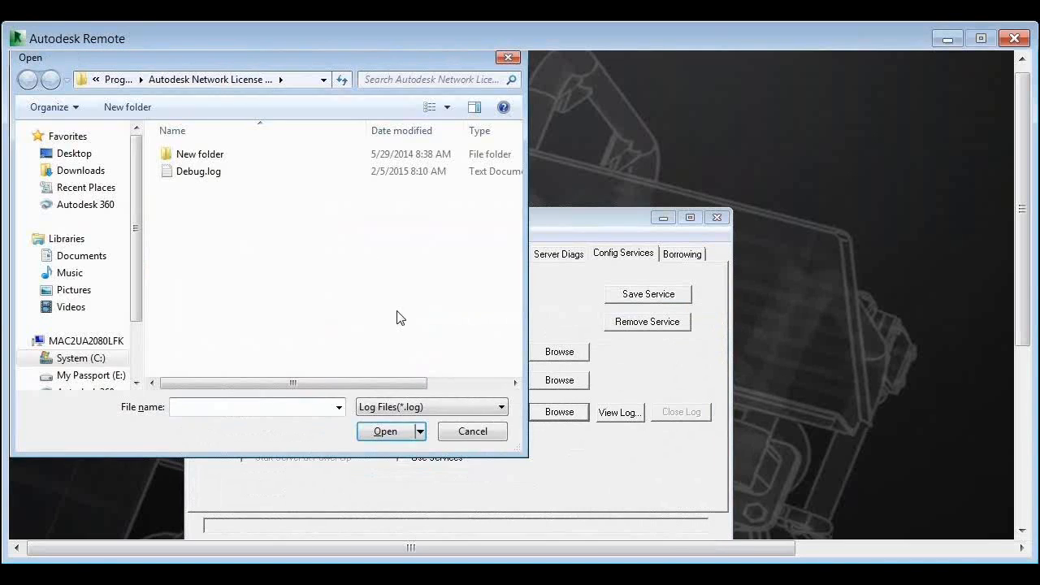
left_click(215, 178)
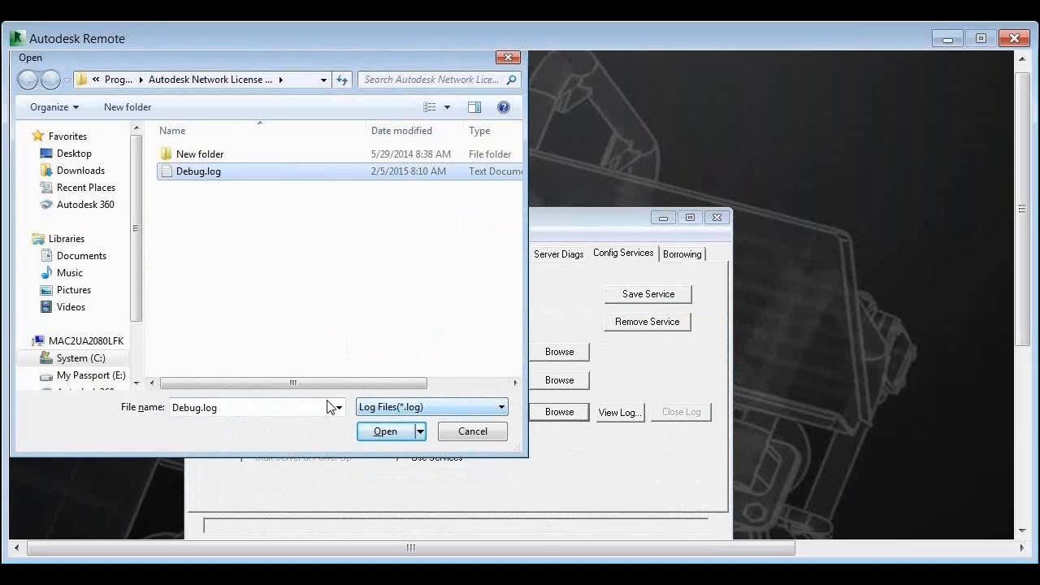
left_click(391, 409)
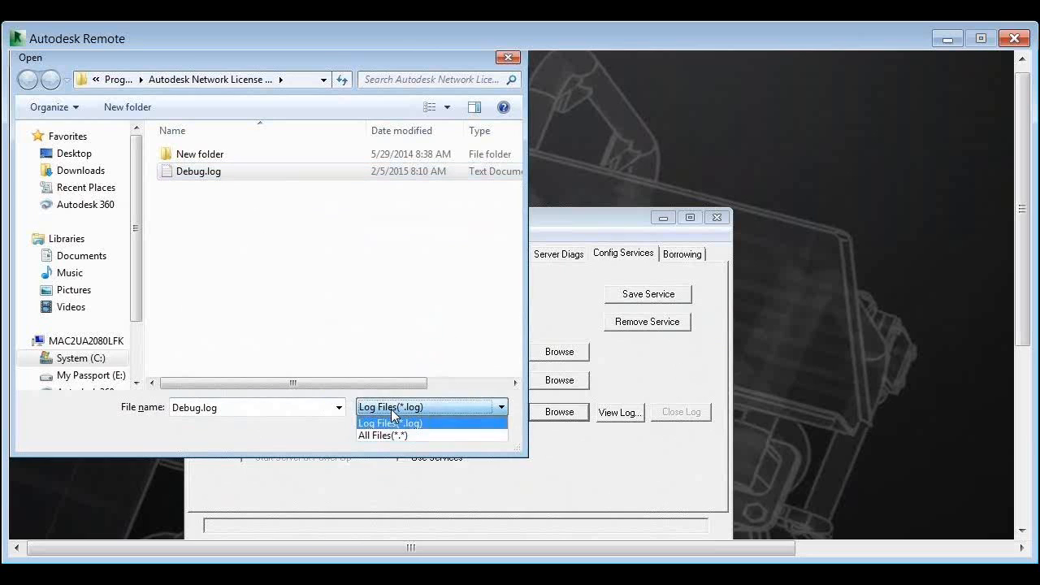
left_click(390, 436)
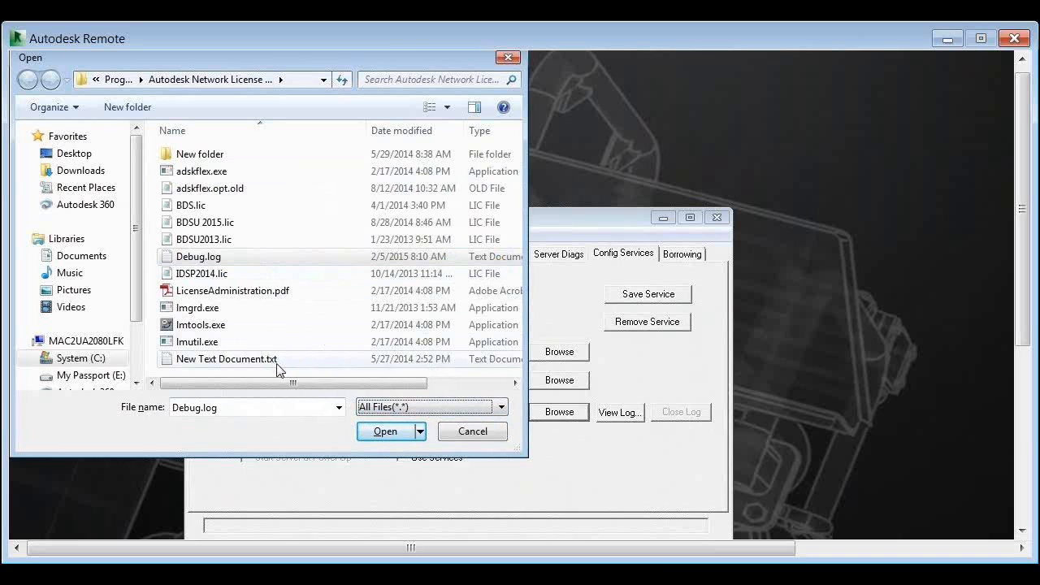
left_click(424, 407)
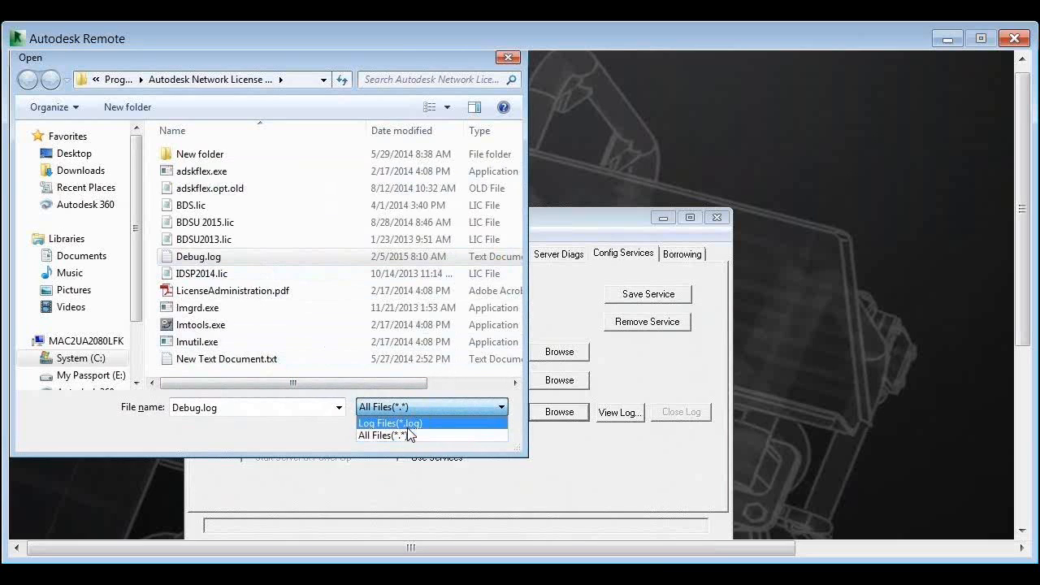
left_click(407, 423)
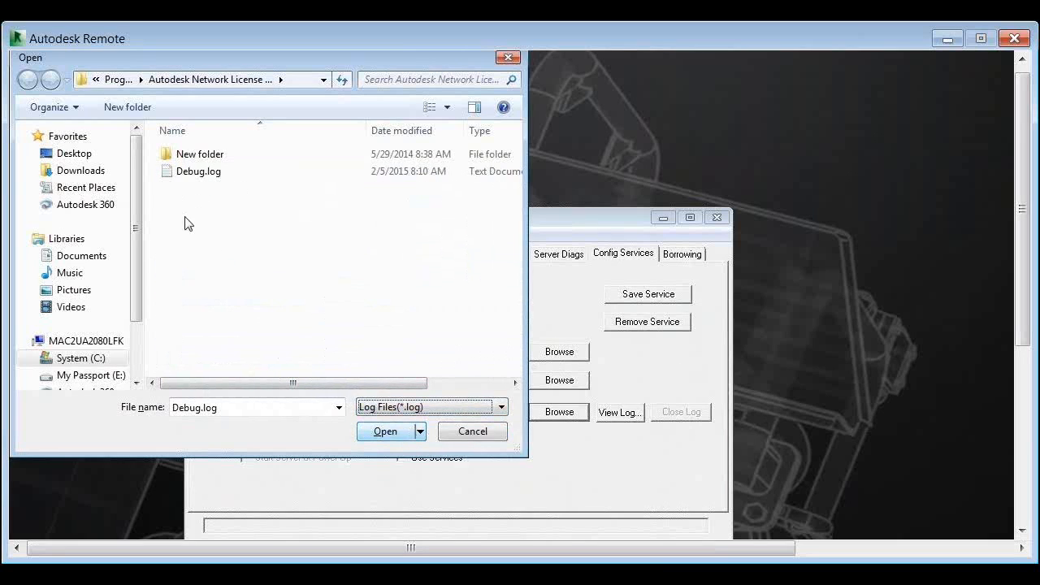
left_click(211, 172)
left_click(387, 432)
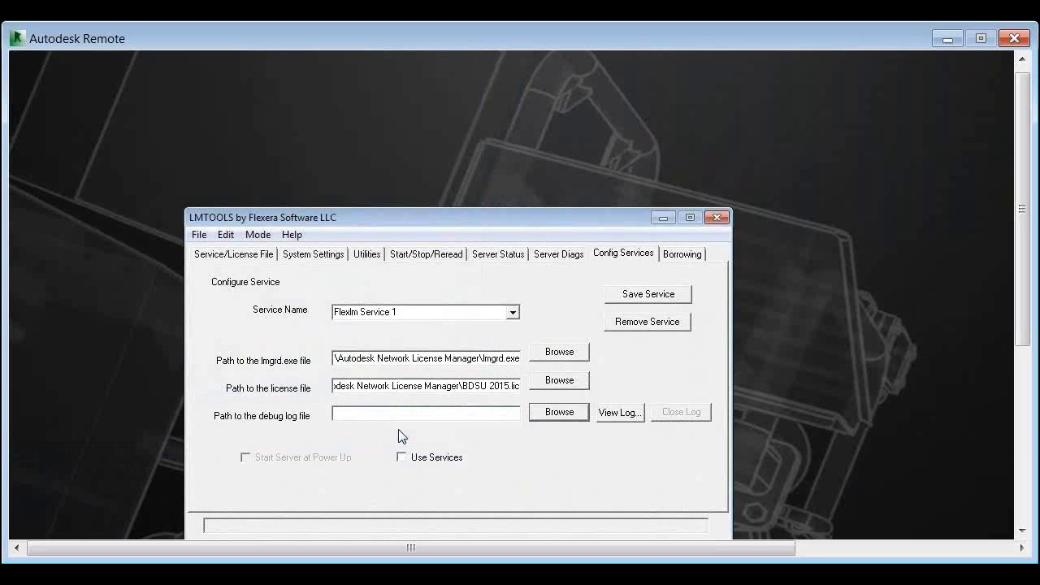
Enable Use Services and Start Server at Power Up for the service
left_click(416, 460)
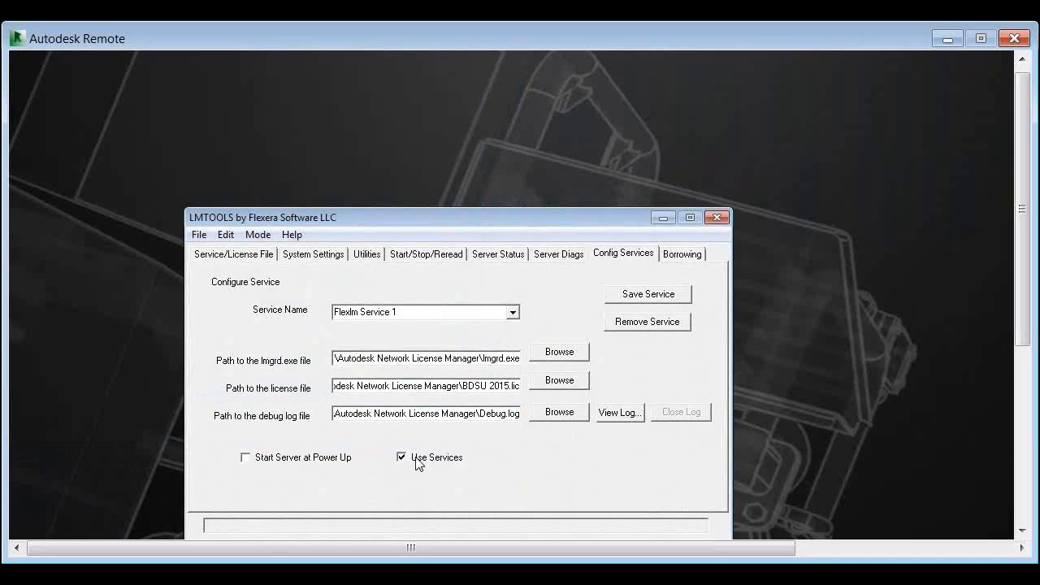
left_click(294, 463)
left_click(403, 457)
left_click(403, 457)
Name the service Autodesk License Service and save its settings
left_click_drag(396, 210, 396, 192)
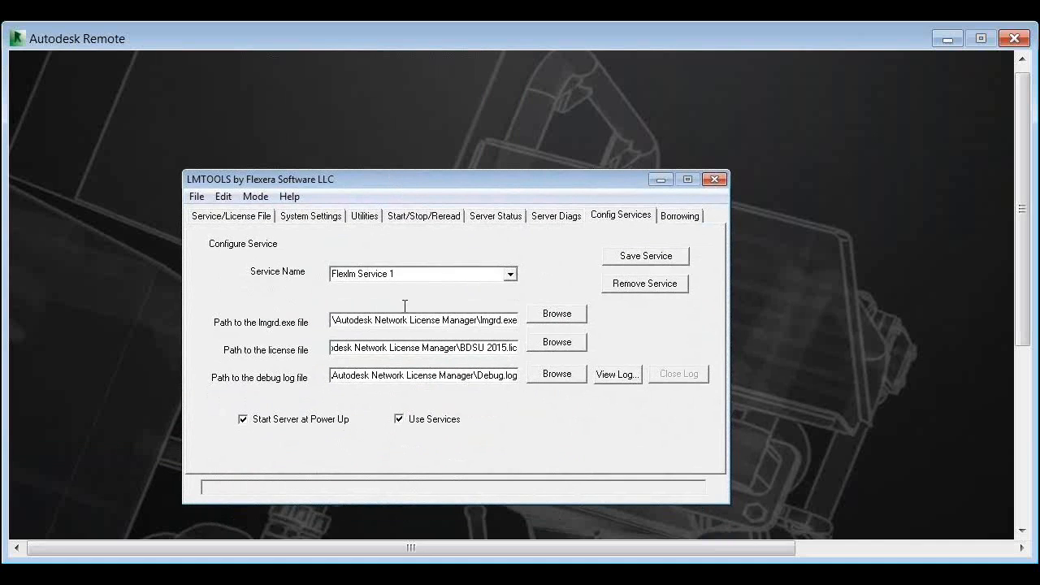
left_click(464, 274)
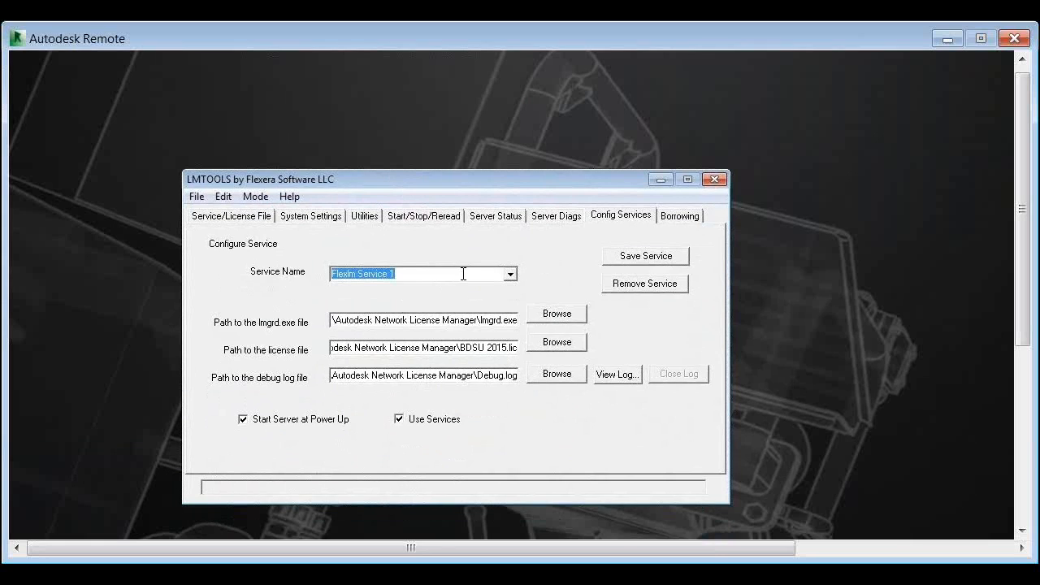
type("Autodesk License")
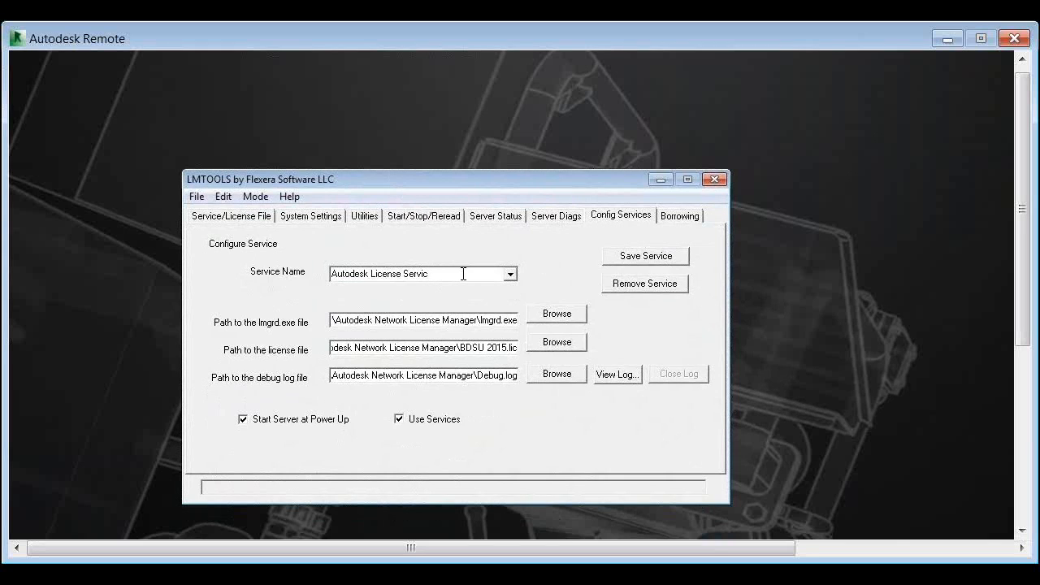
left_click(628, 266)
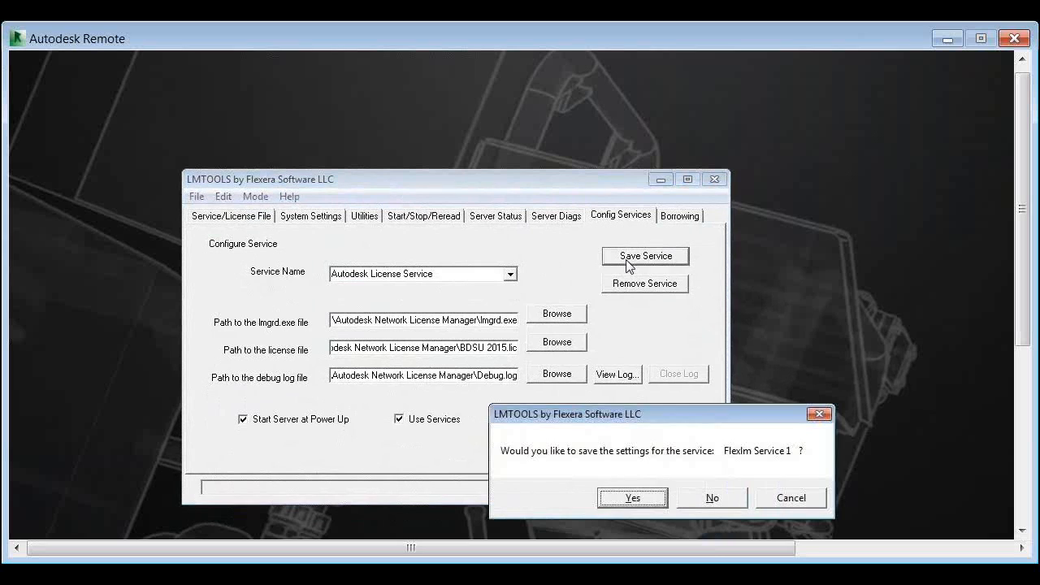
left_click(631, 498)
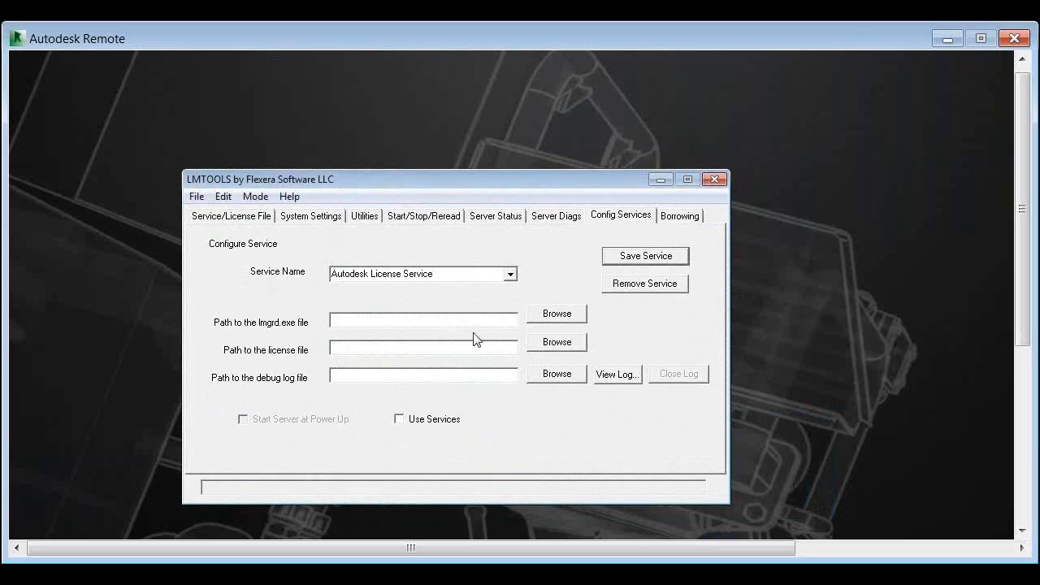
Set the service's path to lmgrd.exe and its license file path to BDSU 2015.lic in the Autodesk Network License Manager folder
left_click(557, 315)
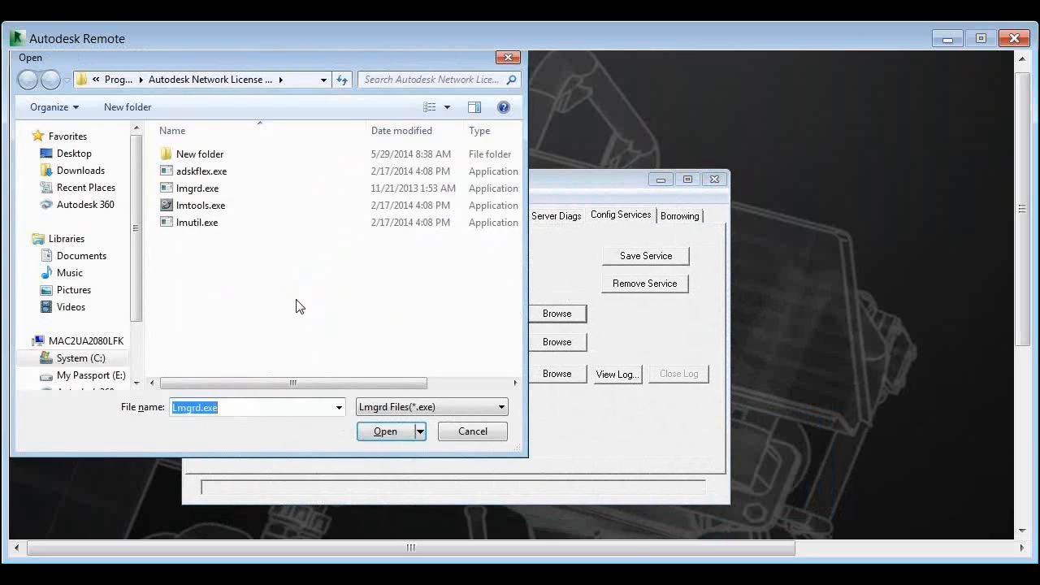
left_click(220, 188)
double_click(219, 188)
left_click(543, 341)
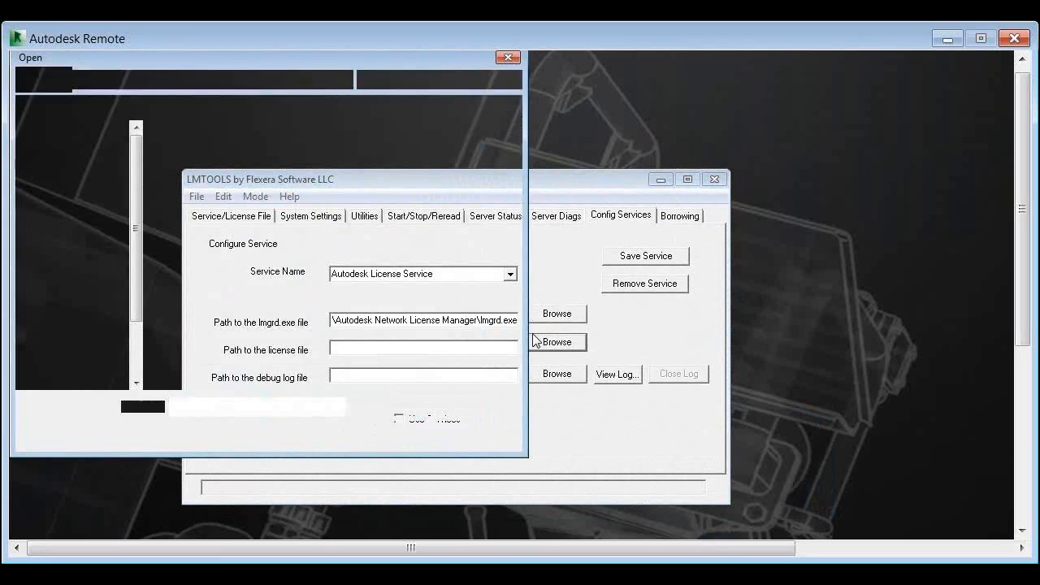
double_click(233, 189)
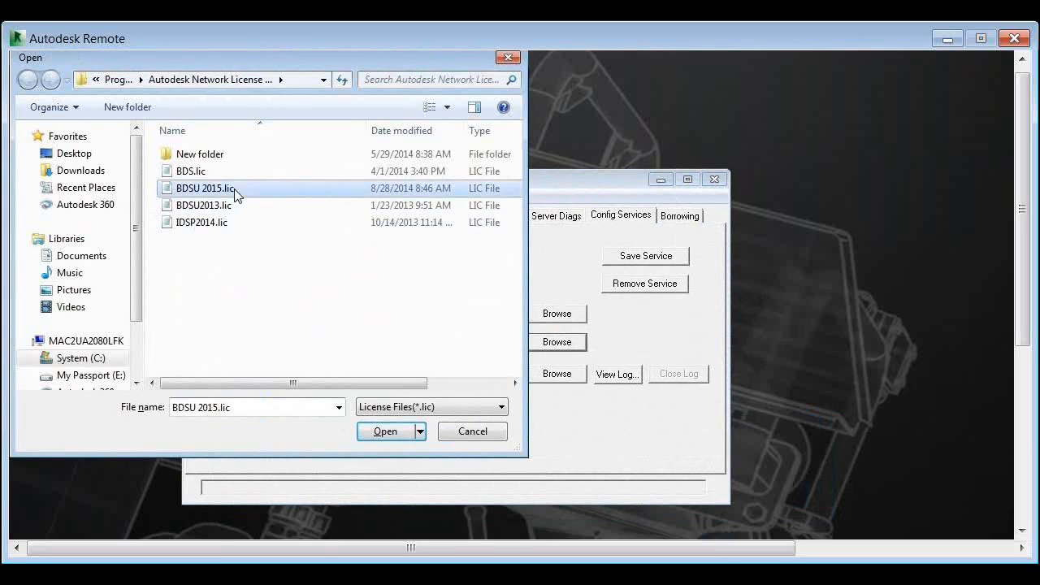
Set the debug log path to Debug.log in the Autodesk Network License Manager folder
left_click(557, 374)
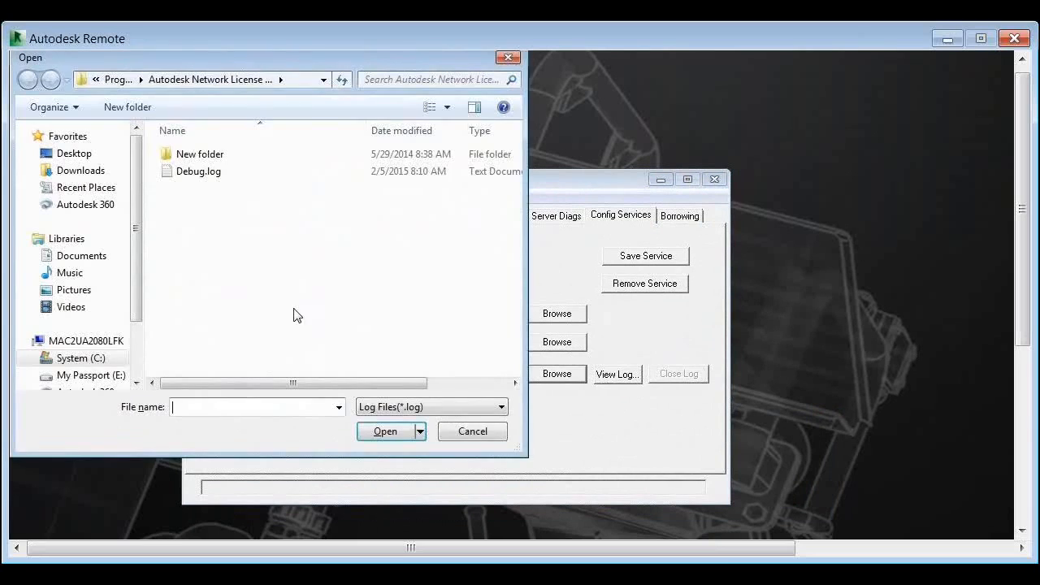
left_click(210, 179)
double_click(210, 178)
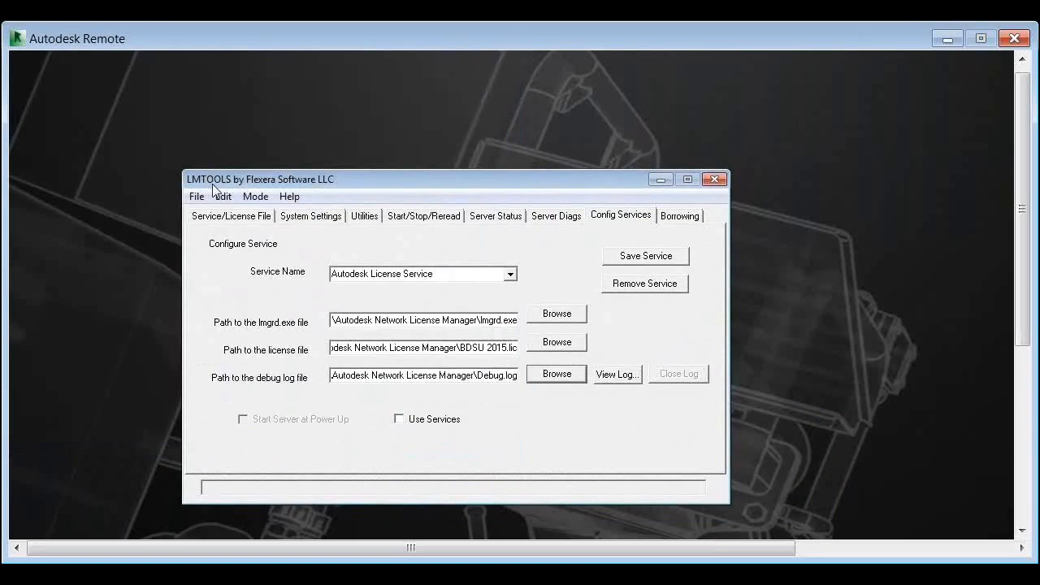
Enable Use Services and Start Server at Power Up, and save the Autodesk License Service settings
left_click(433, 421)
left_click(294, 419)
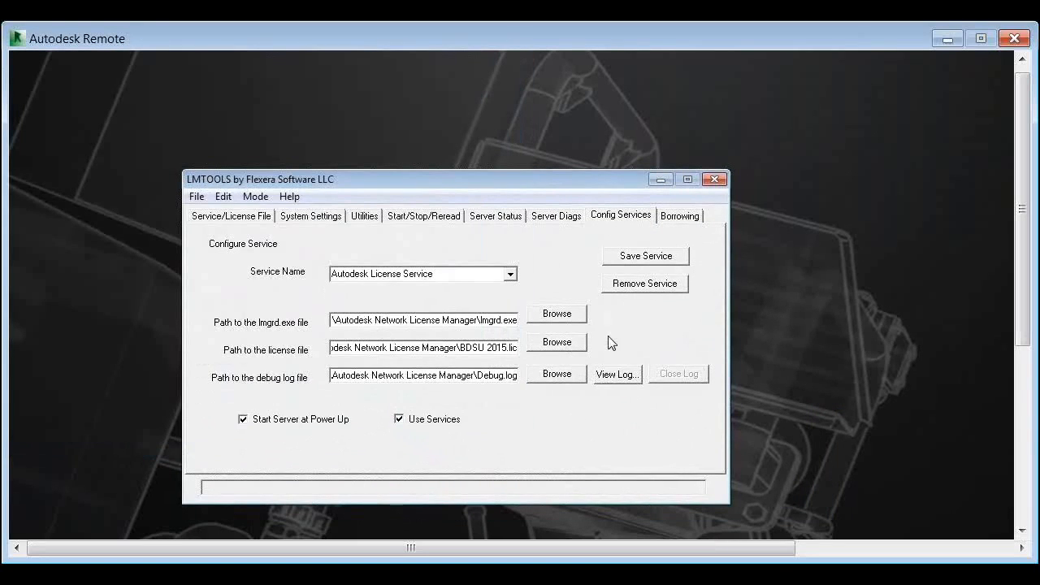
left_click(665, 260)
left_click(643, 497)
Start the license server for the Autodesk License Service
left_click(444, 223)
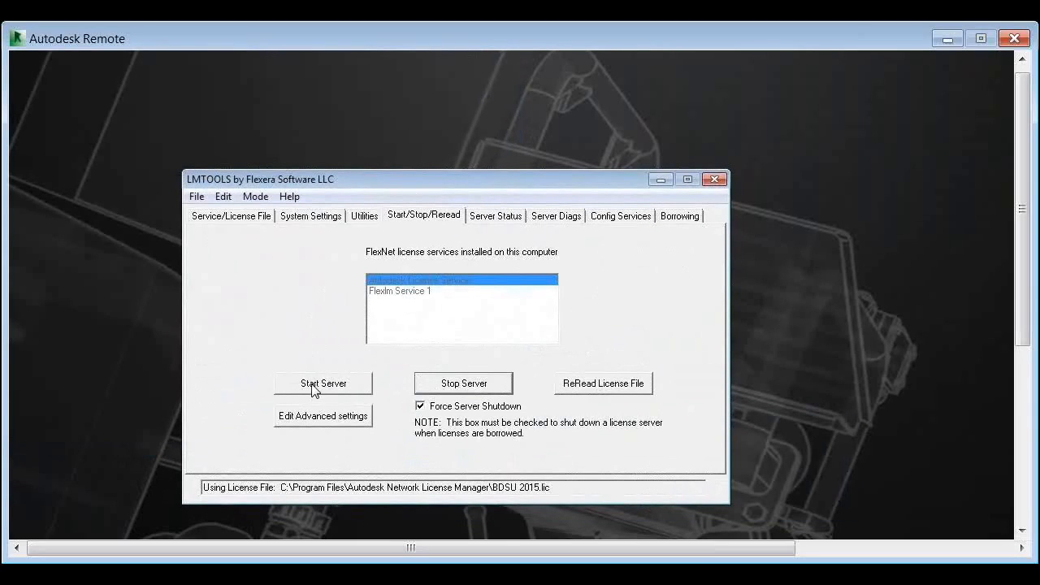
left_click(354, 388)
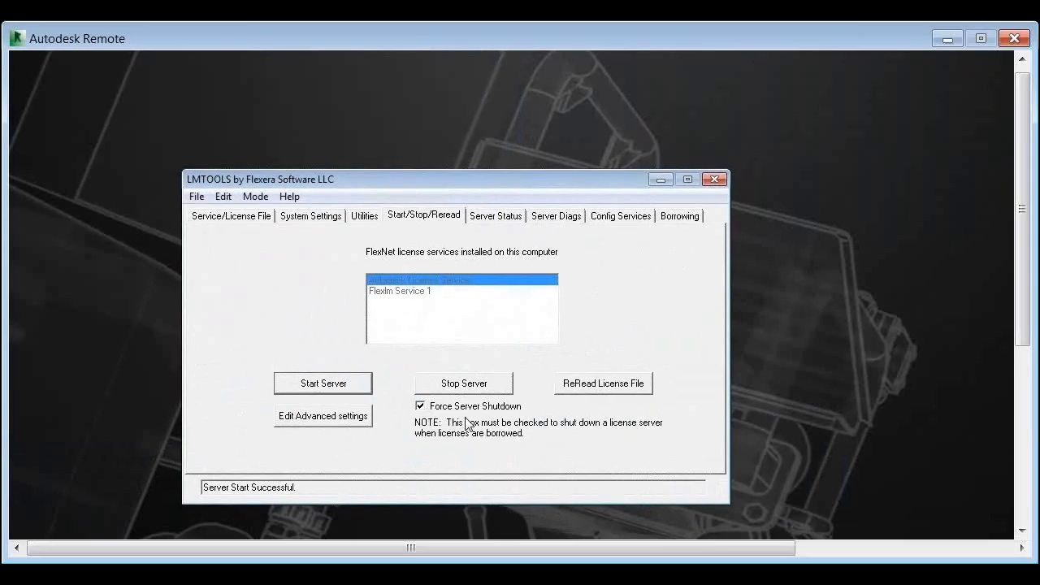
left_click(487, 218)
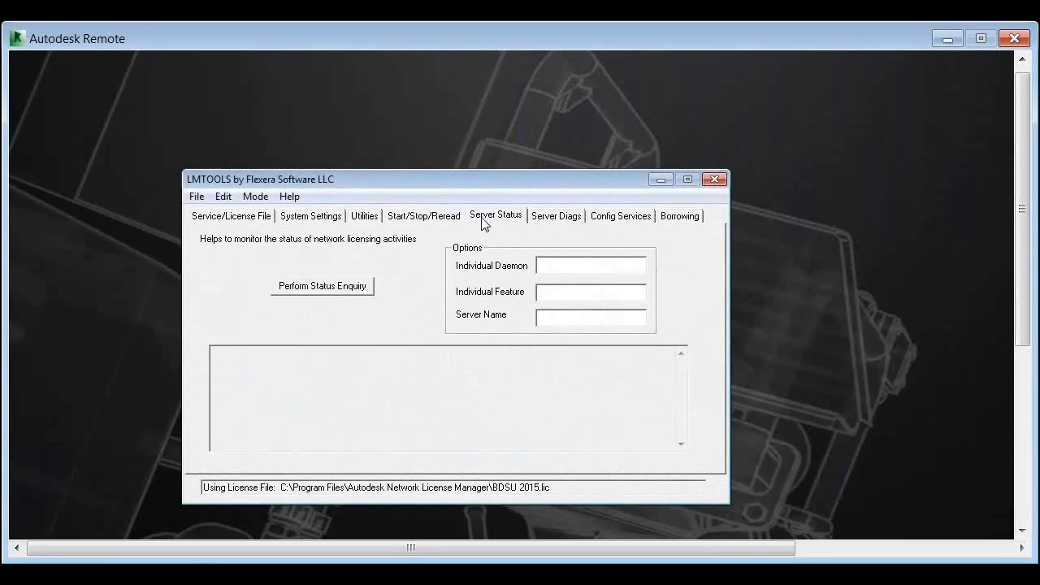
Examine the service's debug log from the lmgrd startup entries through the adskflex entries at its end, and close the log
left_click(618, 221)
left_click(618, 375)
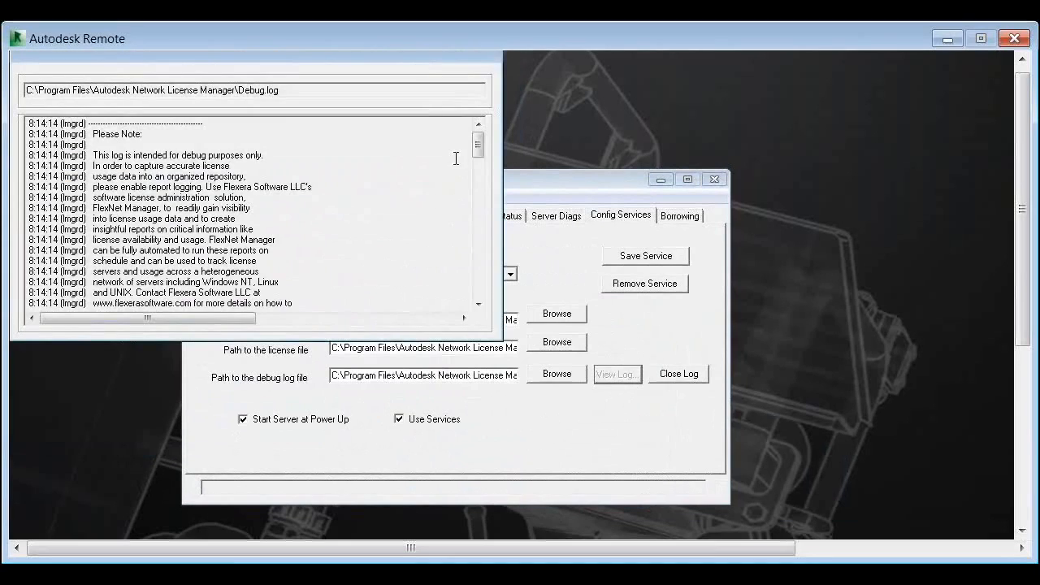
scroll(473, 150, "down", 5)
scroll(490, 199, "down", 5)
scroll(487, 197, "up", 10)
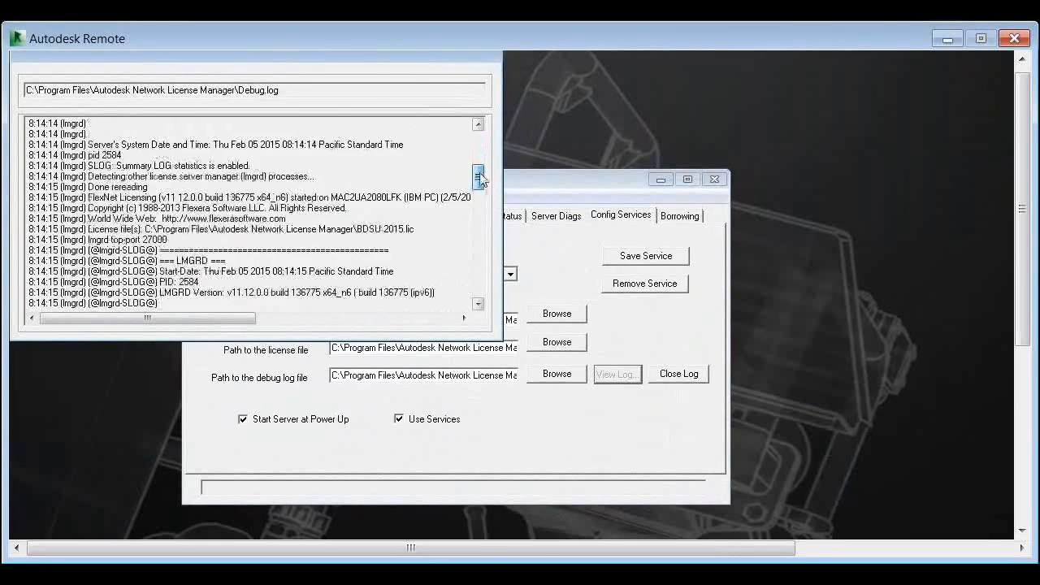
scroll(478, 197, "down", 5)
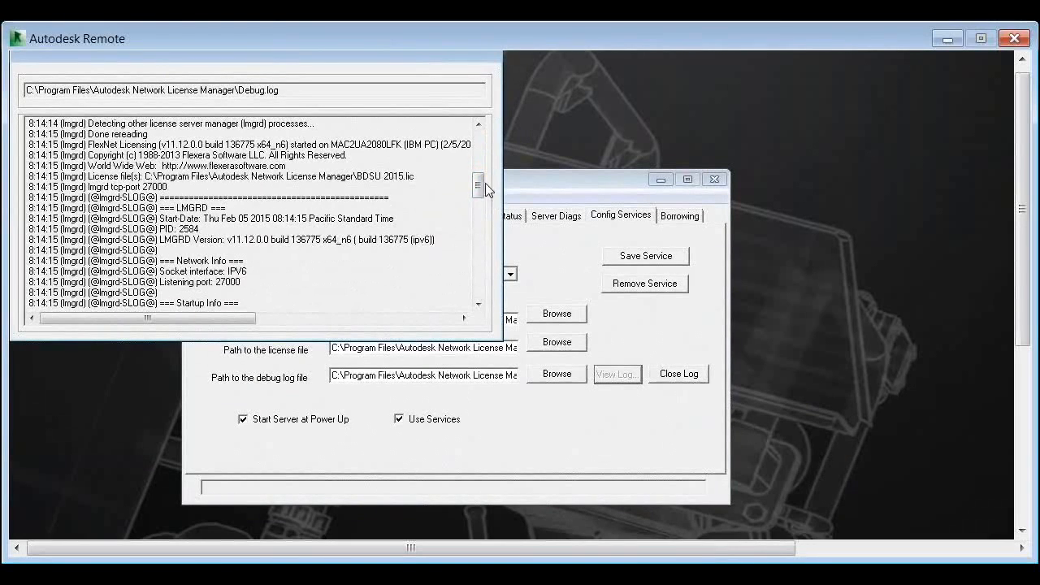
left_click_drag(477, 187, 478, 232)
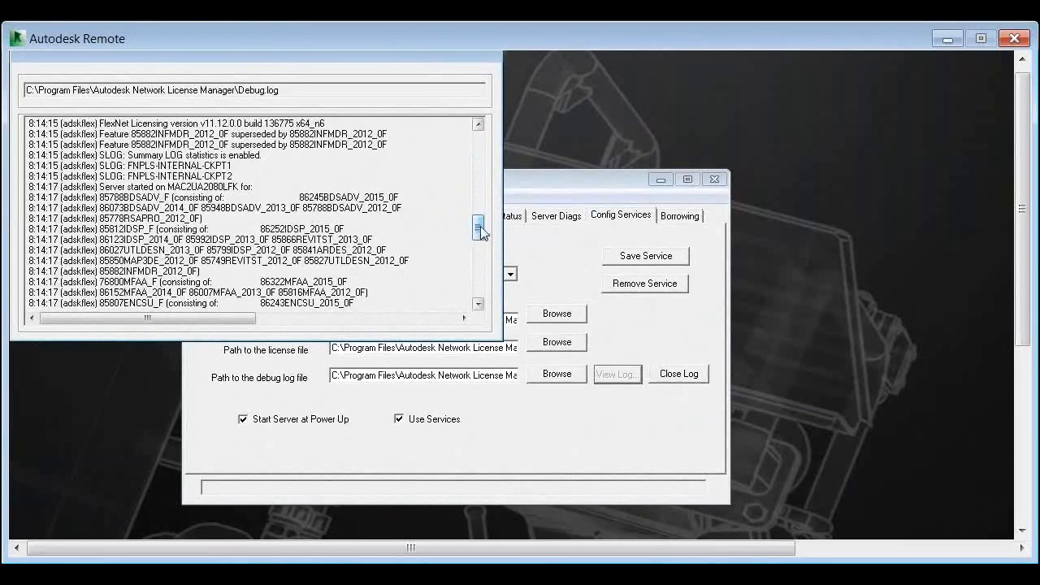
left_click_drag(478, 229, 480, 301)
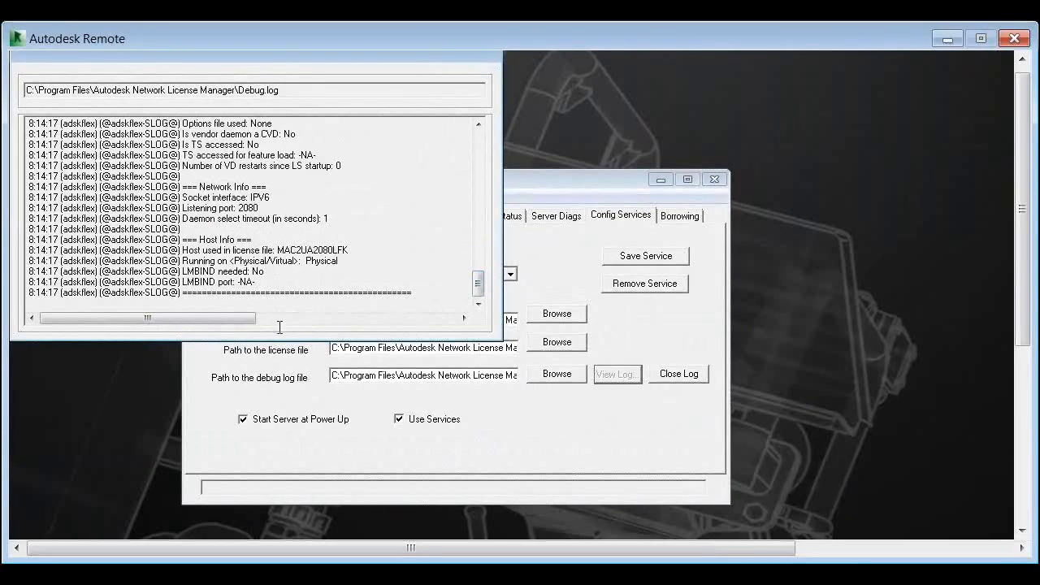
left_click(687, 377)
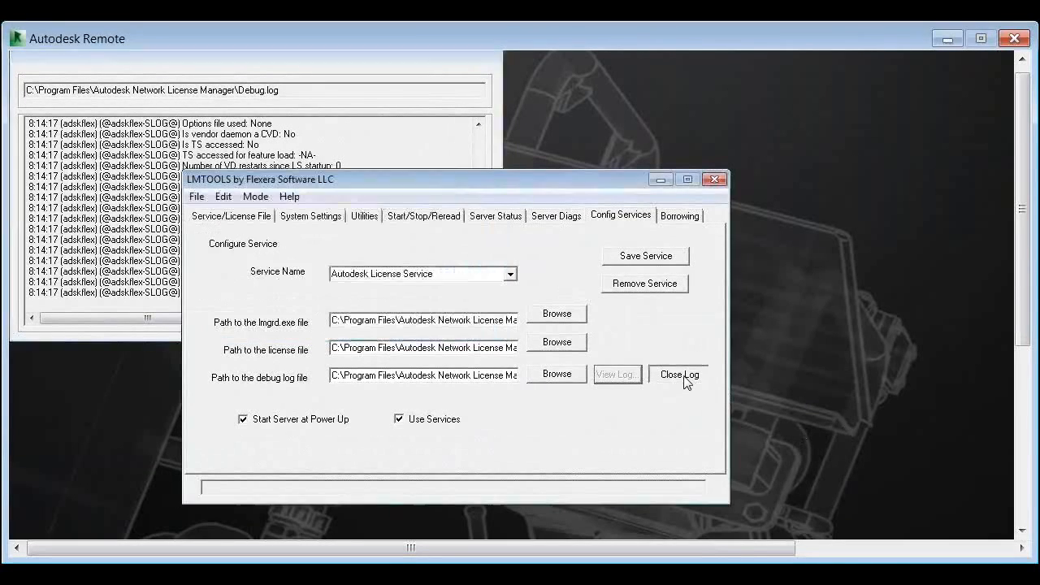
Perform a status enquiry on the license server and review the server, vendor daemon and feature usage information
left_click(497, 222)
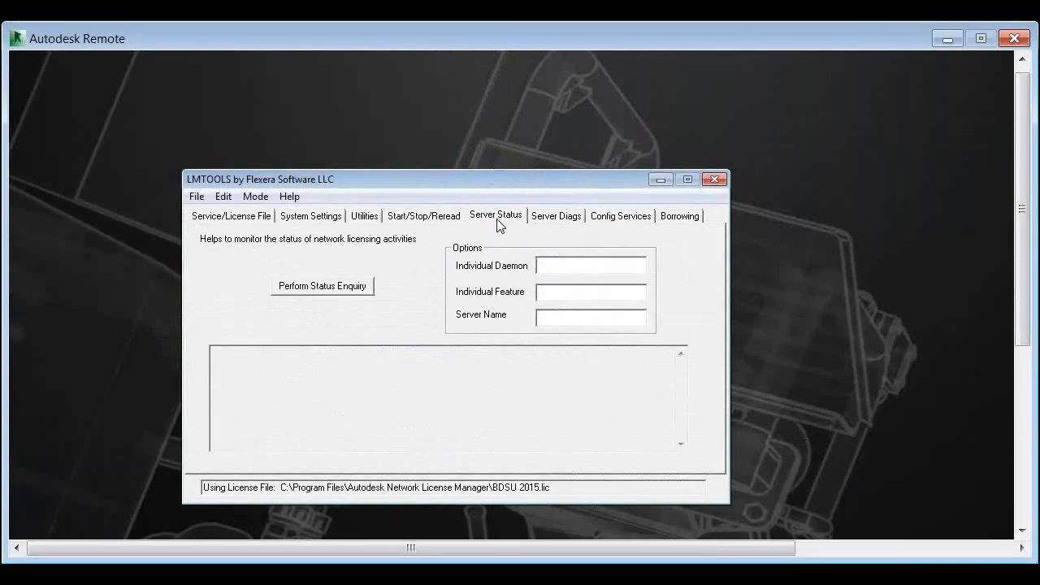
left_click(341, 290)
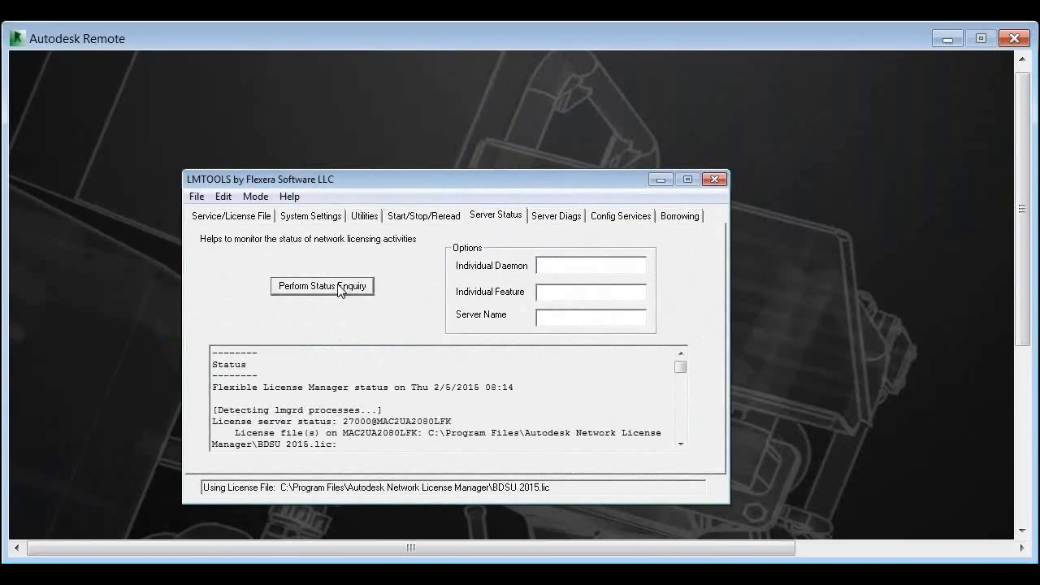
left_click(681, 443)
left_click(681, 443)
left_click(681, 443)
left_click(681, 443)
left_click(681, 443)
left_click(681, 443)
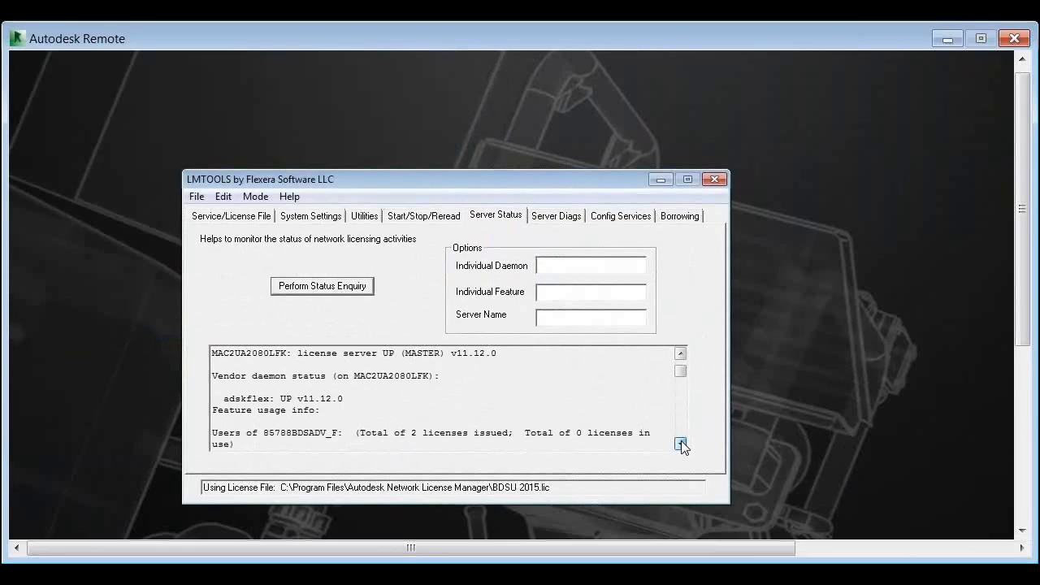
left_click(681, 443)
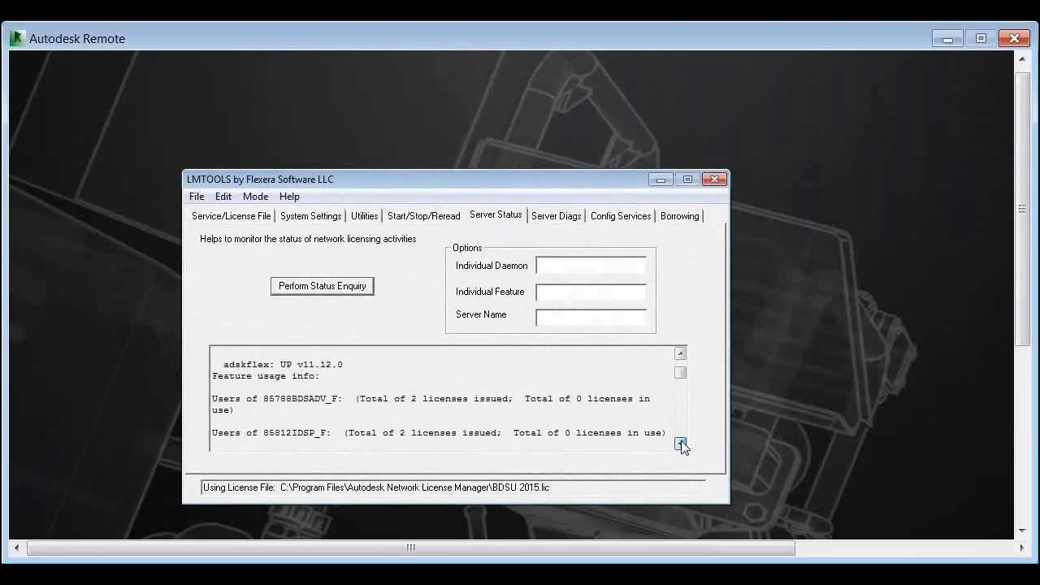
left_click(680, 354)
left_click(680, 355)
left_click(680, 354)
left_click(680, 355)
left_click(680, 355)
left_click(680, 354)
left_click(680, 354)
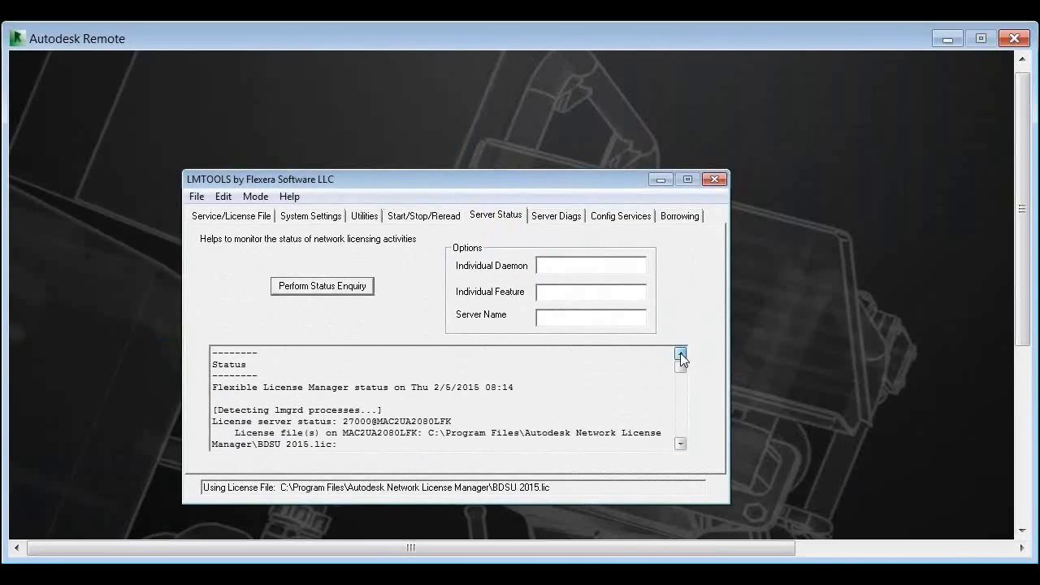
Stop the license server with Force Server Shutdown enabled
left_click(399, 215)
left_click(420, 406)
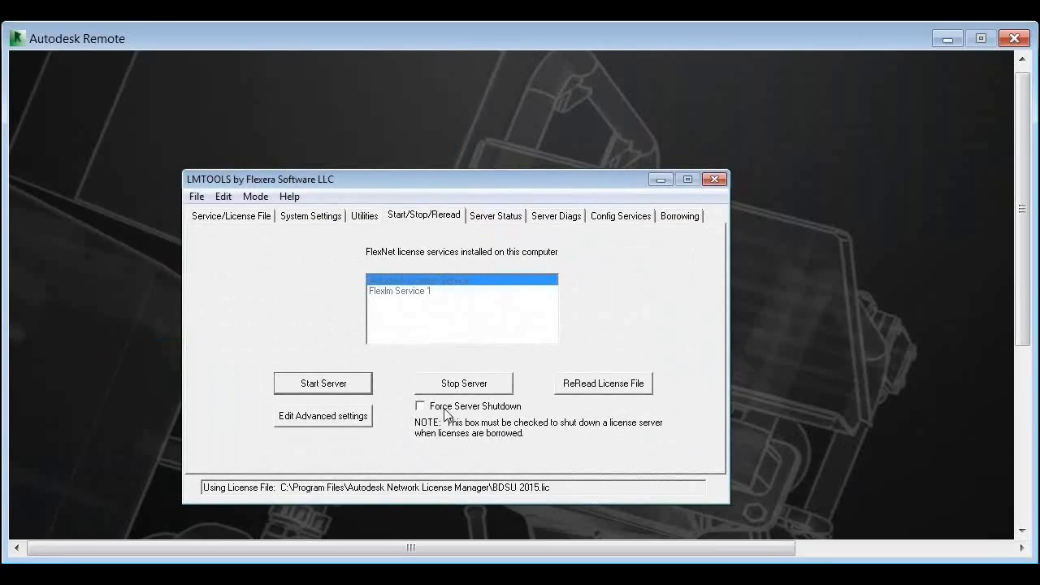
left_click(423, 407)
left_click(459, 390)
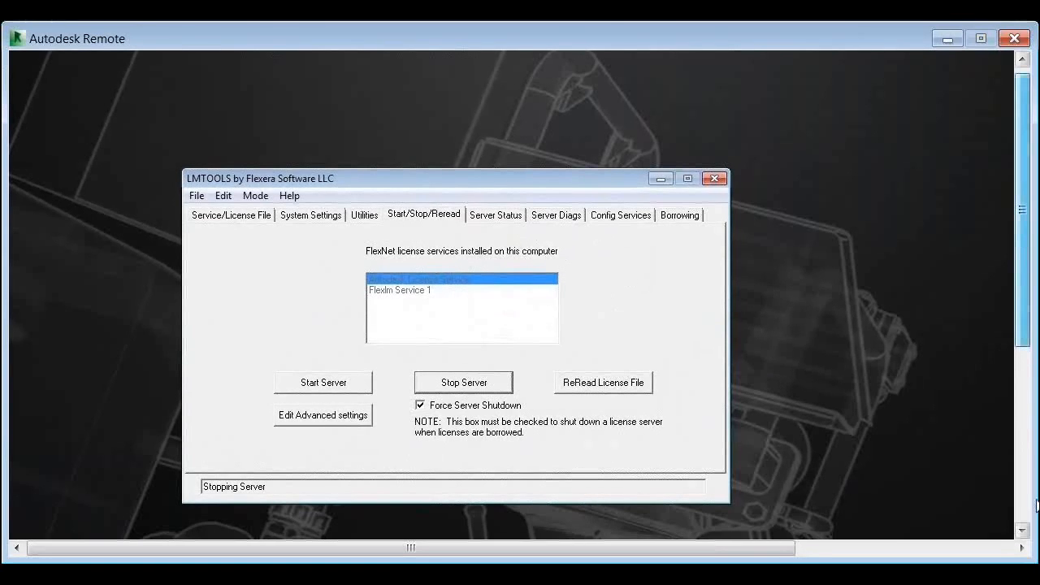
Start Windows Task Manager and check the running processes, sorted by image name, for license manager processes
left_click_drag(1038, 506, 1022, 525)
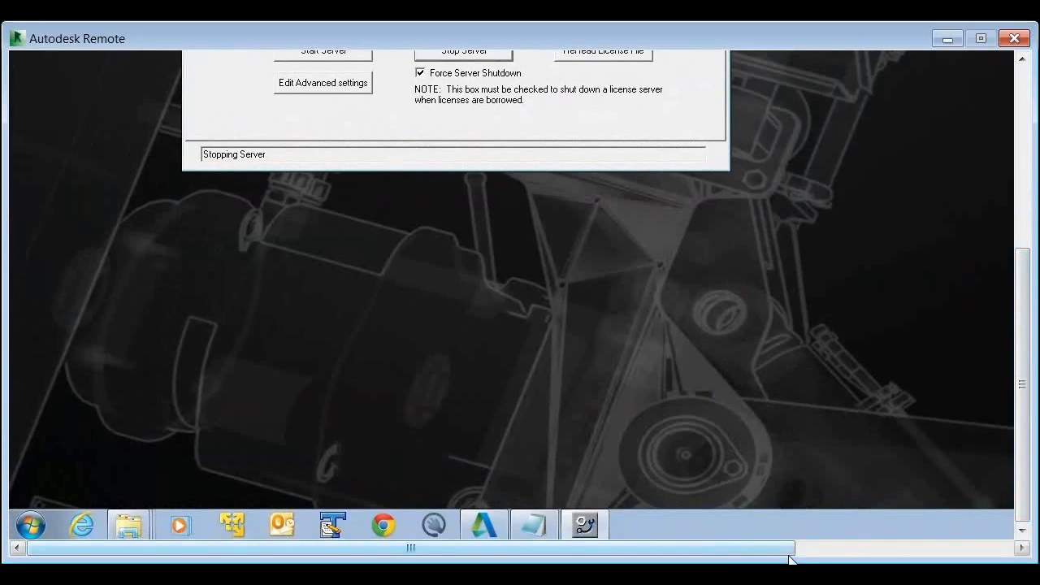
left_click(994, 548)
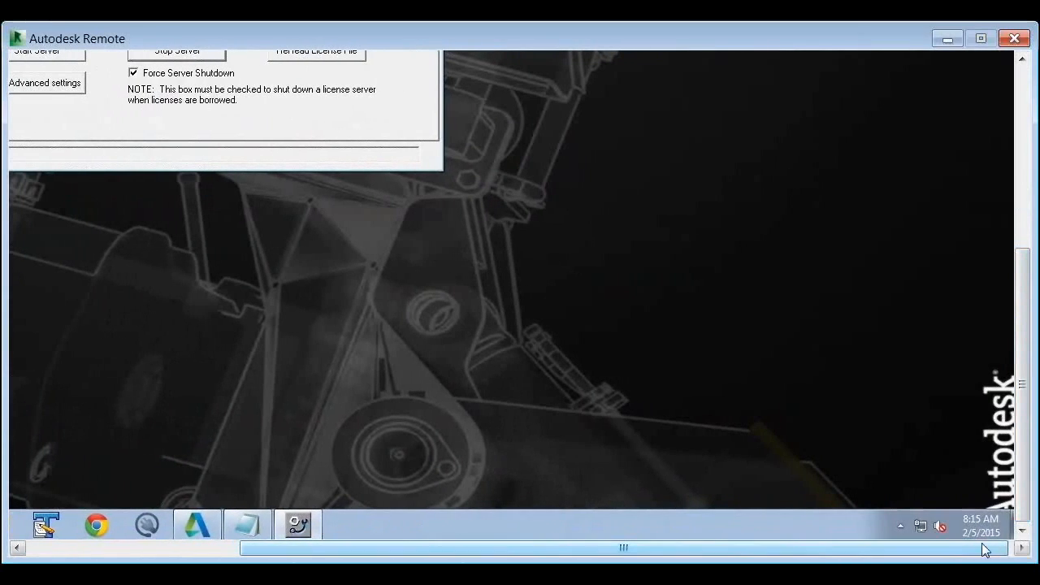
right_click(990, 531)
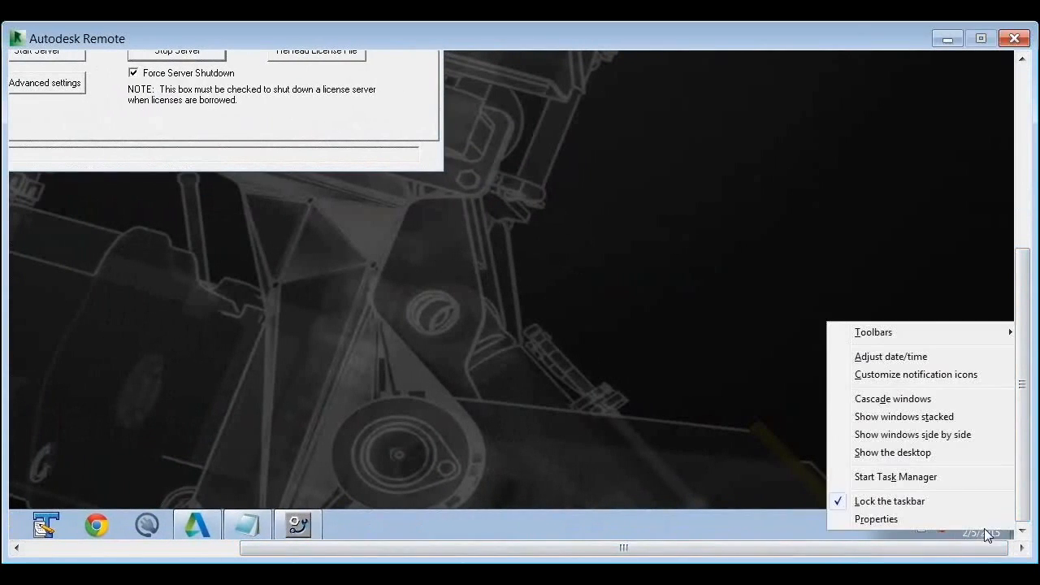
left_click(948, 481)
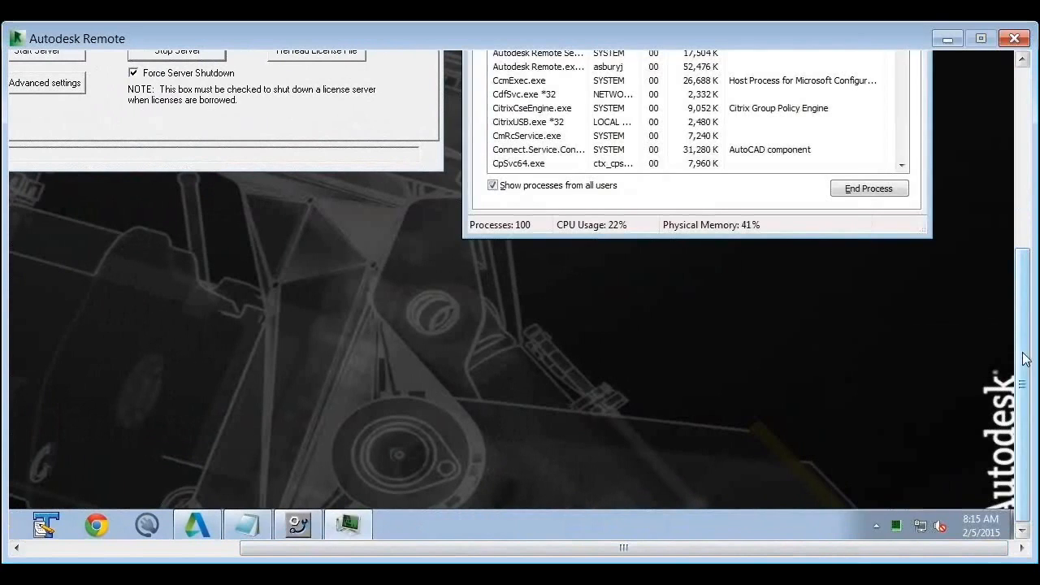
scroll(997, 228, "up", 5)
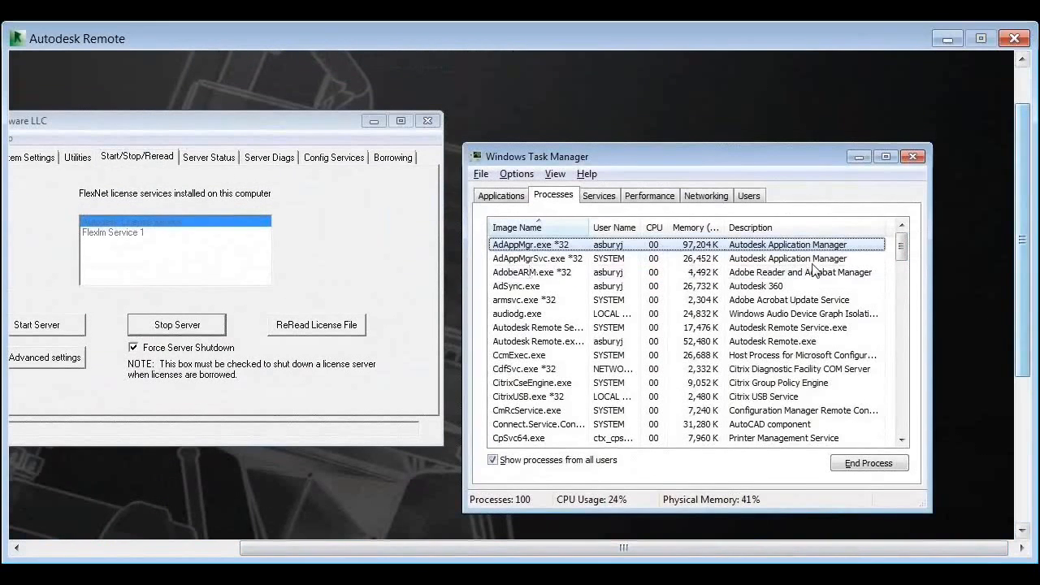
left_click(499, 228)
left_click(500, 230)
left_click(520, 244)
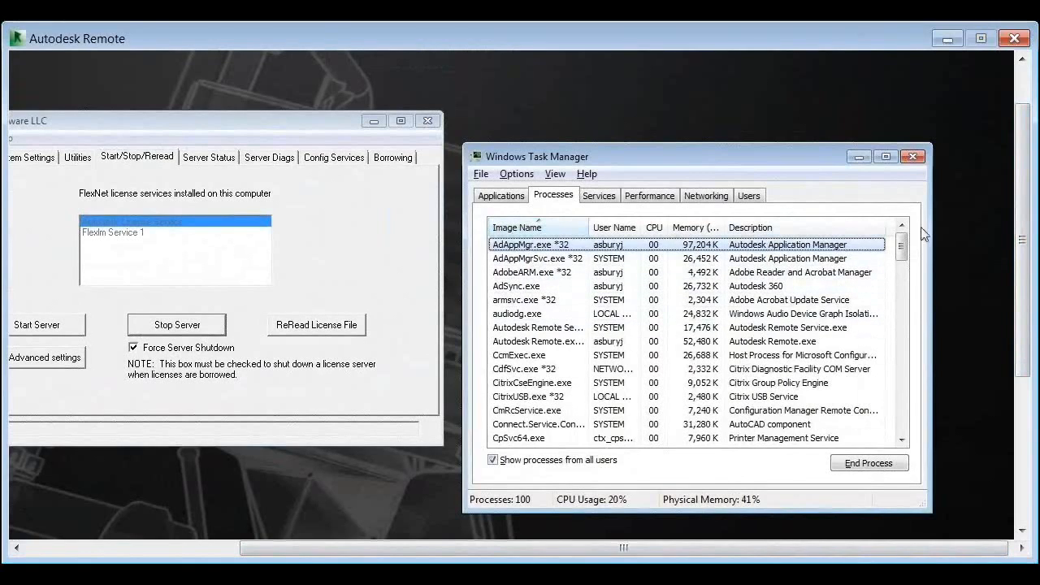
left_click_drag(903, 249, 904, 294)
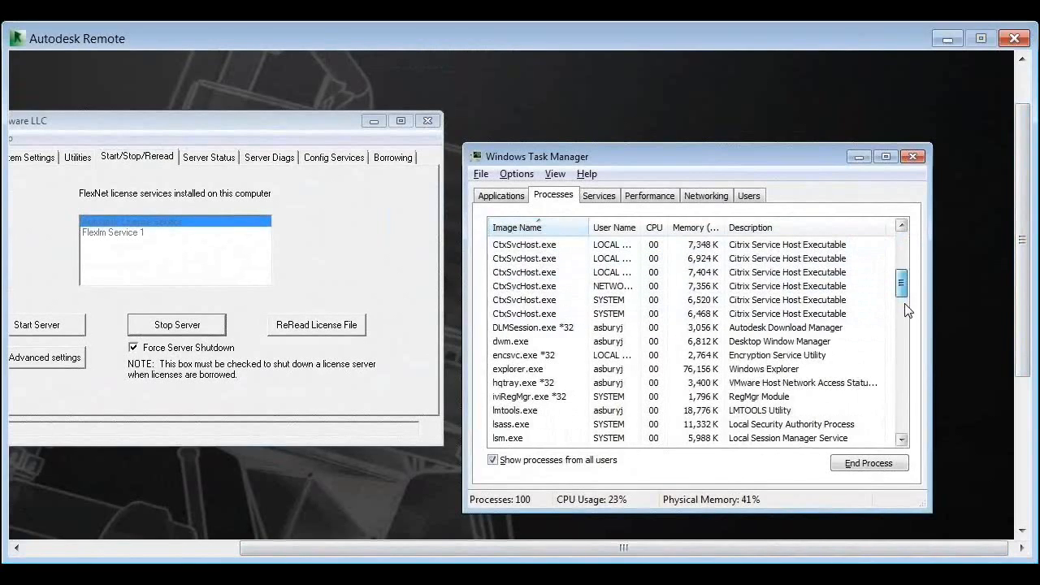
scroll(903, 304, "down", 4)
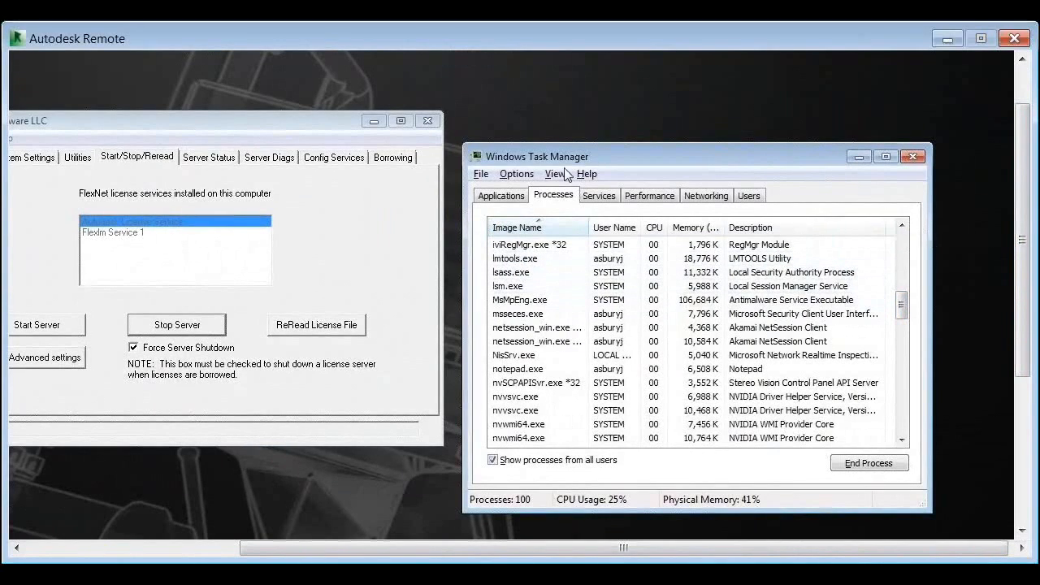
Minimize Task Manager, bring the LMTOOLS window fully into view and start the license server again
left_click(859, 157)
left_click_drag(273, 121, 465, 140)
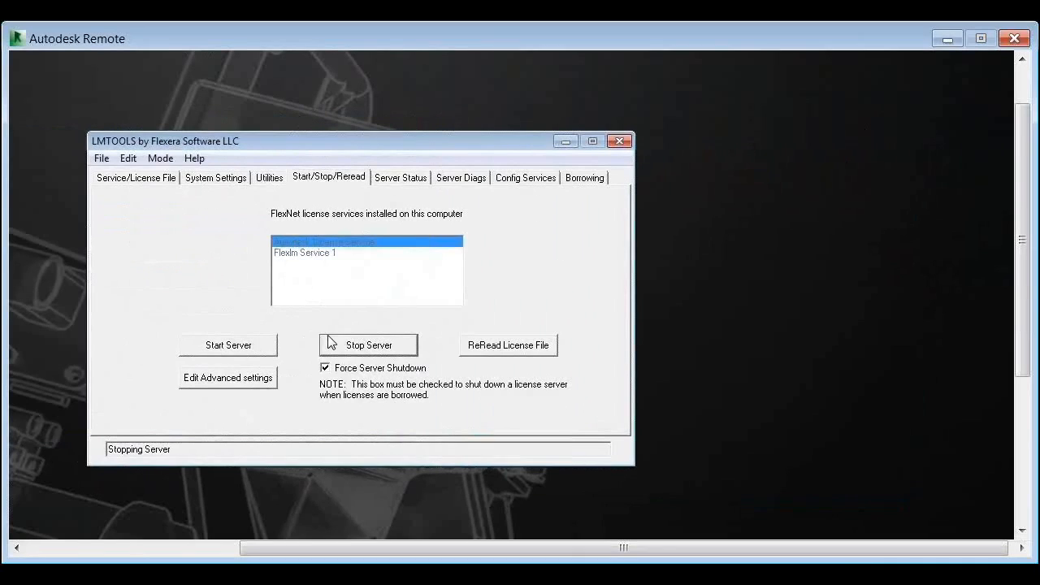
left_click(249, 349)
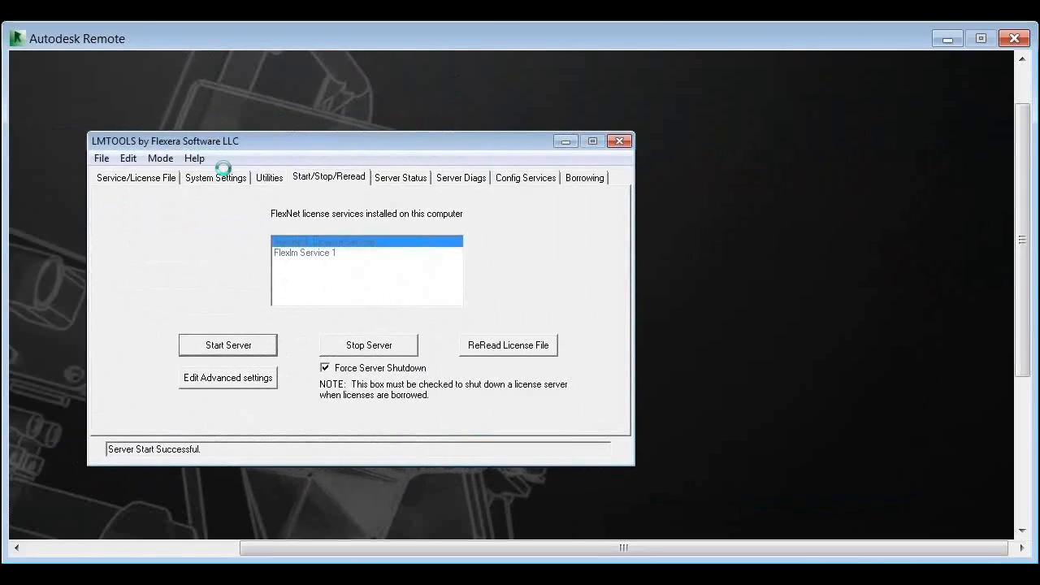
Check which service names are available in the service configuration, keeping Autodesk License Service selected
left_click(525, 181)
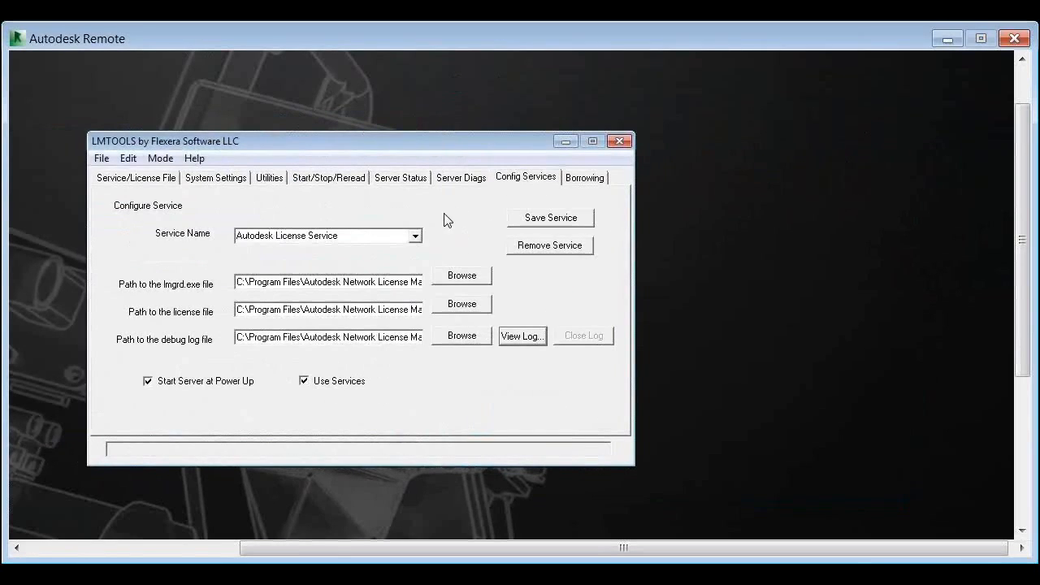
left_click(416, 236)
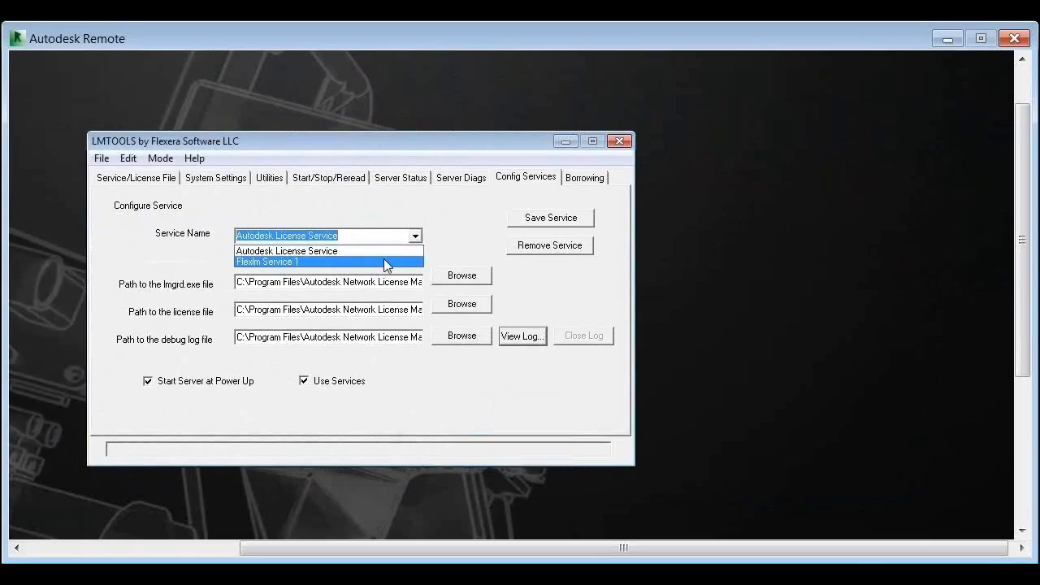
left_click(390, 215)
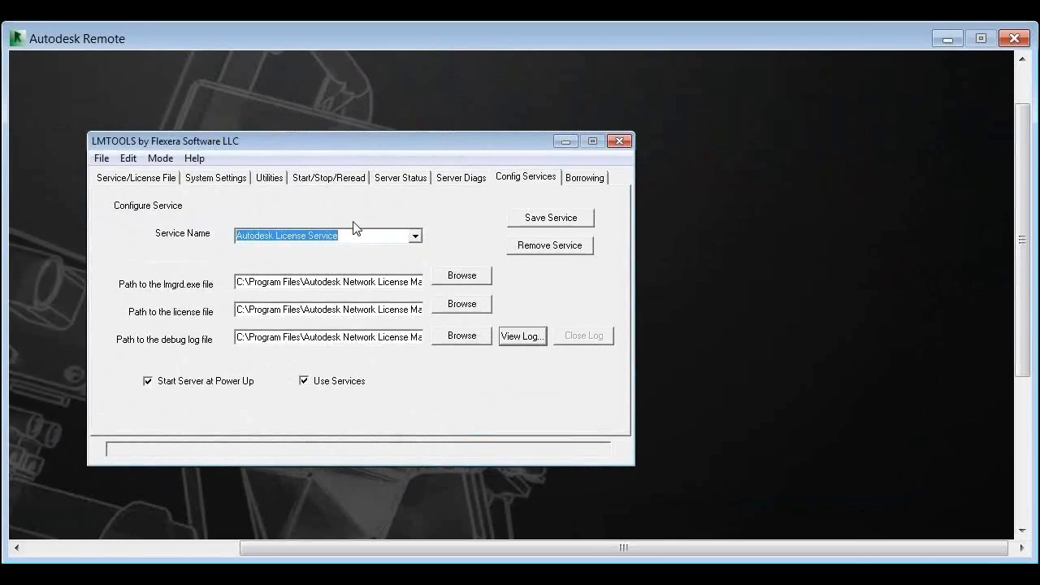
Review the entries offered as service name and pick Autodesk License Service again
left_click(281, 237)
left_click(416, 237)
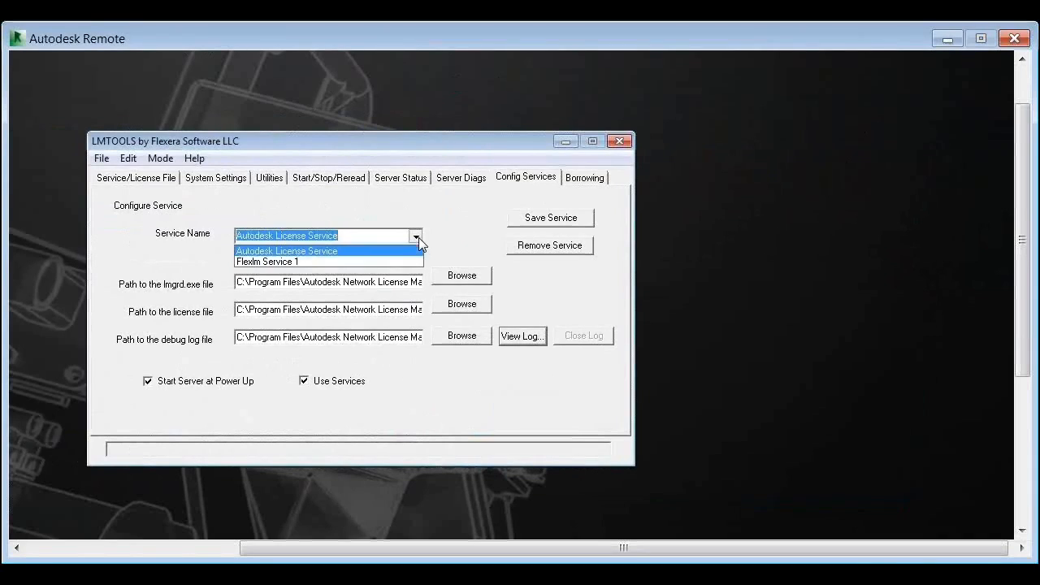
left_click(388, 199)
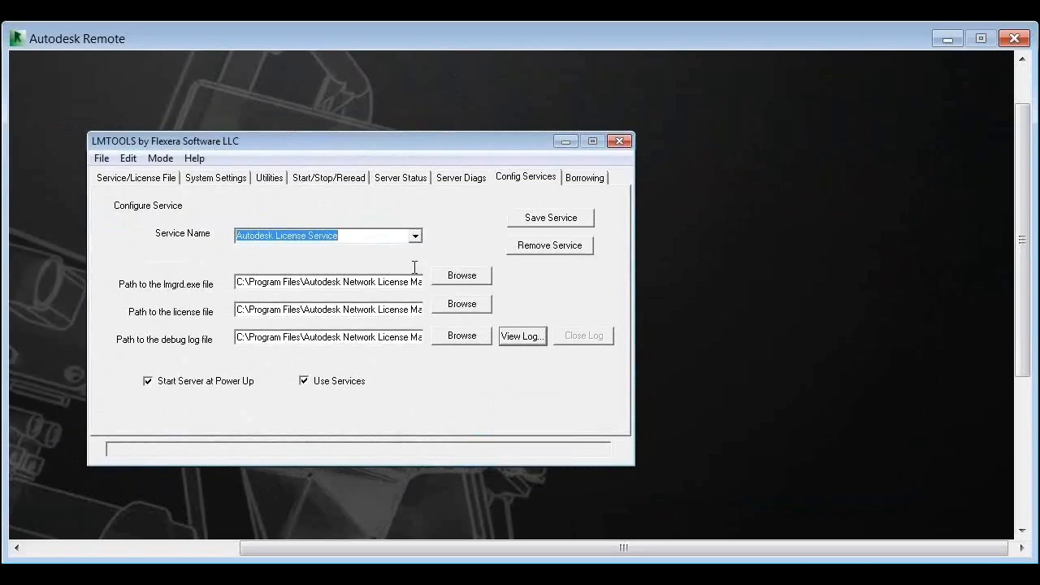
left_click(416, 238)
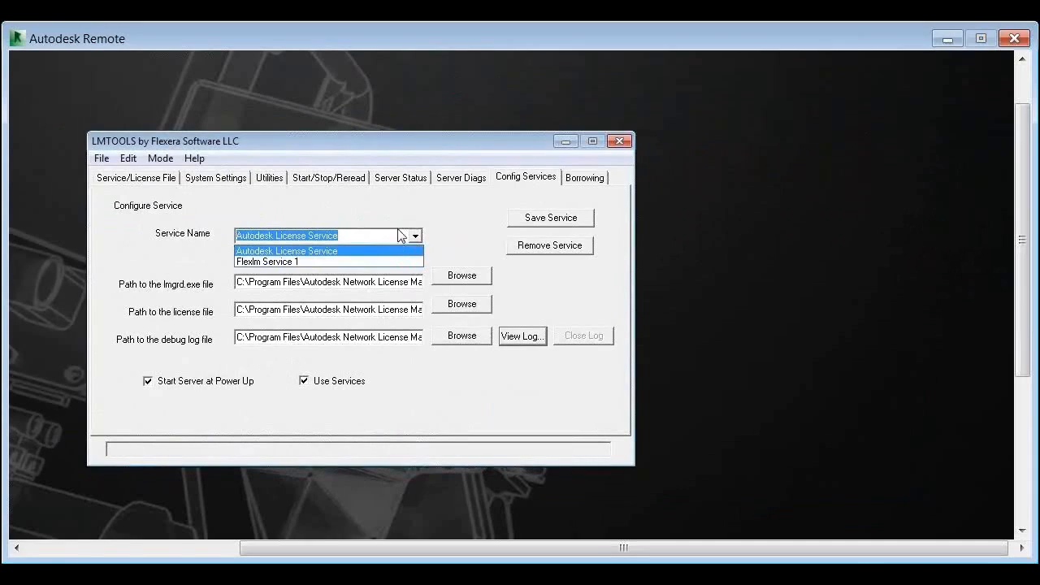
left_click(216, 236)
left_click(195, 160)
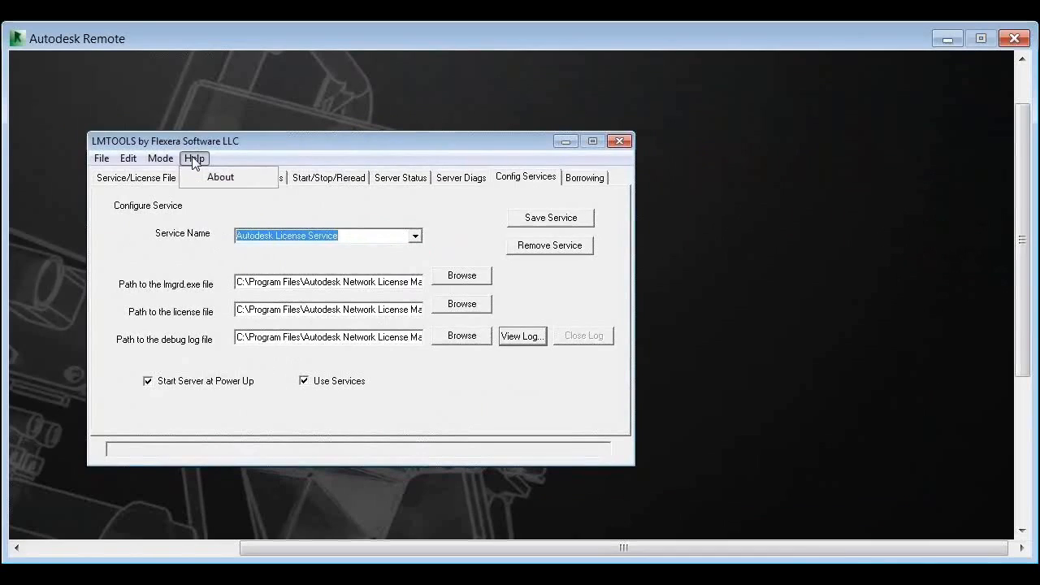
left_click(210, 239)
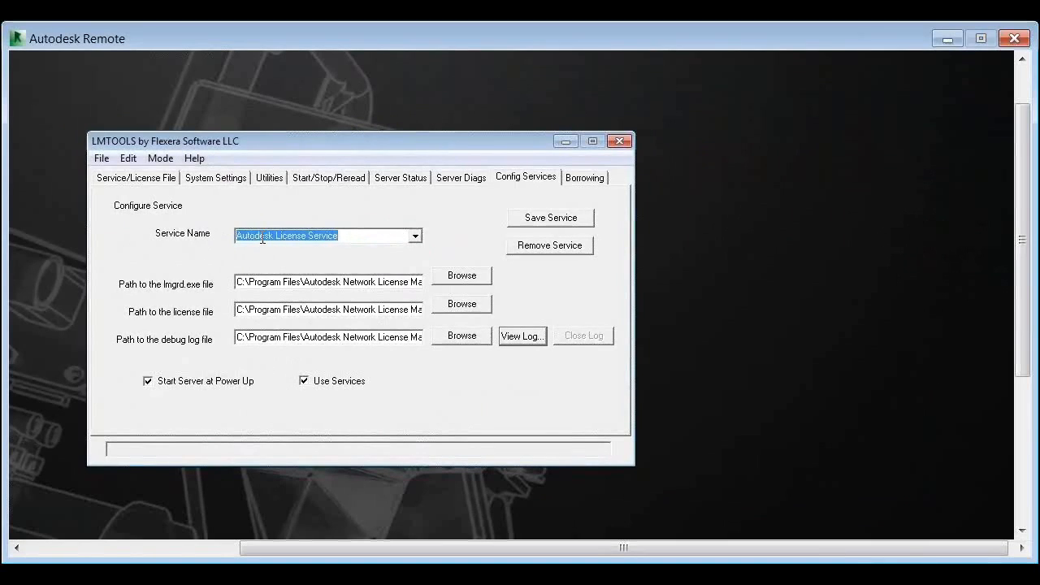
left_click(415, 236)
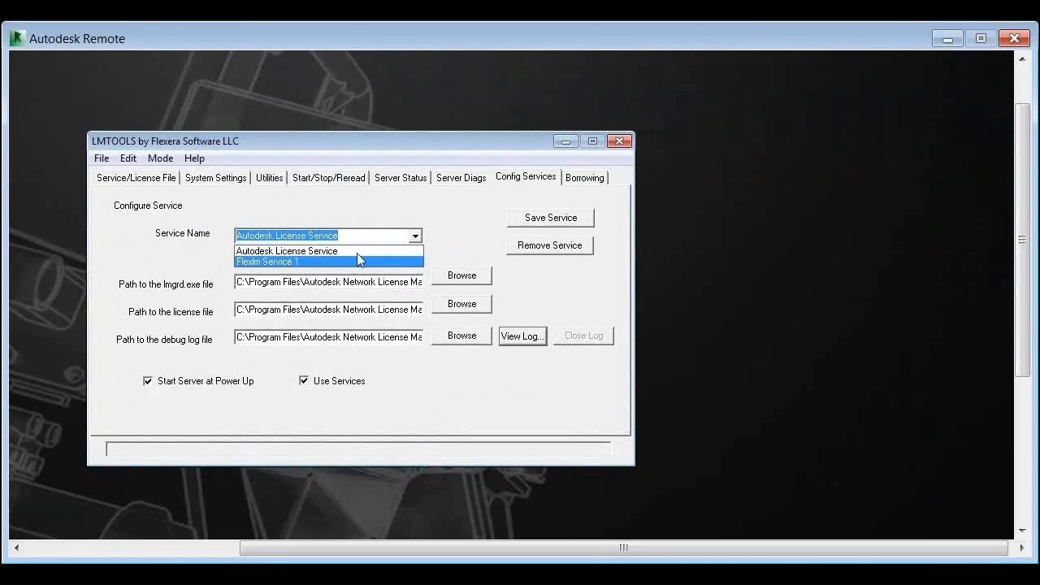
left_click(358, 252)
left_click(342, 239)
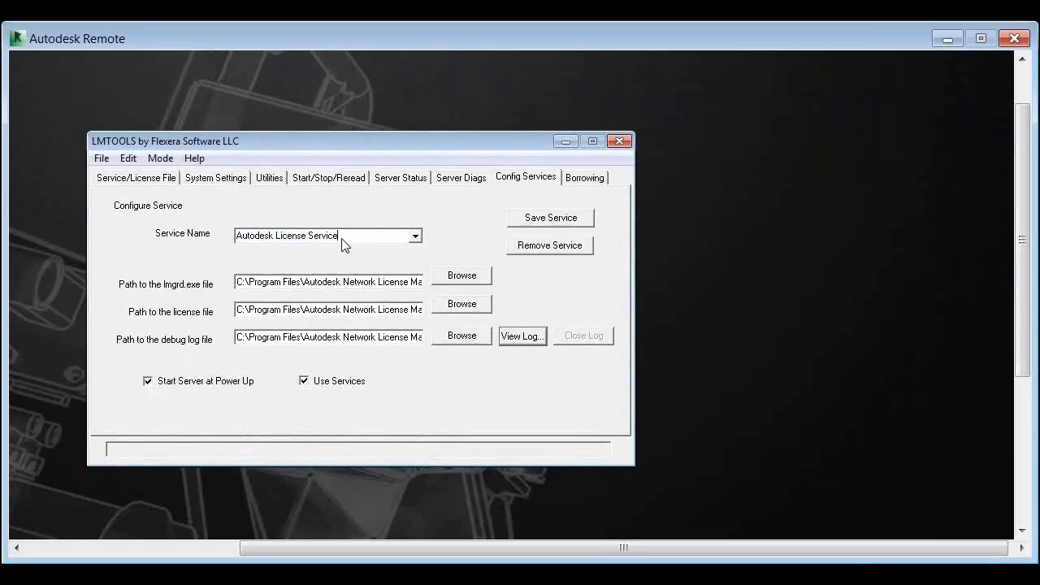
Select Flexlm Service 1, compare it with the license services installed on this computer, and remove it from the service configuration
left_click(415, 235)
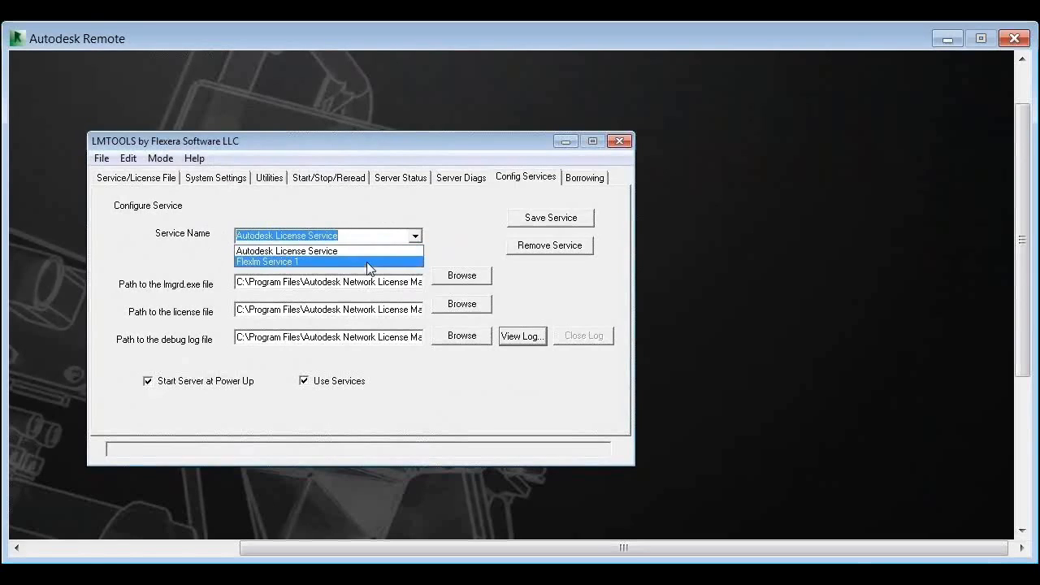
left_click(367, 262)
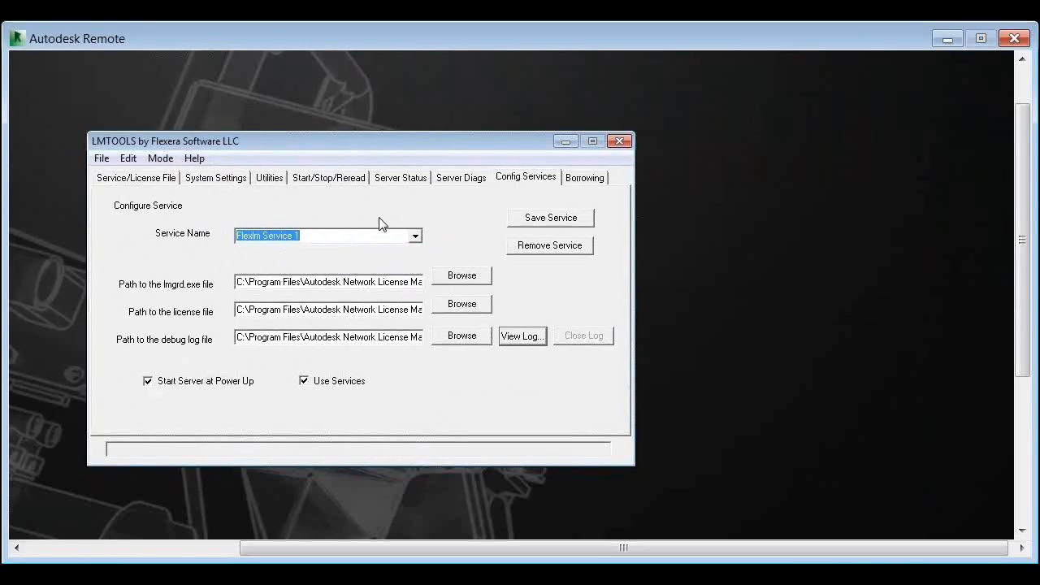
left_click(346, 180)
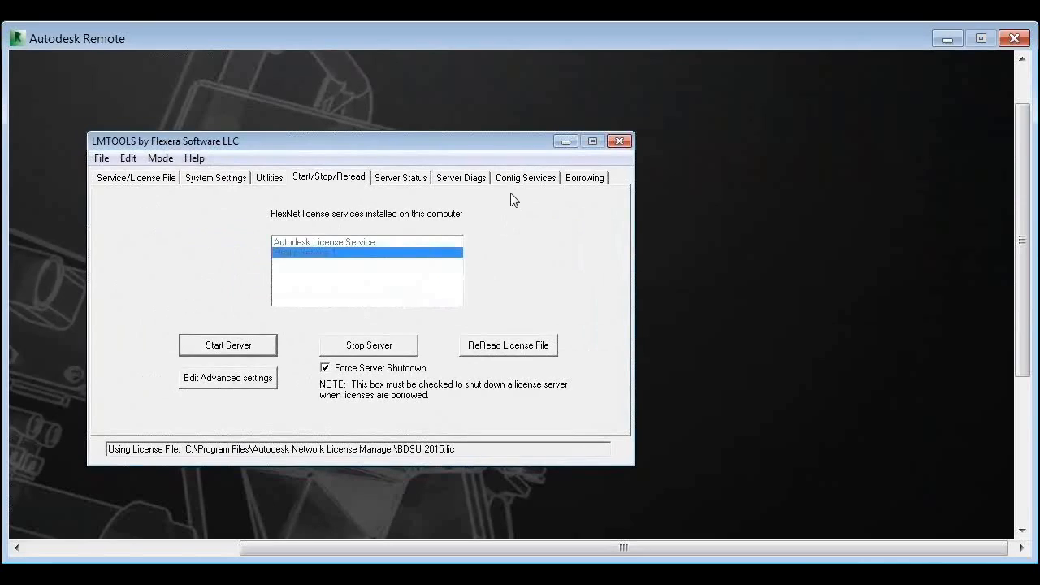
left_click(526, 177)
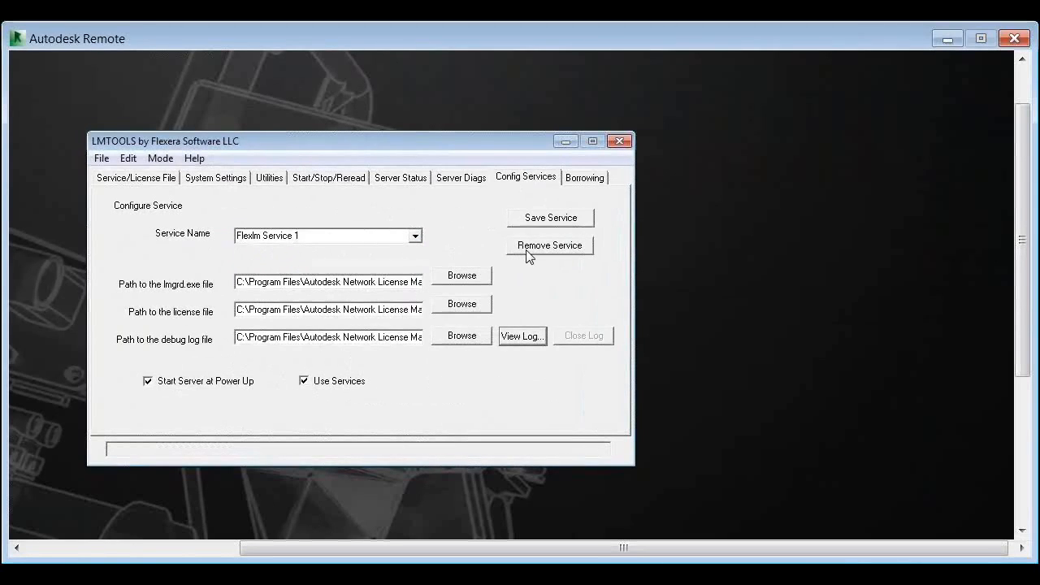
left_click(415, 237)
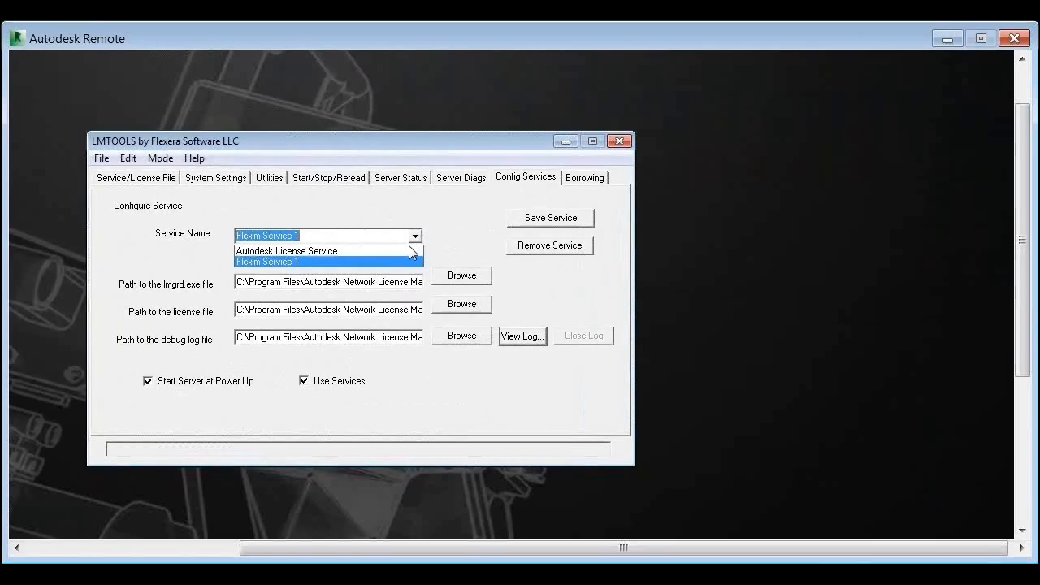
left_click(346, 192)
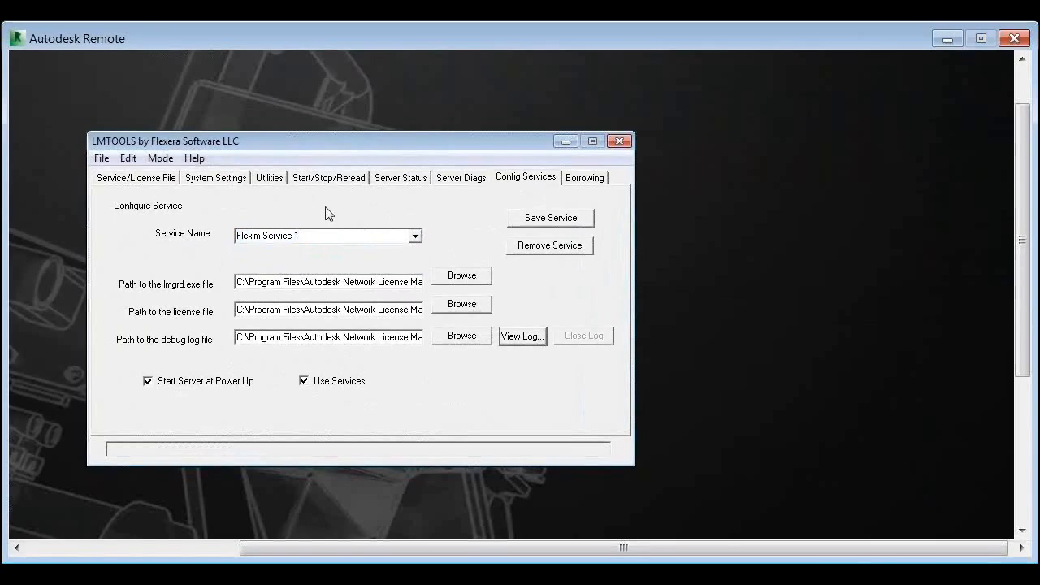
left_click(344, 181)
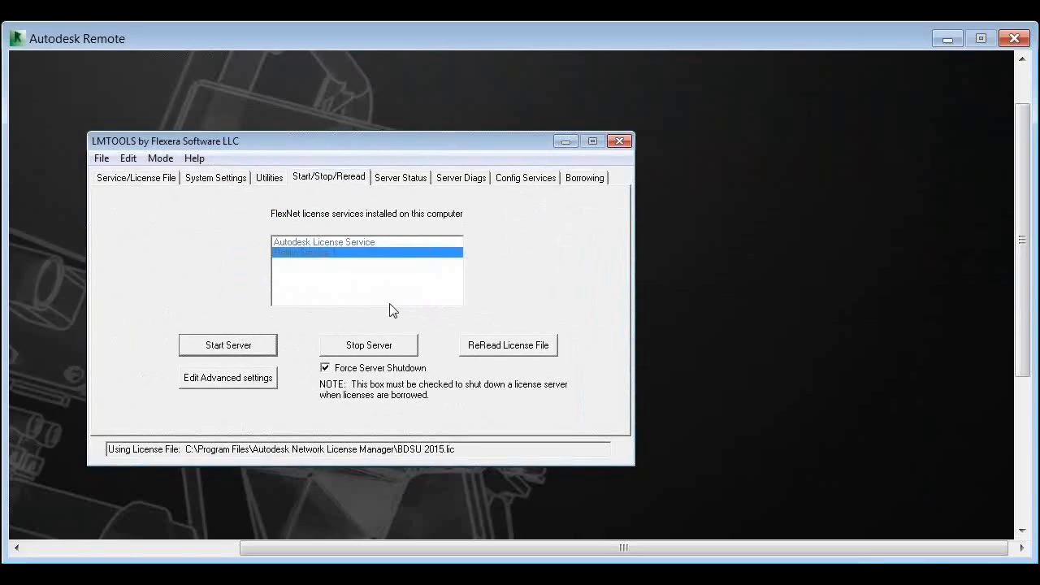
left_click(517, 180)
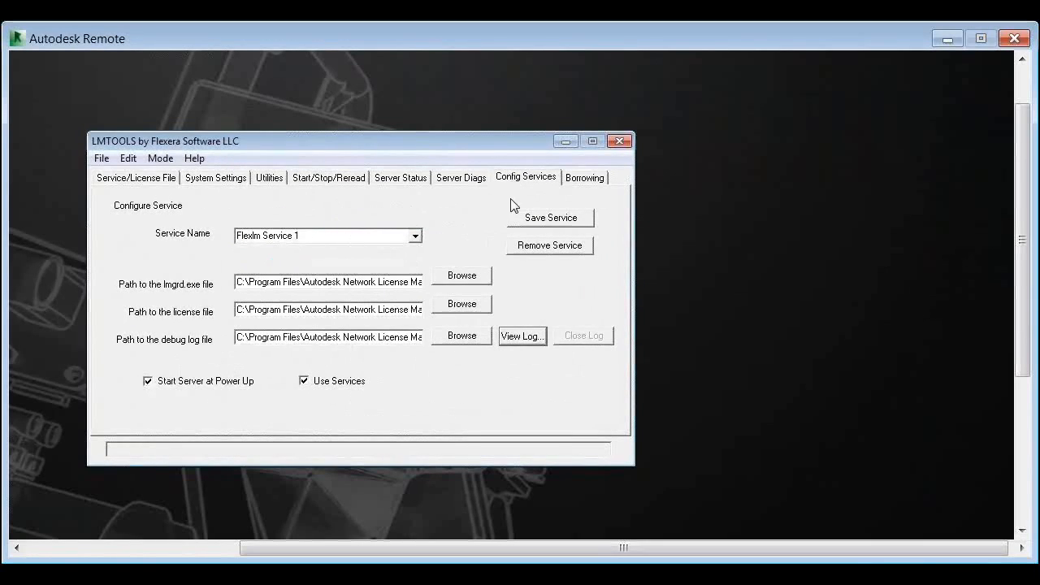
left_click(569, 248)
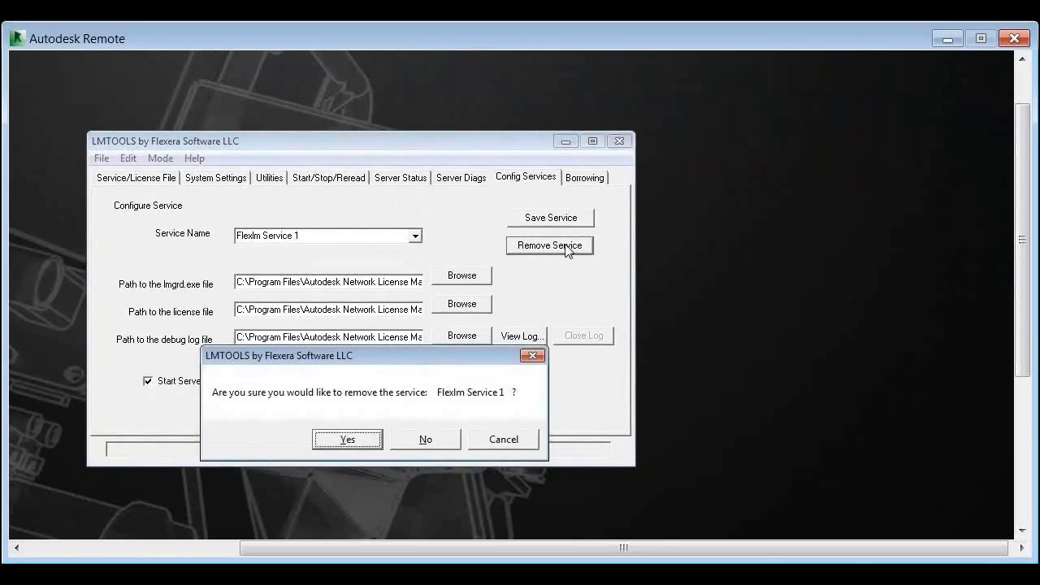
left_click(348, 440)
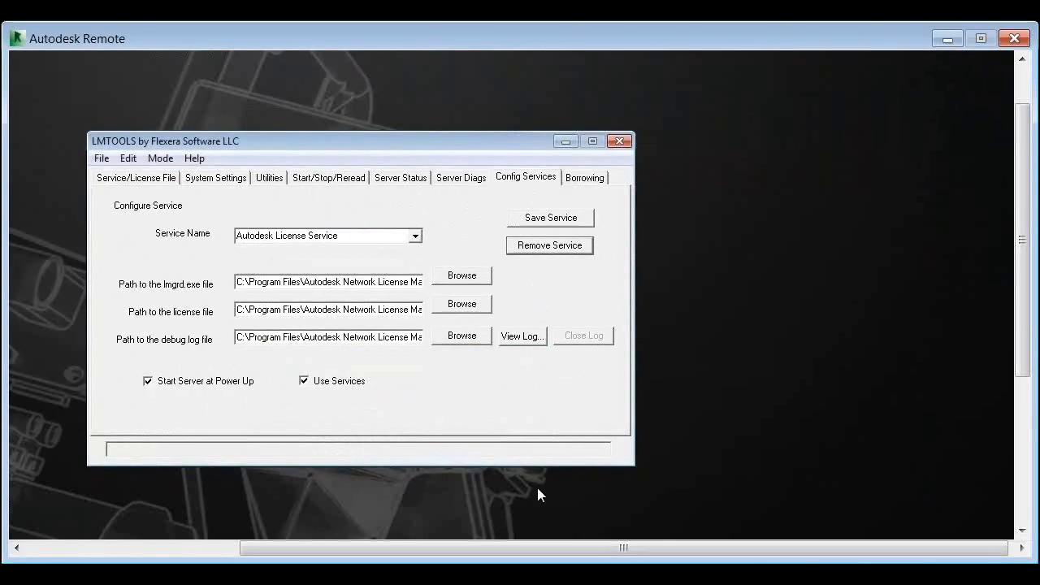
Copy the configured license file path, open BDSU 2015.lic from it in Notepad, and move the Notepad window fully into view
left_click(1024, 402)
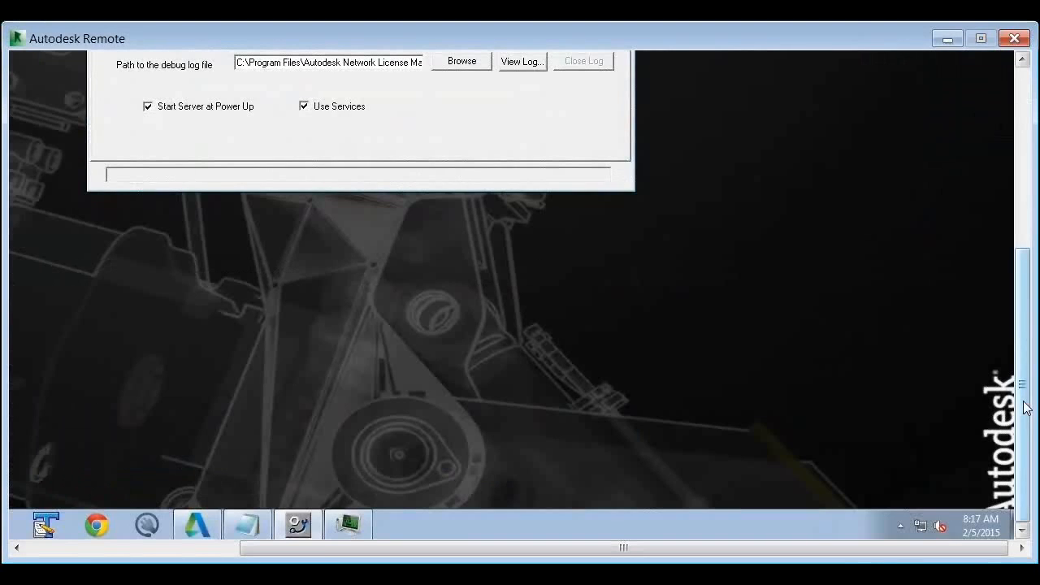
left_click_drag(1026, 408, 987, 324)
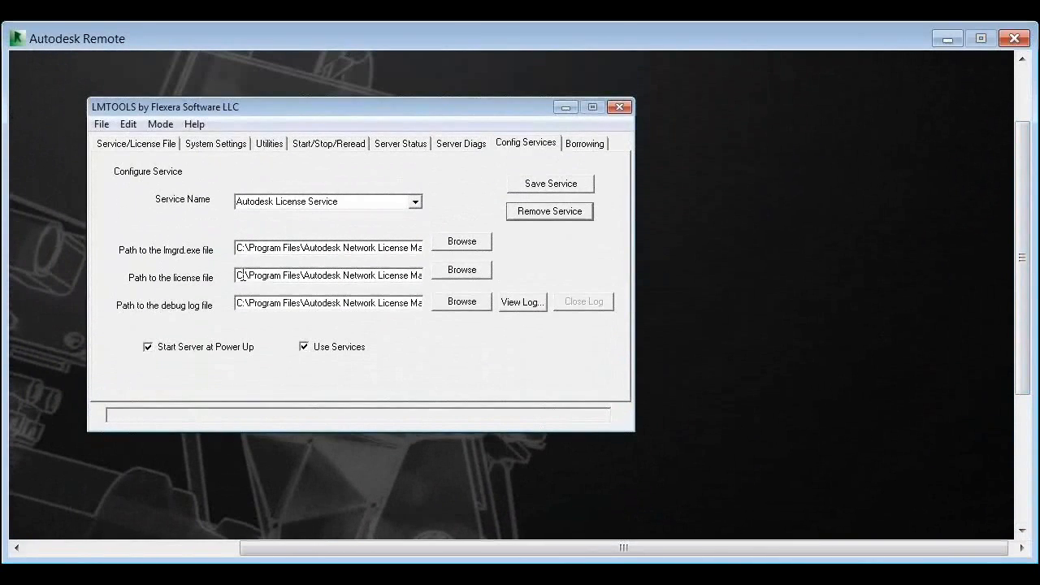
left_click_drag(241, 275, 470, 276)
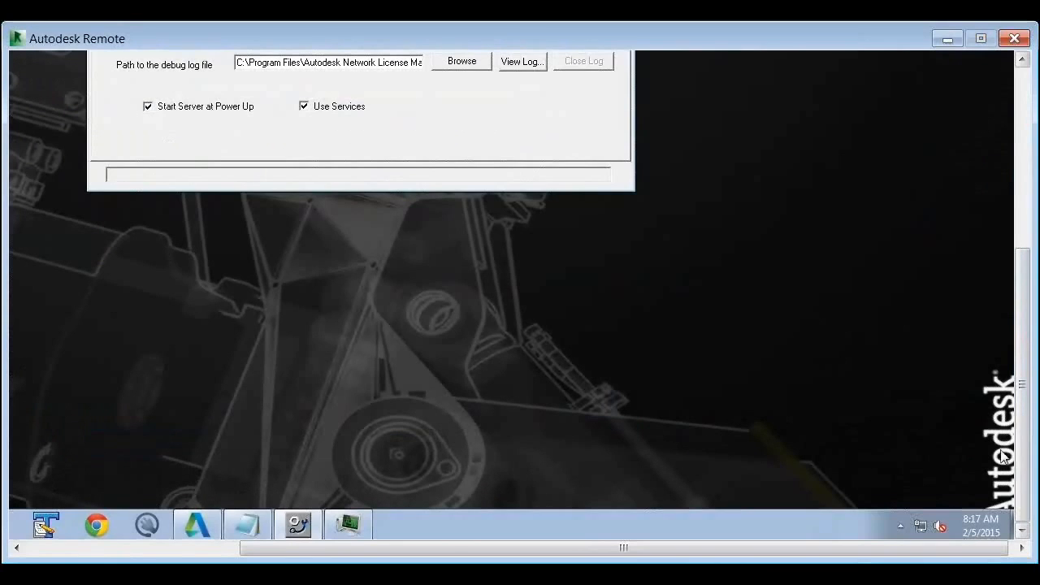
left_click(1025, 463)
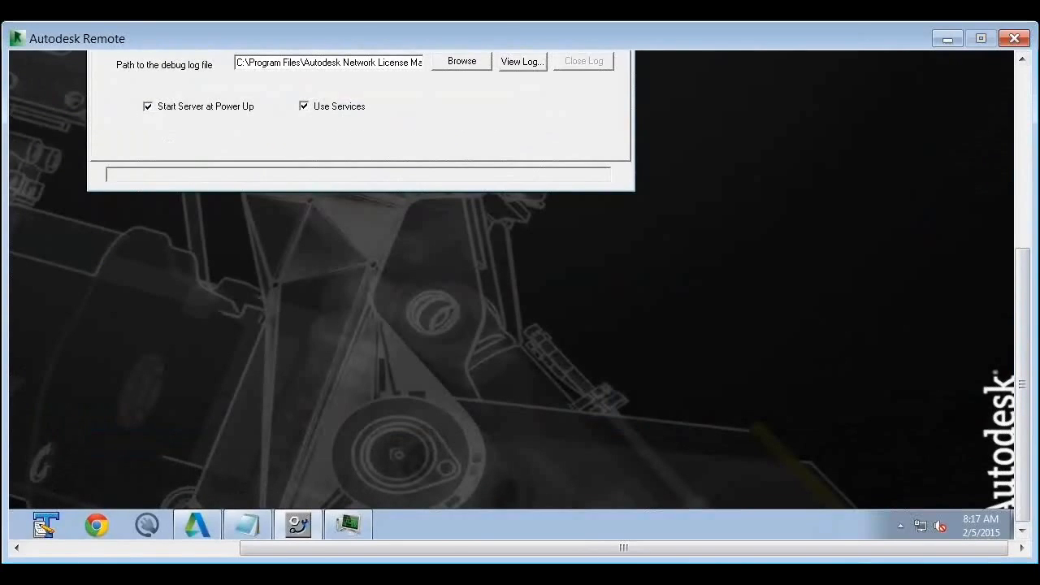
left_click(60, 548)
left_click(31, 527)
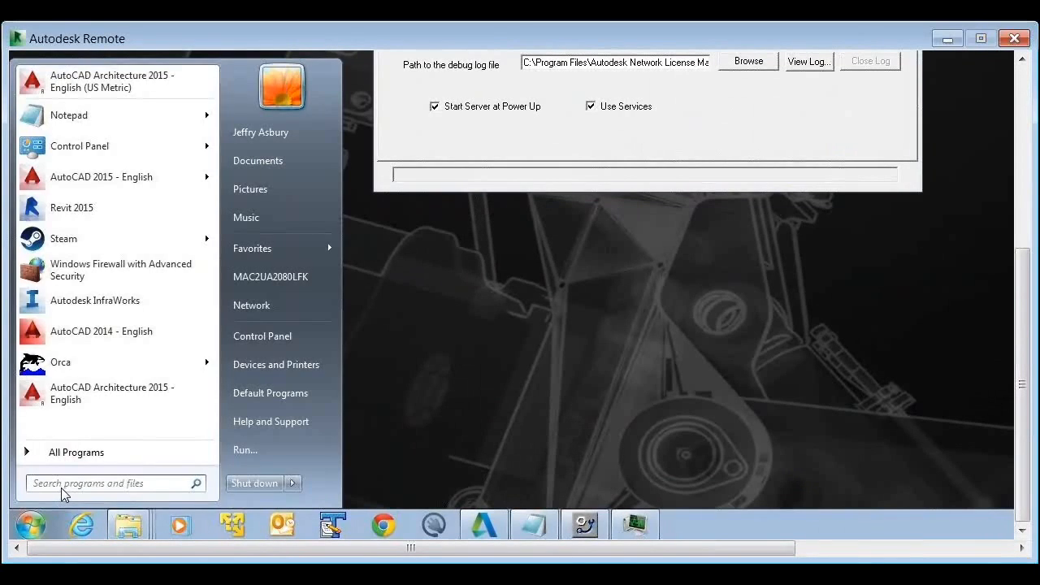
key("ctrl+v")
key("Return")
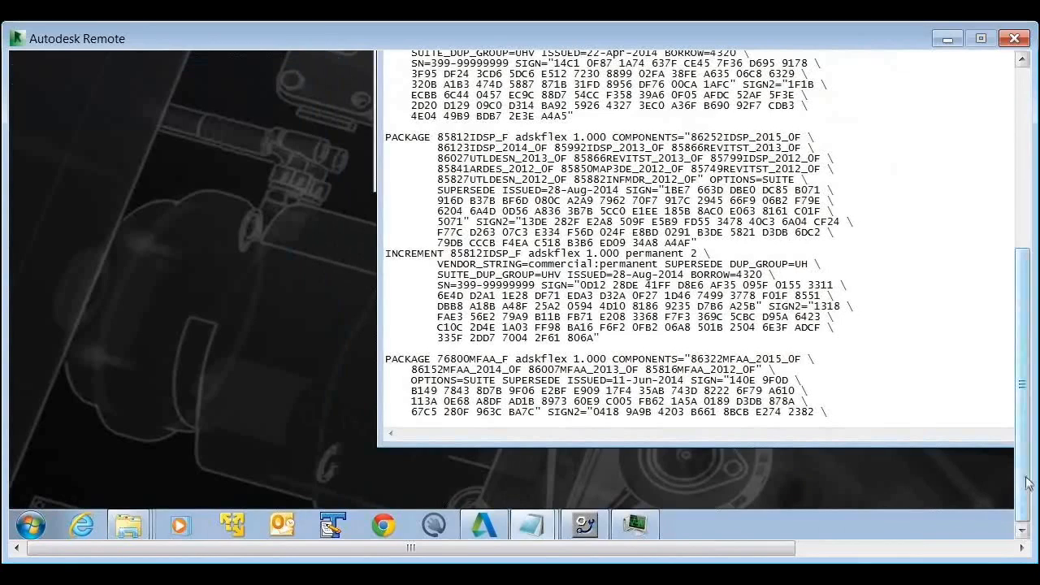
left_click_drag(1026, 483, 1025, 276)
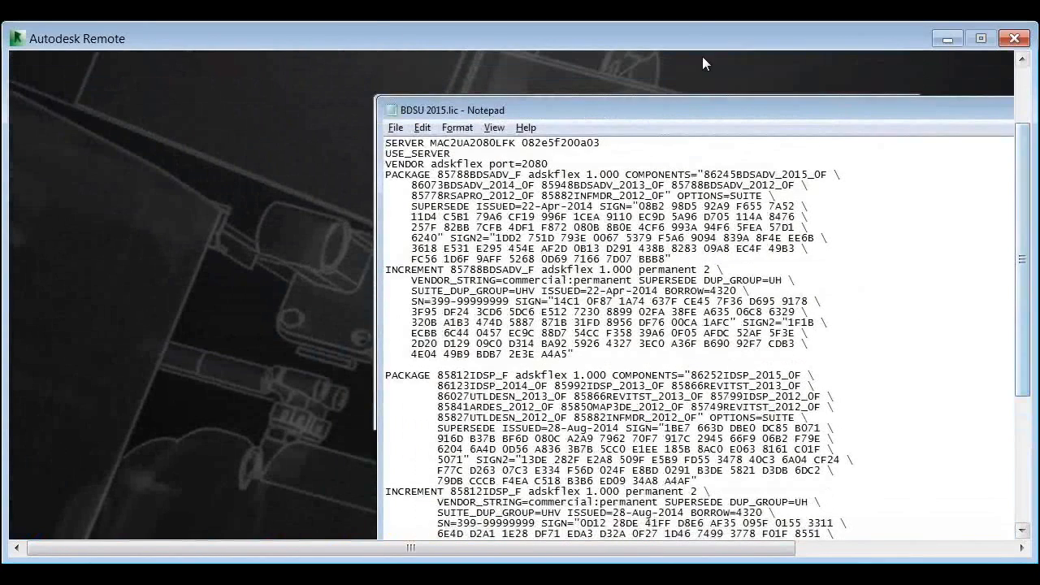
left_click_drag(701, 104, 425, 67)
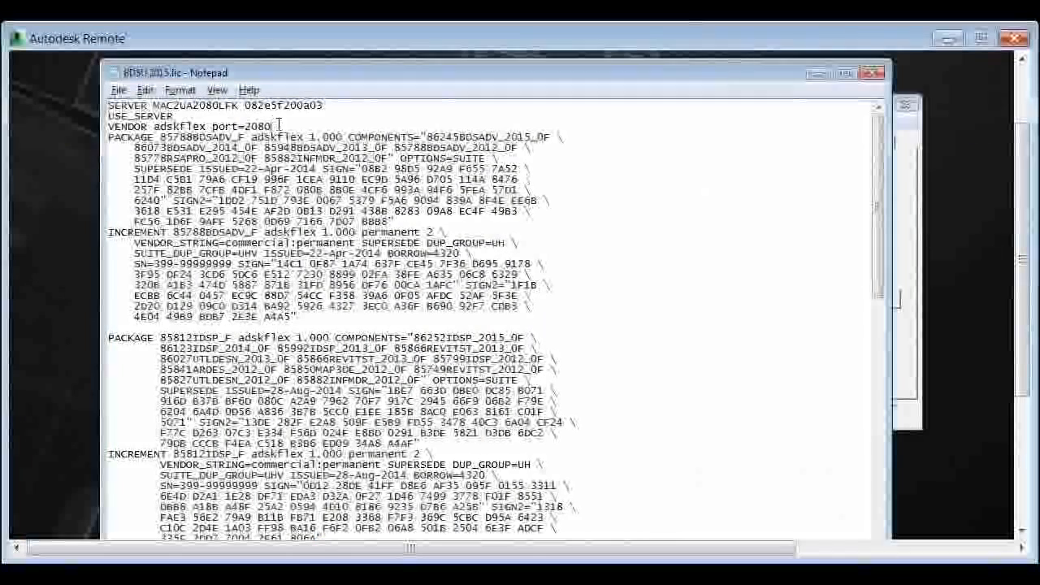
Examine the SERVER, USE_SERVER and VENDOR lines of the license file, including the host ID and the adskflex port
left_click_drag(272, 127, 108, 104)
left_click(183, 116)
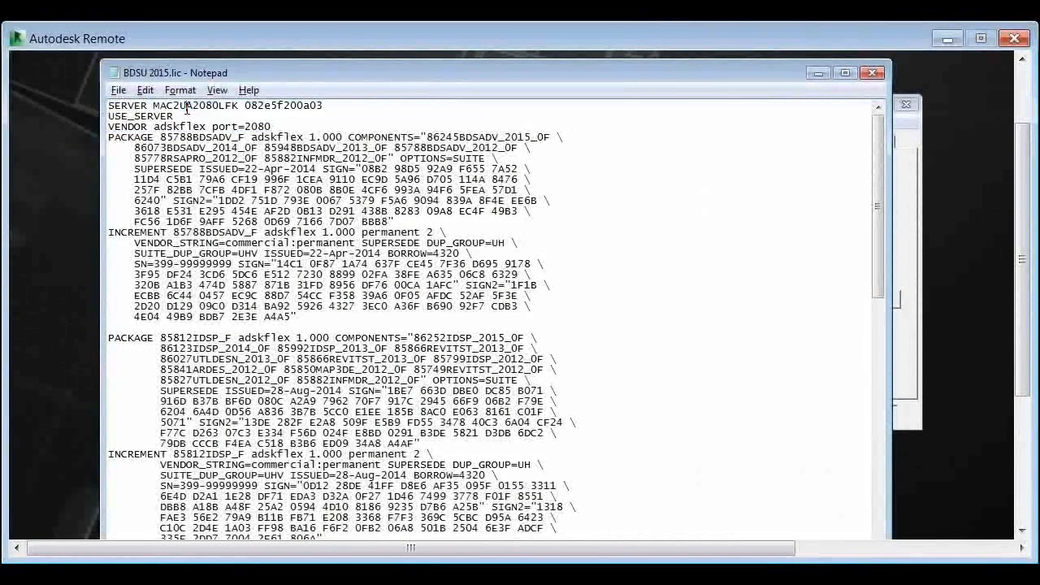
double_click(265, 110)
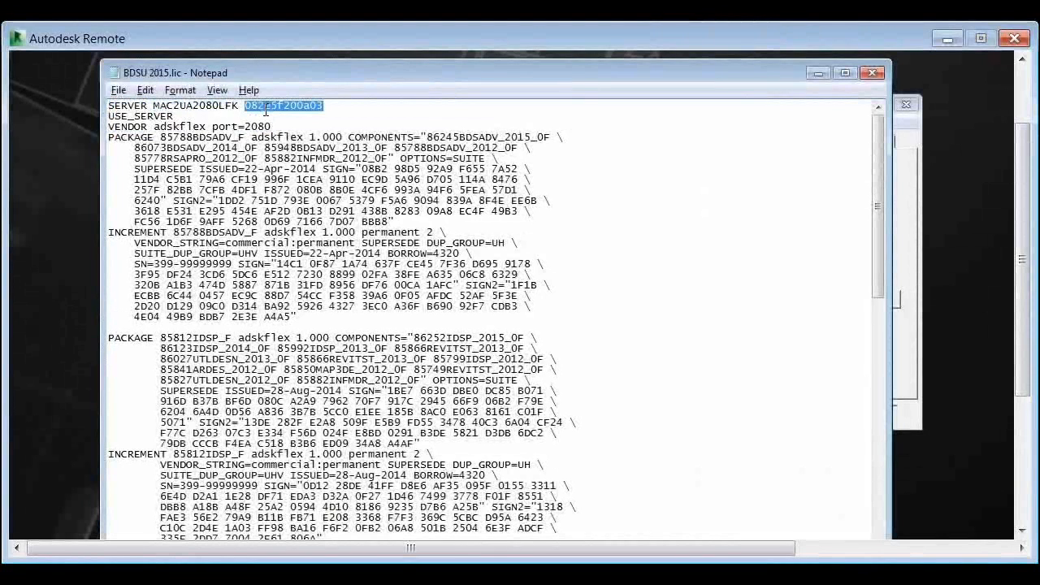
left_click_drag(274, 127, 246, 128)
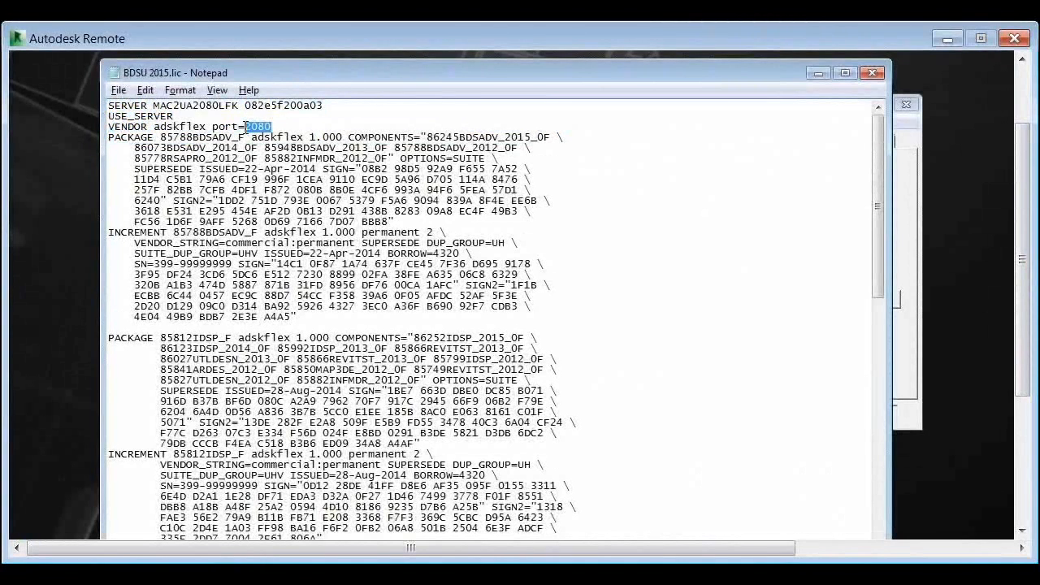
Add port 27005 after the host ID on the SERVER line and save the license file
left_click(331, 105)
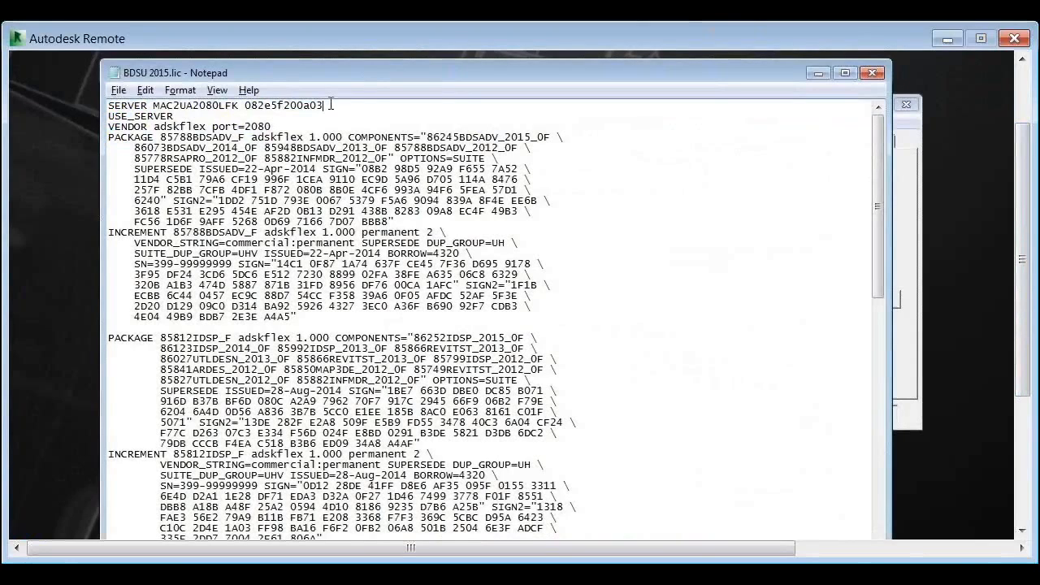
type("27005")
left_click(120, 91)
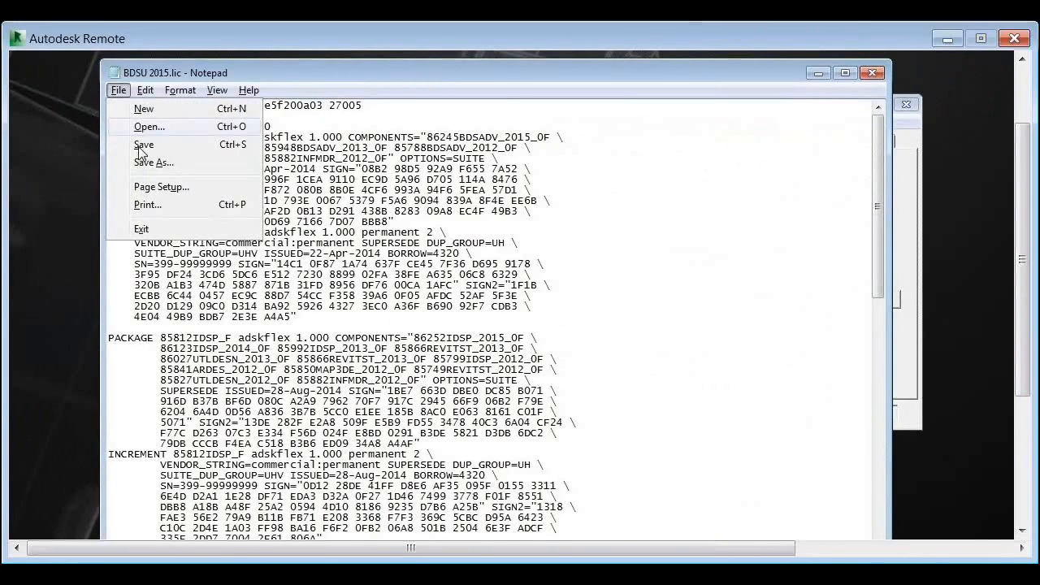
left_click(143, 146)
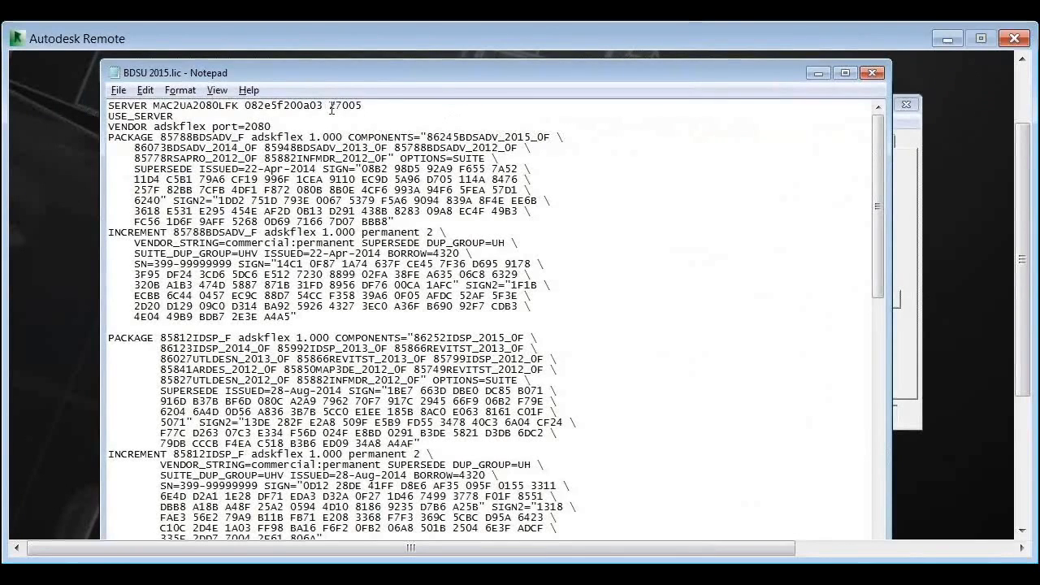
Examine the added server port and the first PACKAGE and INCREMENT block, including its 2015 component and its 2012 components
left_click_drag(329, 106, 372, 127)
left_click(734, 230)
mouse_move(110, 137)
left_mouse_down()
mouse_move(148, 188)
mouse_move(171, 252)
mouse_move(274, 317)
mouse_move(309, 319)
mouse_move(135, 274)
mouse_move(135, 168)
mouse_move(102, 140)
left_mouse_up()
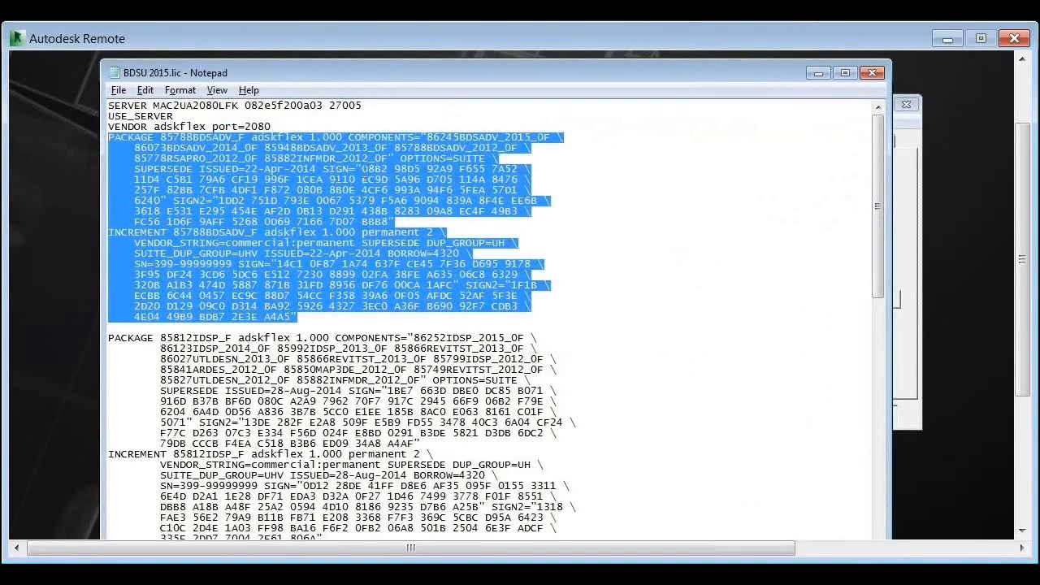
left_click(220, 106)
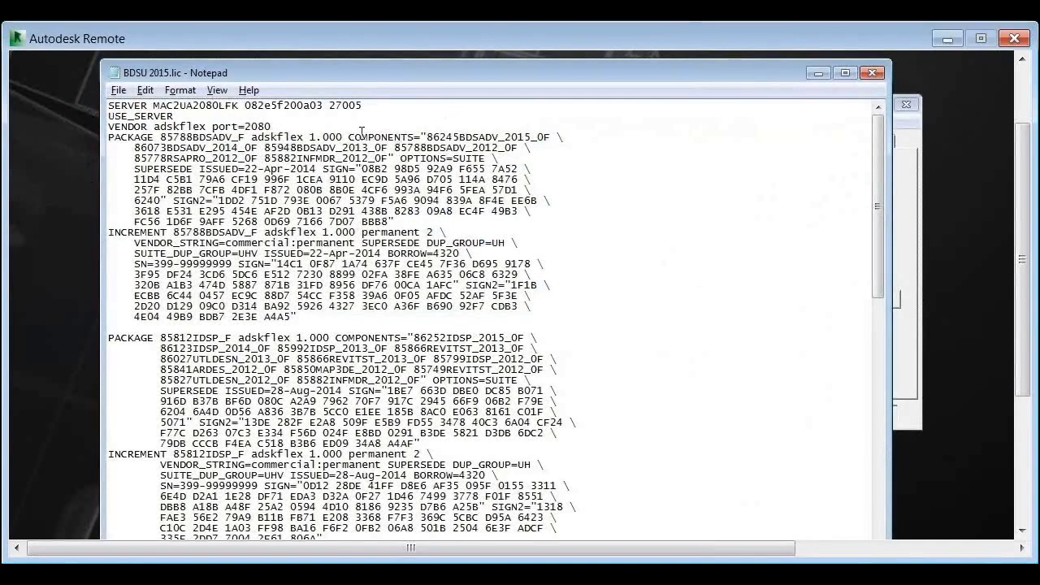
left_click_drag(428, 136, 550, 135)
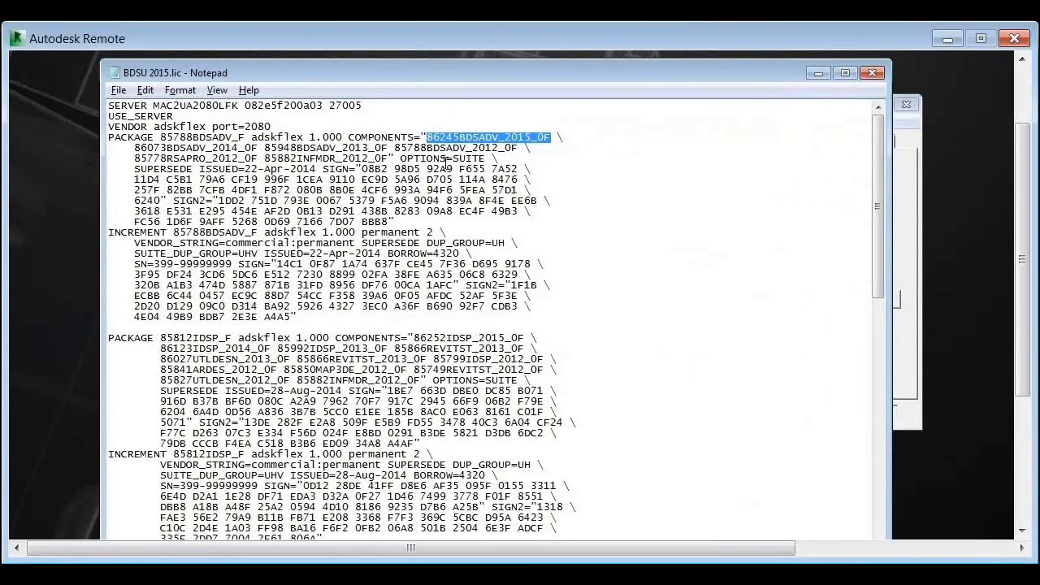
left_click_drag(147, 158, 382, 159)
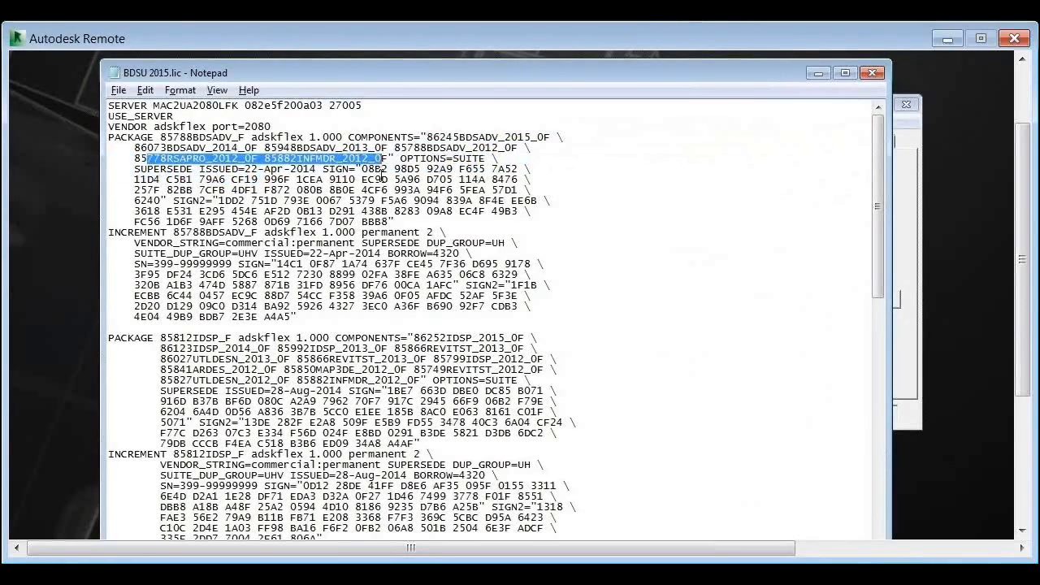
Examine the first PACKAGE block's SIGN signature codes, and the host ID and server name on the SERVER line
left_click(383, 173)
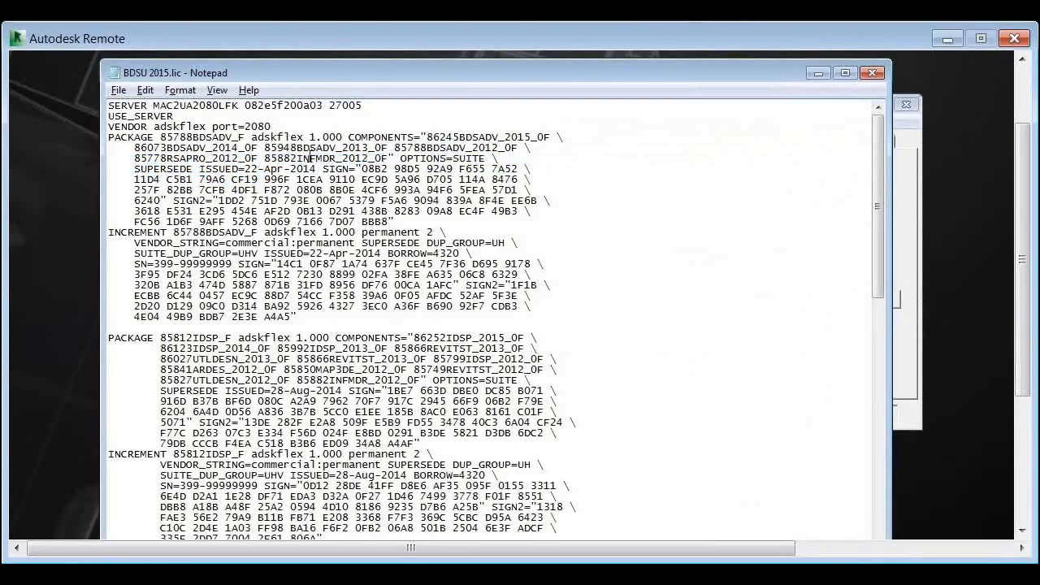
left_click_drag(362, 168, 391, 222)
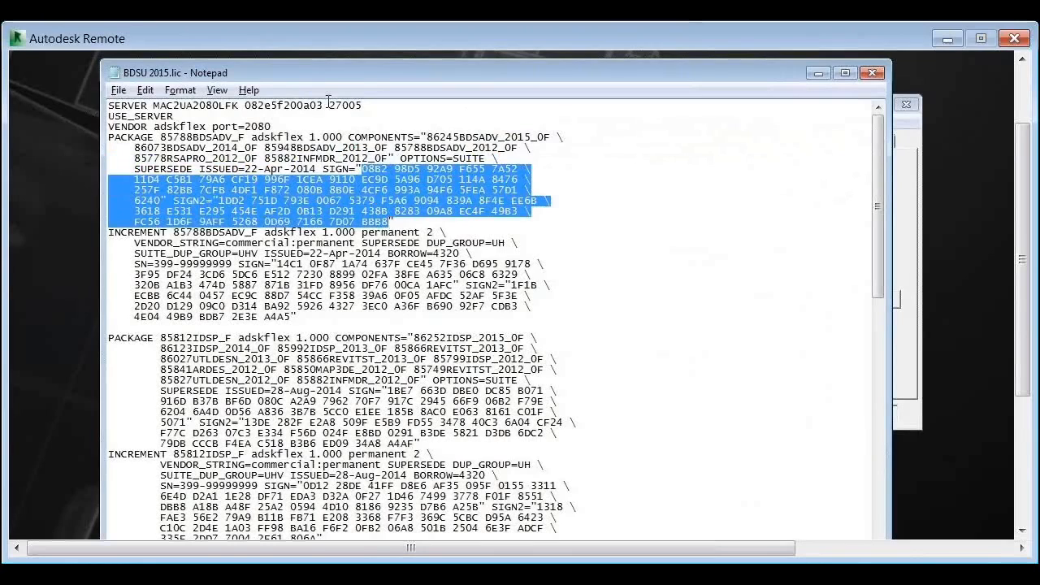
left_click_drag(328, 103, 245, 103)
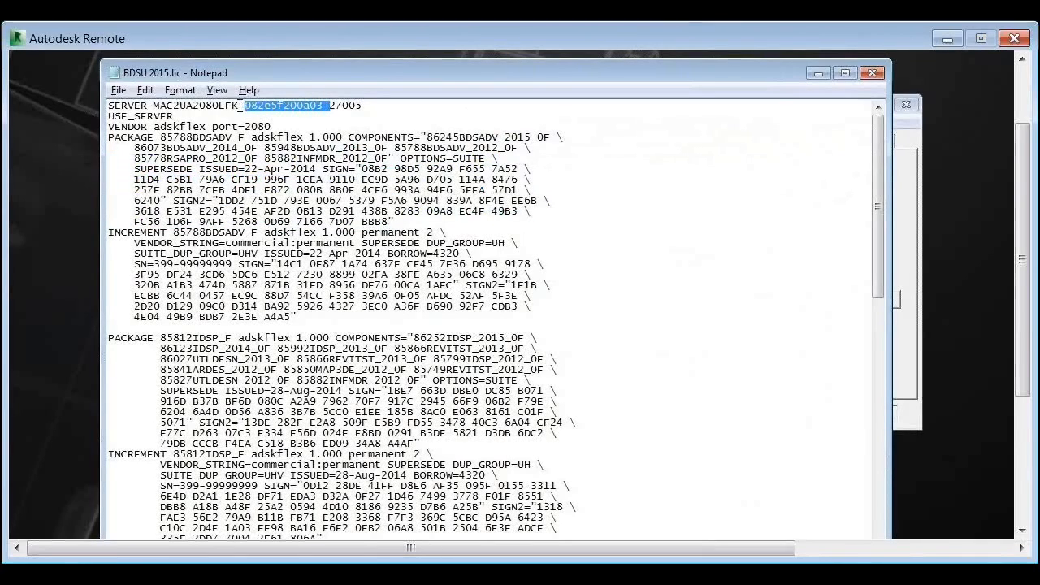
left_click(257, 116)
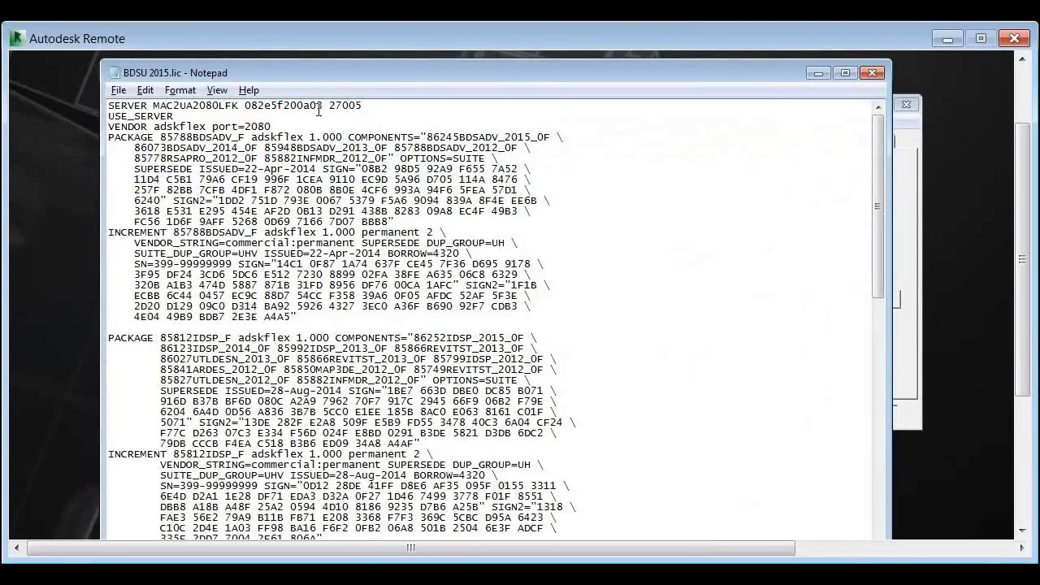
left_click_drag(323, 106, 247, 104)
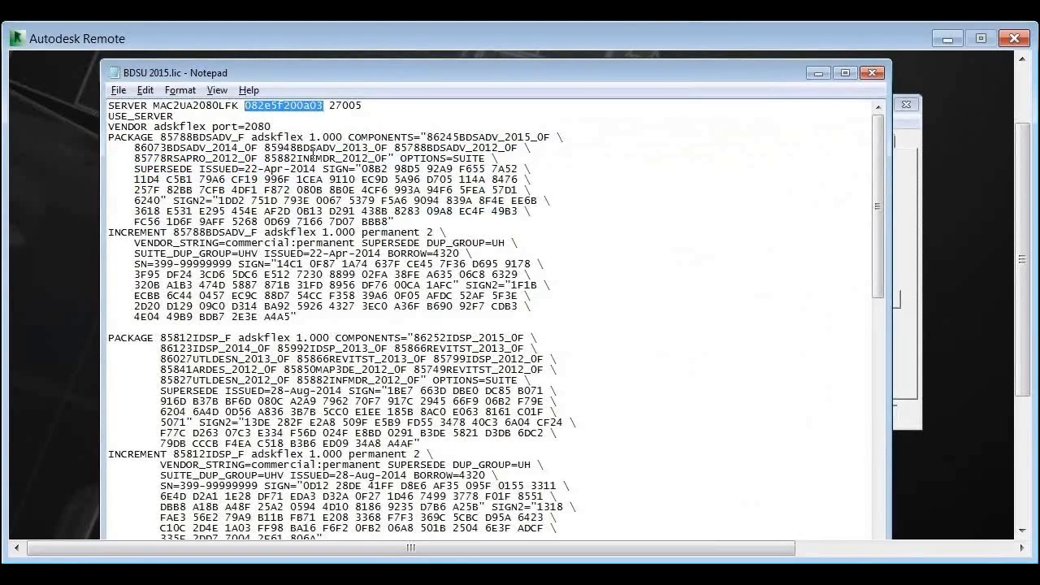
left_click(242, 104)
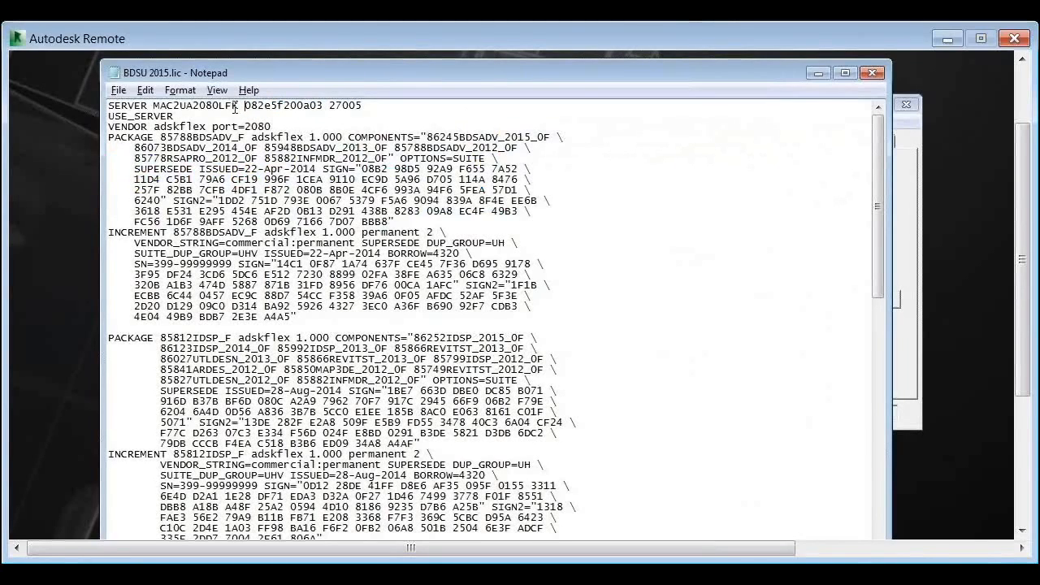
left_click_drag(237, 106, 155, 106)
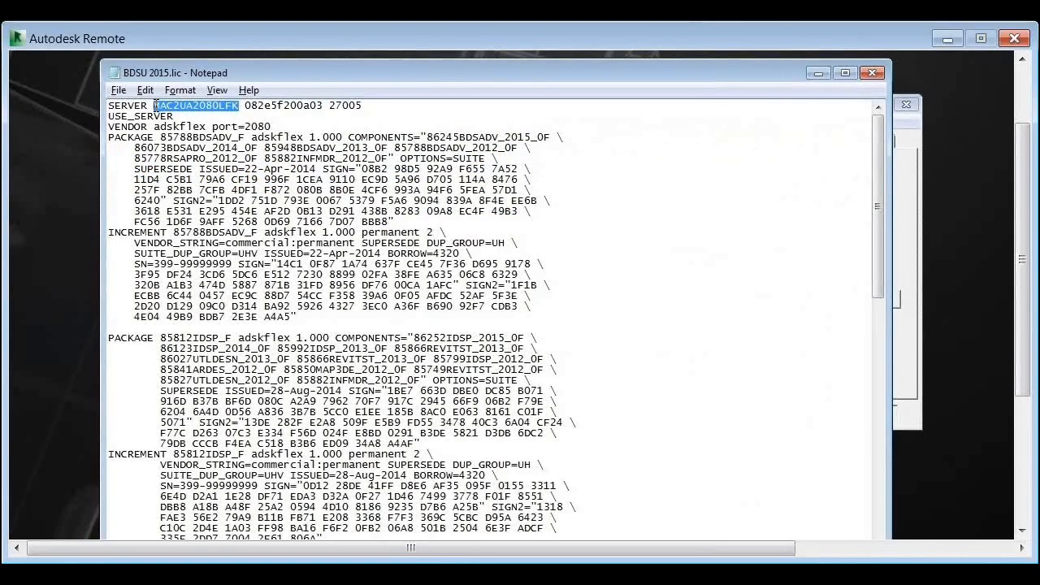
left_click_drag(154, 105, 225, 254)
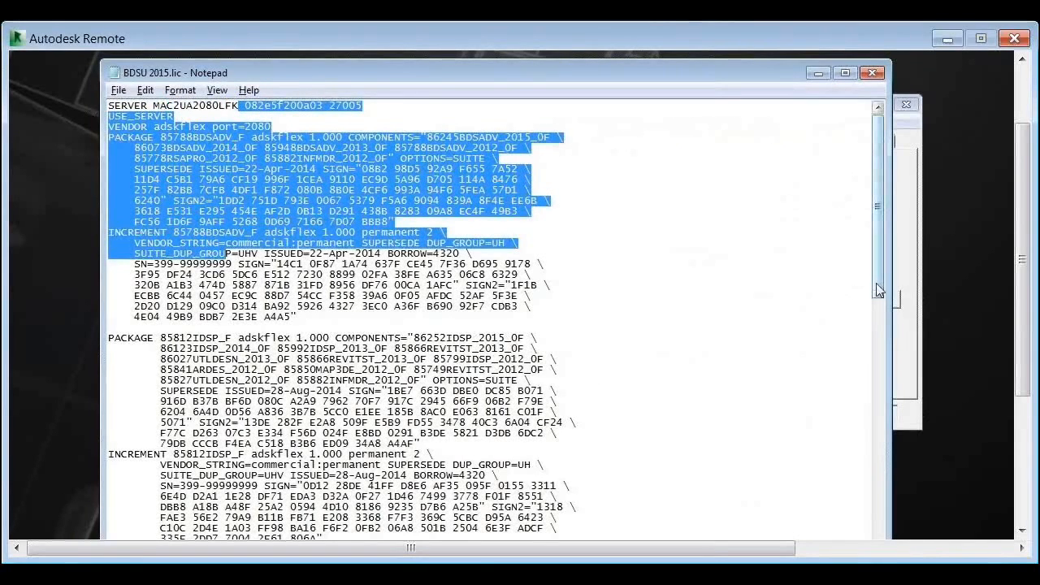
Examine the serial number and issue date in the first INCREMENT block of the license file
left_click_drag(878, 290, 877, 294)
left_click(264, 237)
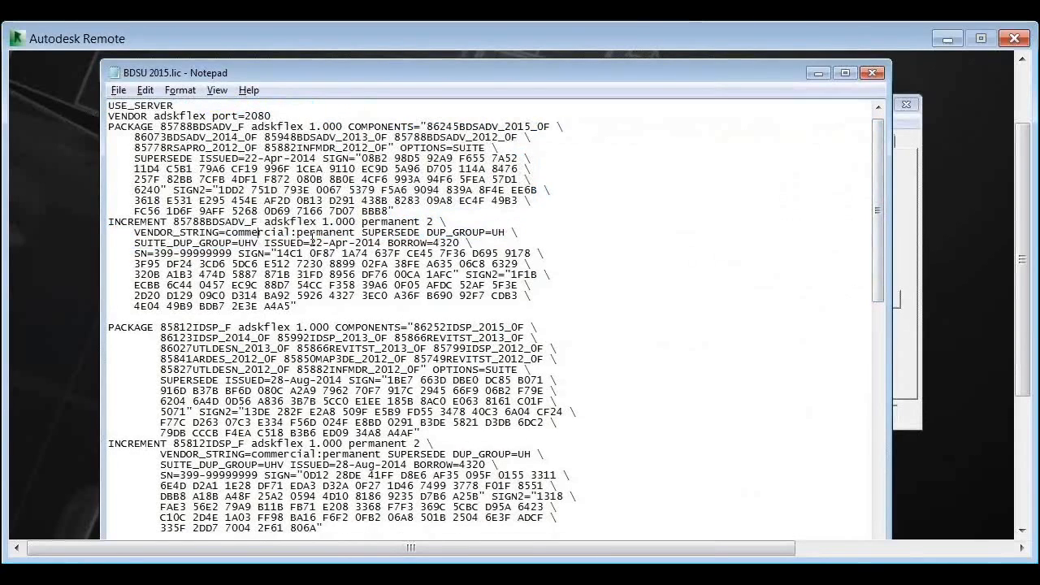
left_click_drag(154, 252, 232, 253)
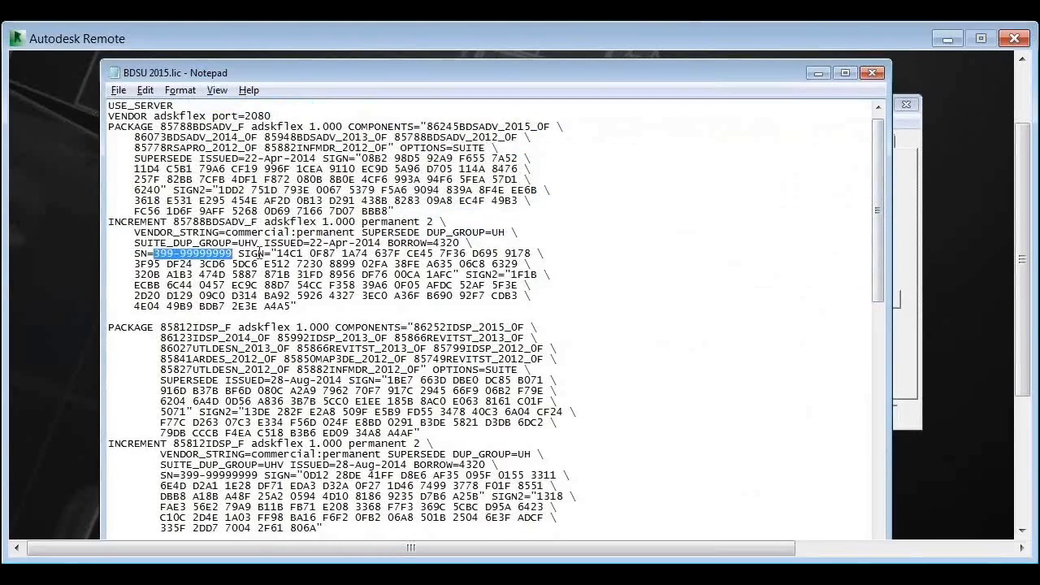
mouse_move(310, 242)
left_mouse_down()
mouse_move(377, 243)
mouse_move(310, 242)
left_mouse_up()
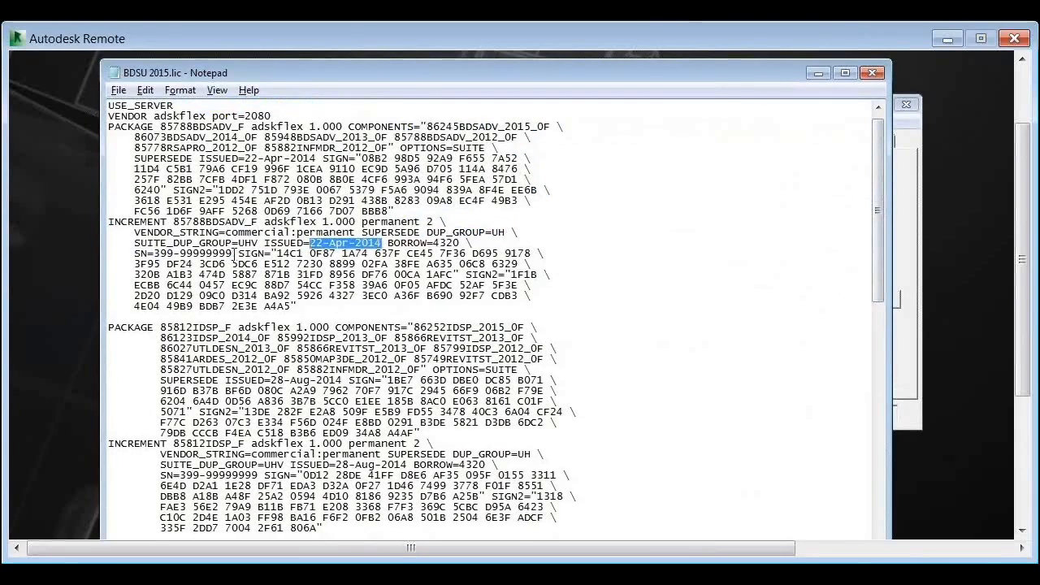
left_click_drag(234, 253, 155, 253)
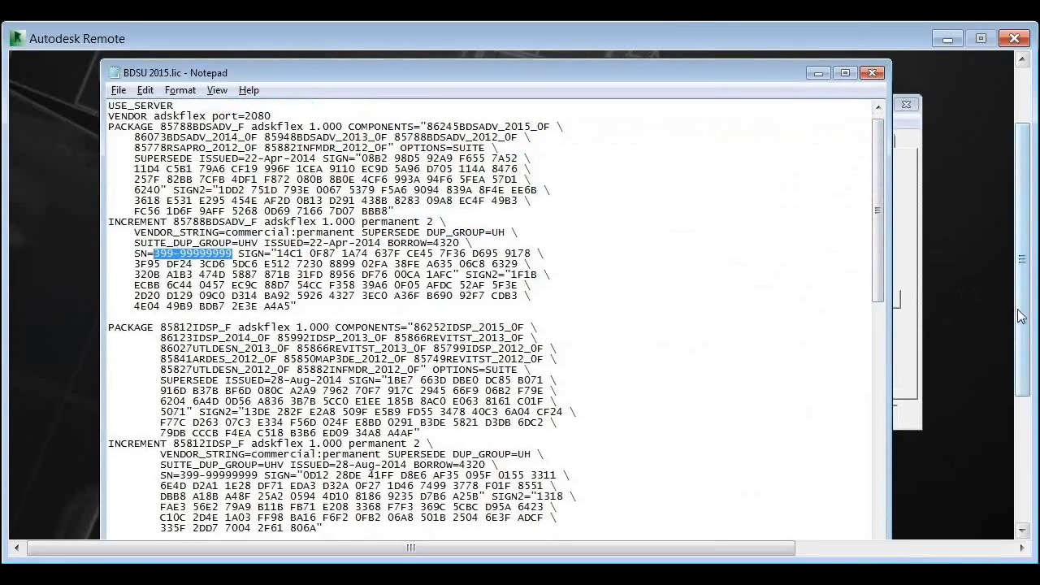
left_click_drag(1025, 328, 1025, 329)
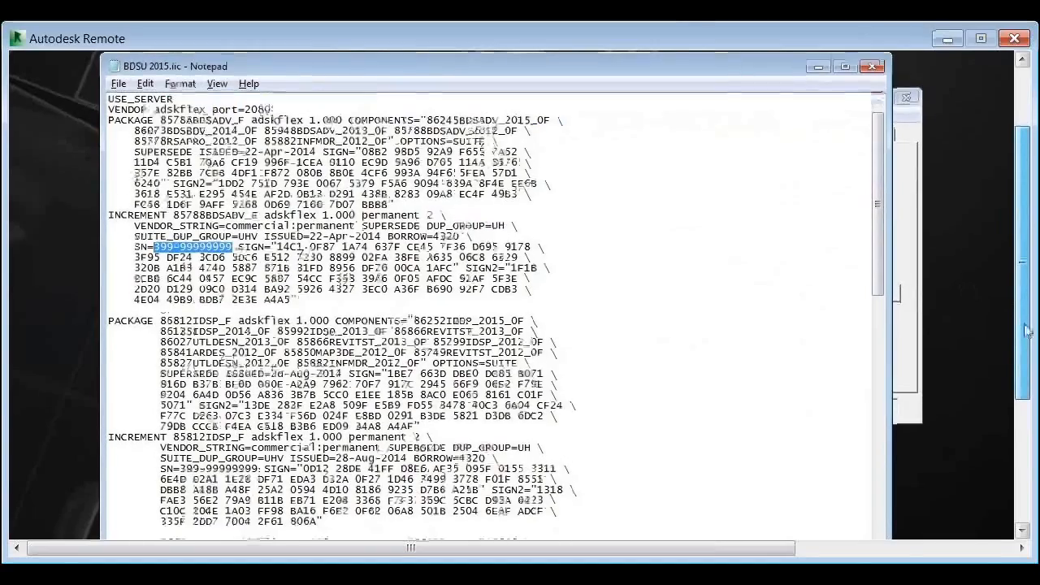
scroll(1026, 329, "down", 1)
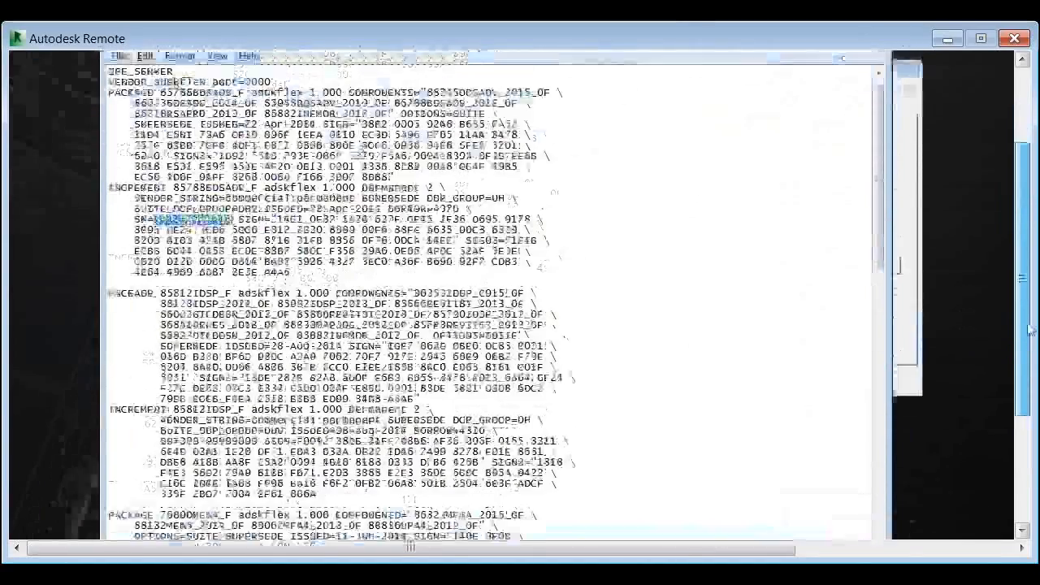
mouse_move(1030, 329)
left_mouse_down()
mouse_move(1030, 301)
mouse_move(1018, 335)
left_mouse_up()
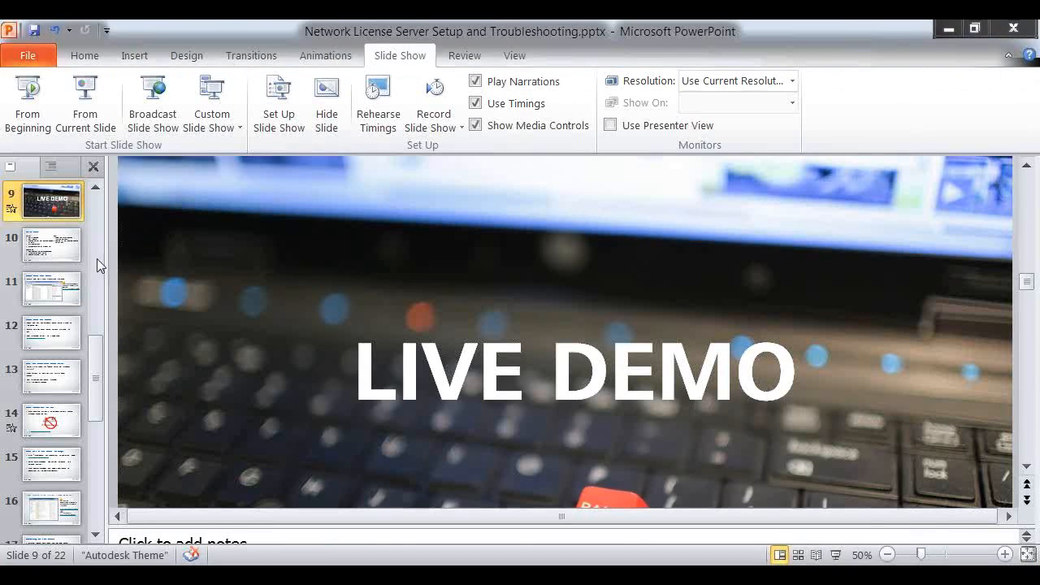
In PowerPoint, start the slide show of Network License Server Setup and Troubleshooting.pptx from slide 10
left_click(65, 247)
left_click(85, 97)
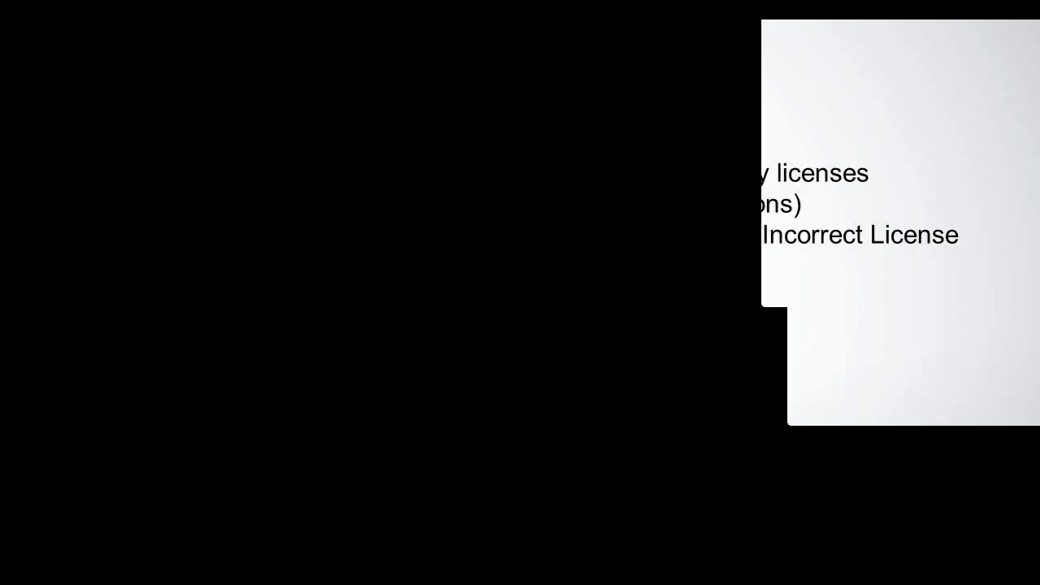
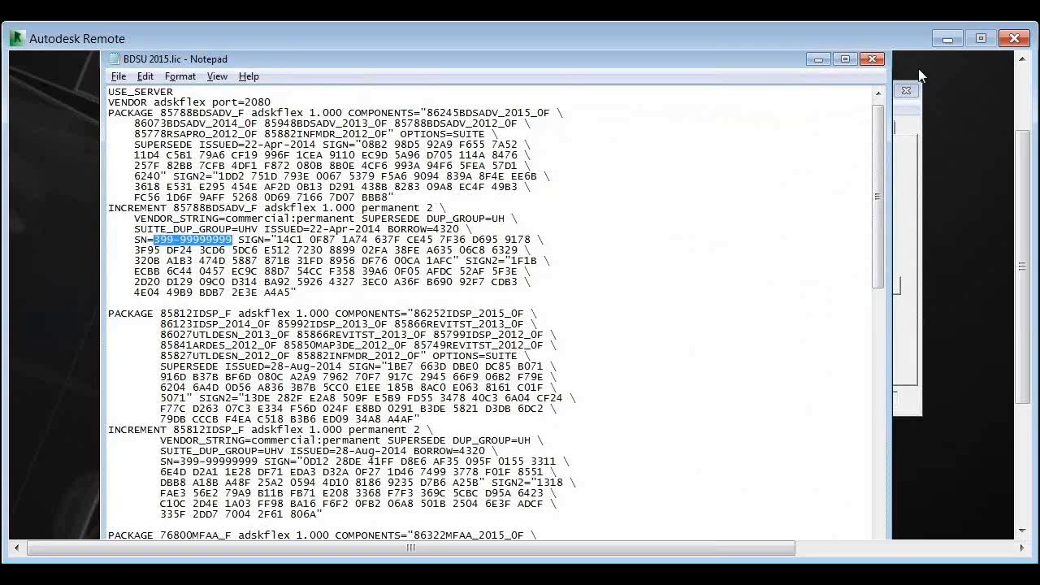
Minimize the license file and show the debug log of the Autodesk License Service in LMTOOLS
left_click(817, 59)
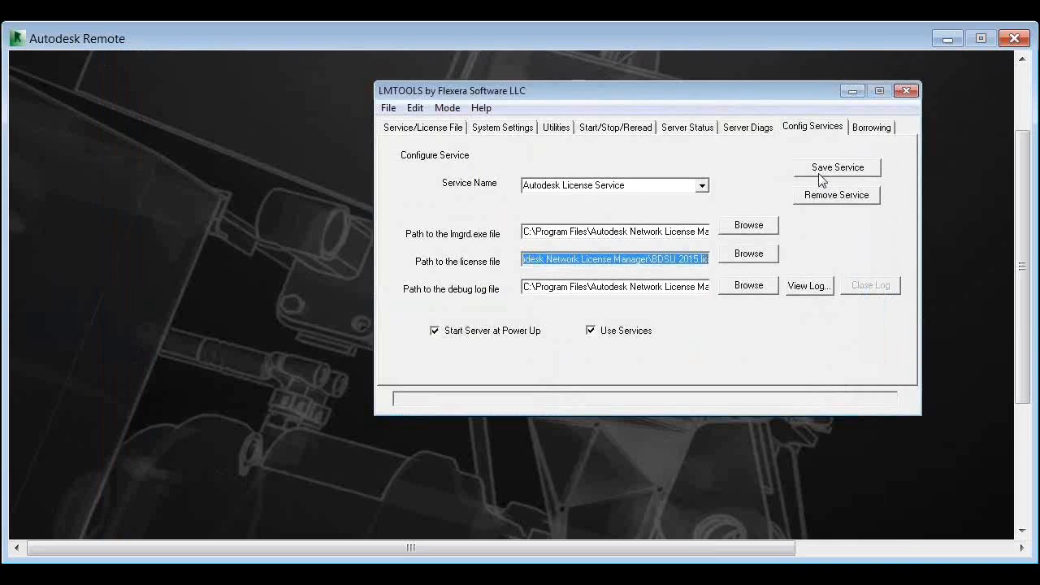
left_click(592, 130)
left_click(807, 128)
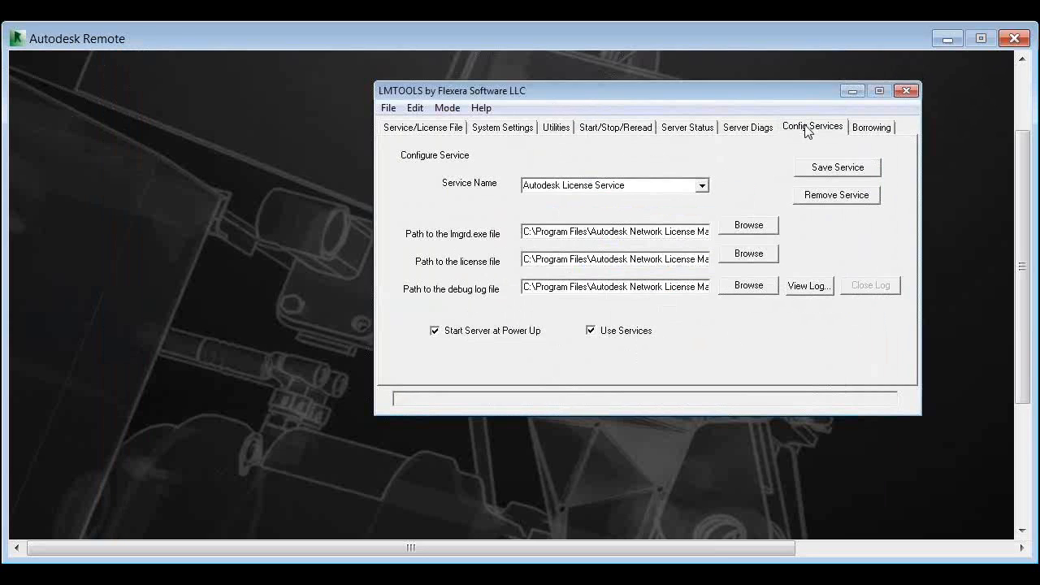
left_click(803, 284)
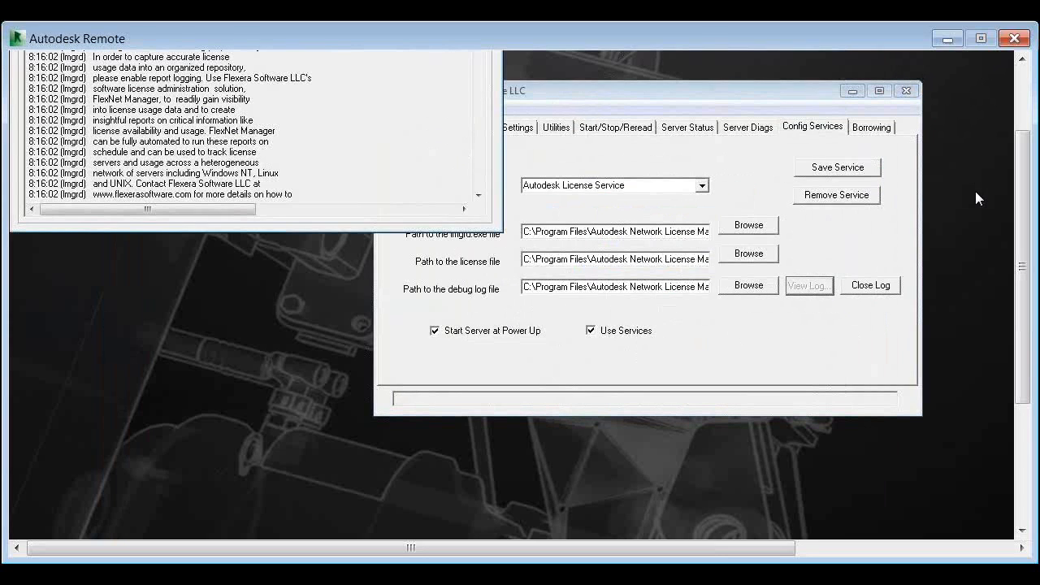
Switch to BDSU 2015.lic in Notepad, check port 27005 on its SERVER line, and save and close the license file
left_click(1021, 451)
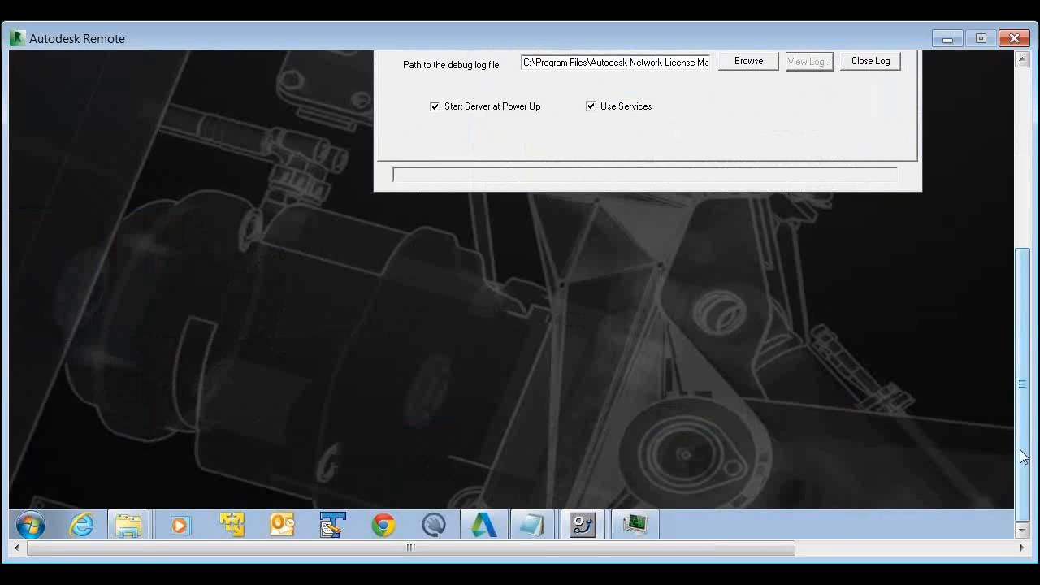
mouse_move(533, 532)
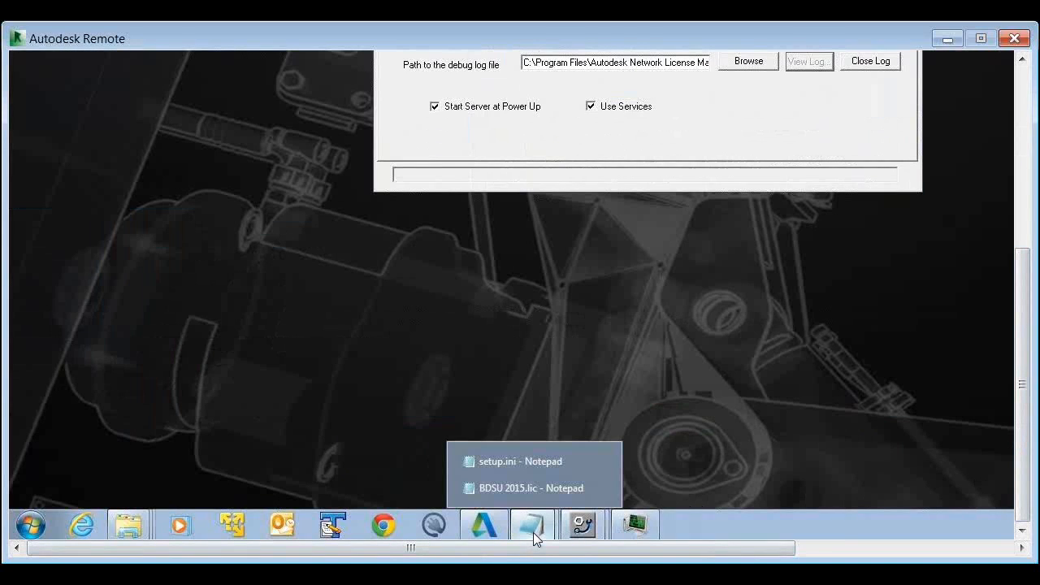
left_click(543, 488)
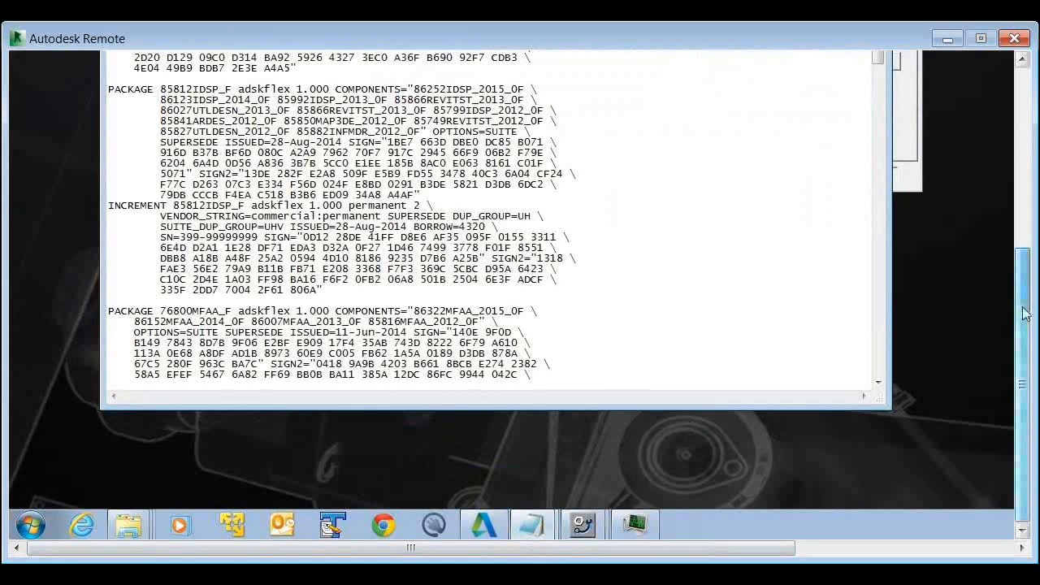
left_click_drag(1024, 307, 1011, 169)
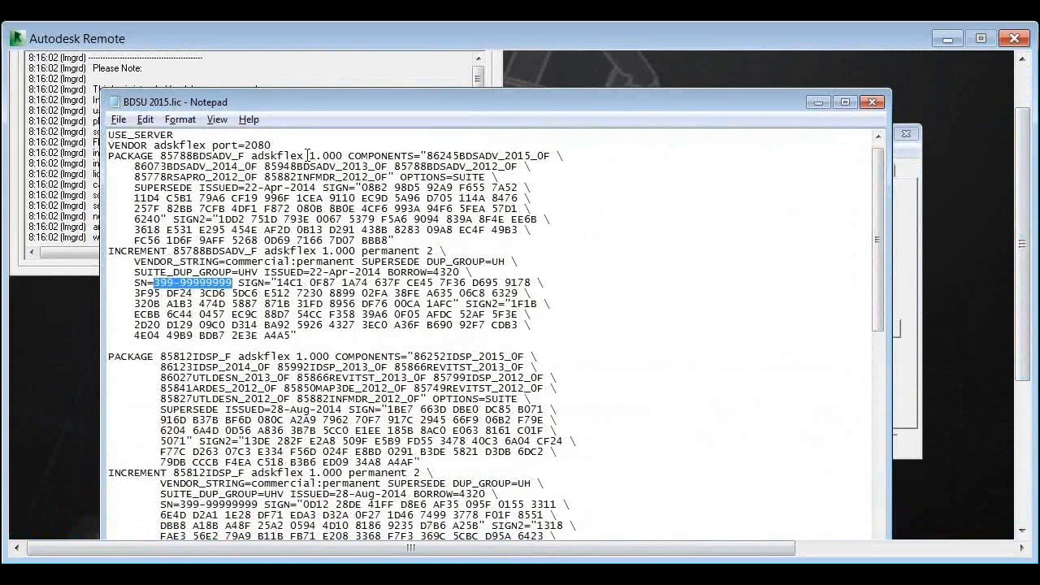
left_click(367, 141)
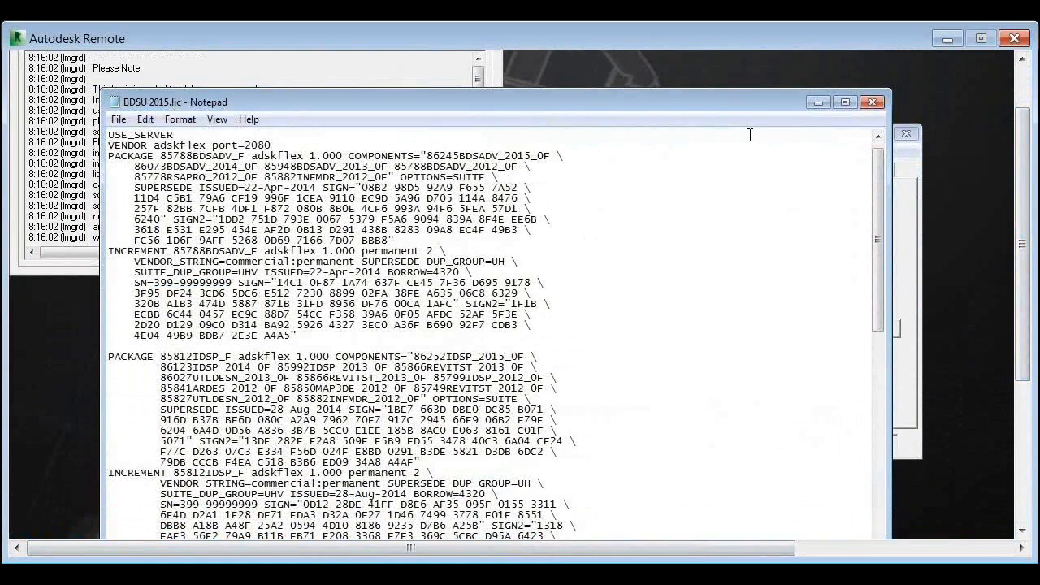
left_click(877, 138)
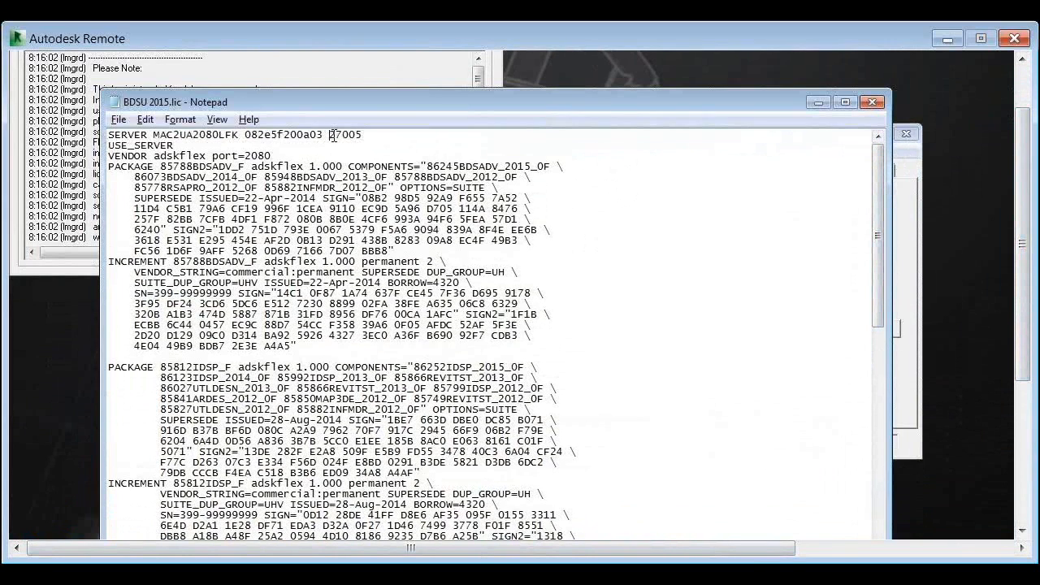
left_click_drag(330, 136, 370, 136)
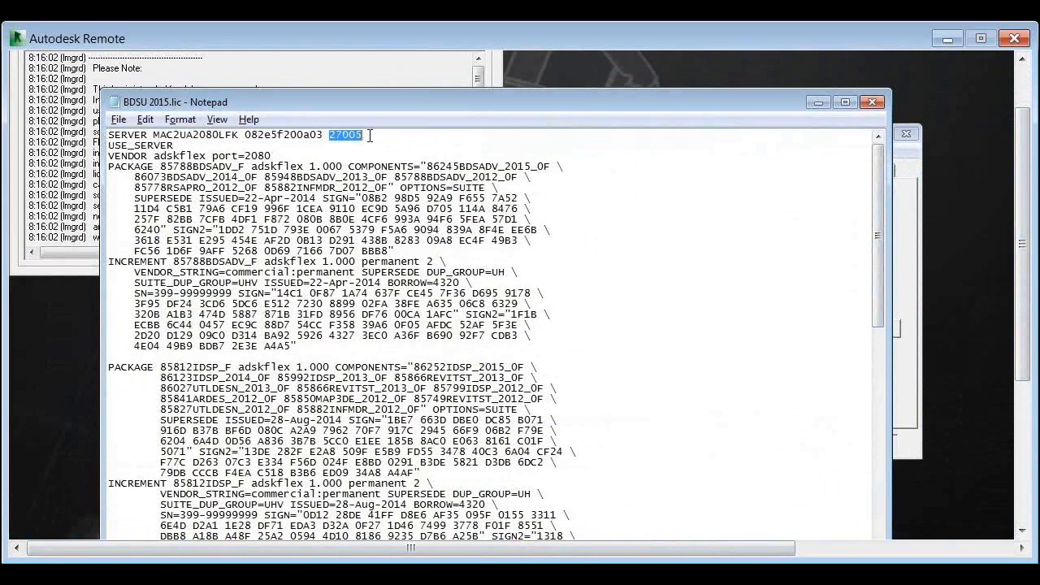
left_click(120, 122)
left_click(143, 173)
left_click(874, 104)
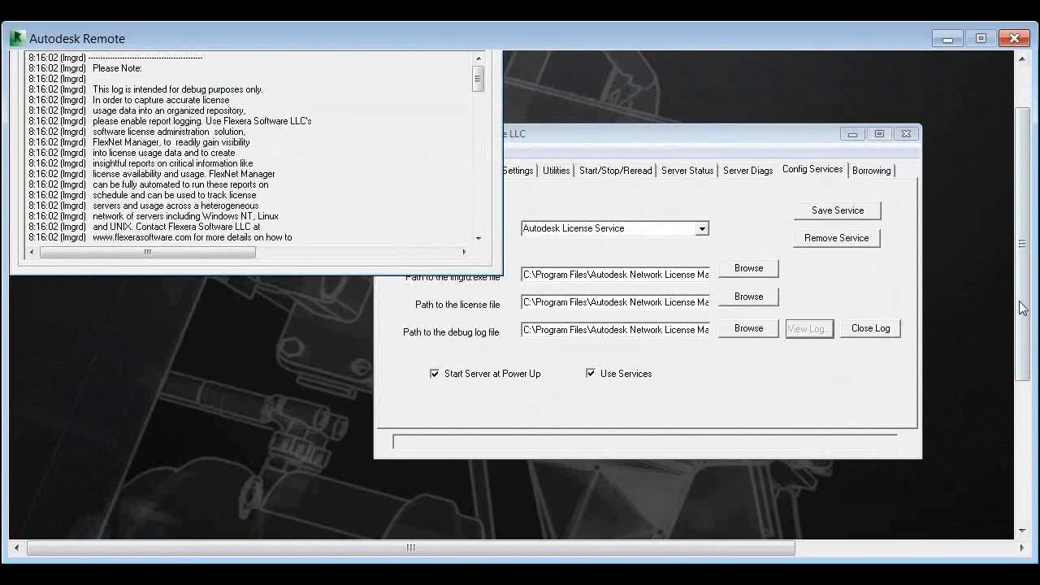
In LMTOOLS, close the service's debug log and reopen it to view a fresh copy
scroll(1022, 279, "up", 2)
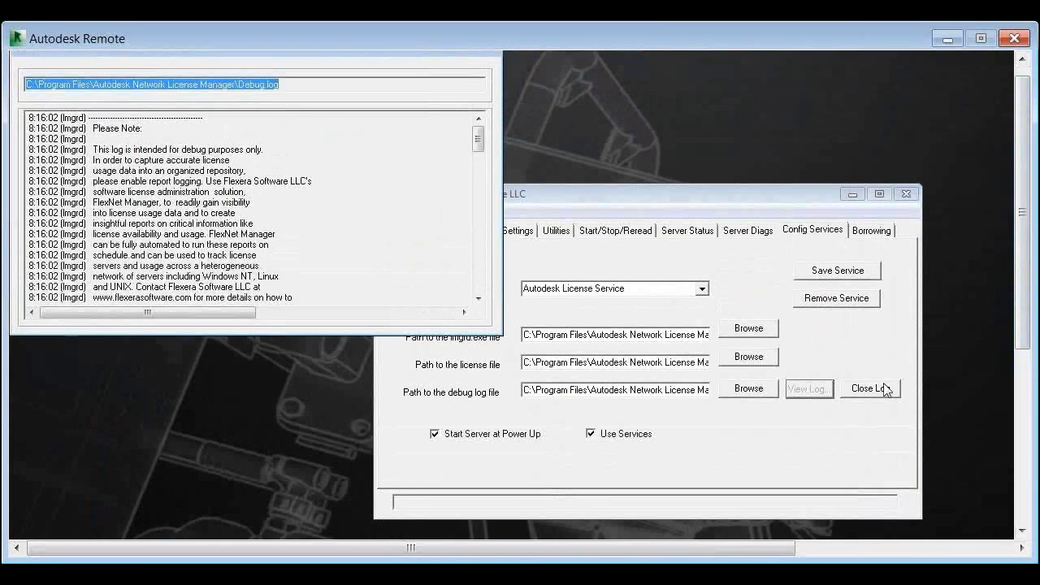
left_click(882, 388)
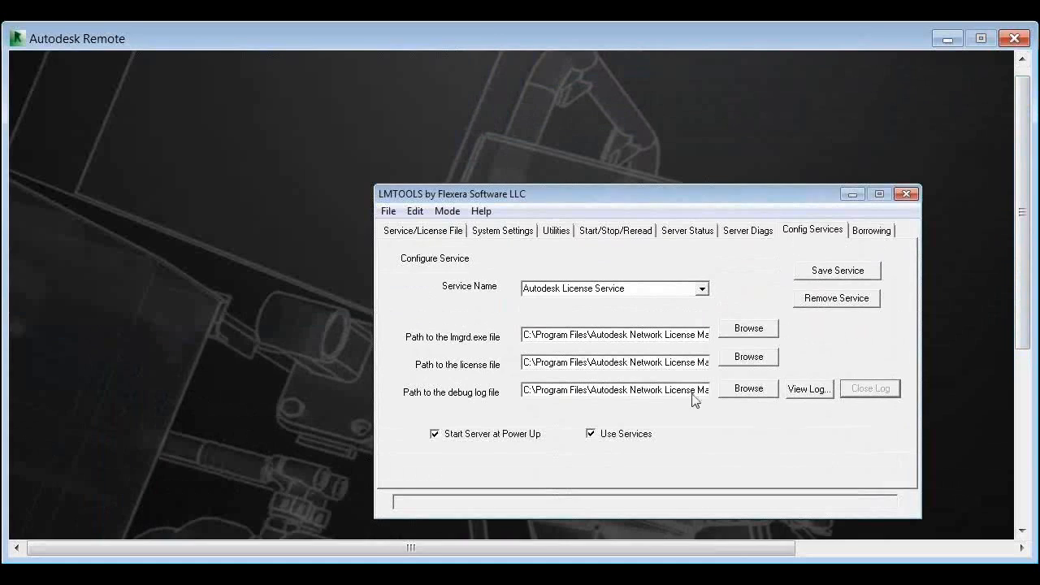
left_click(636, 232)
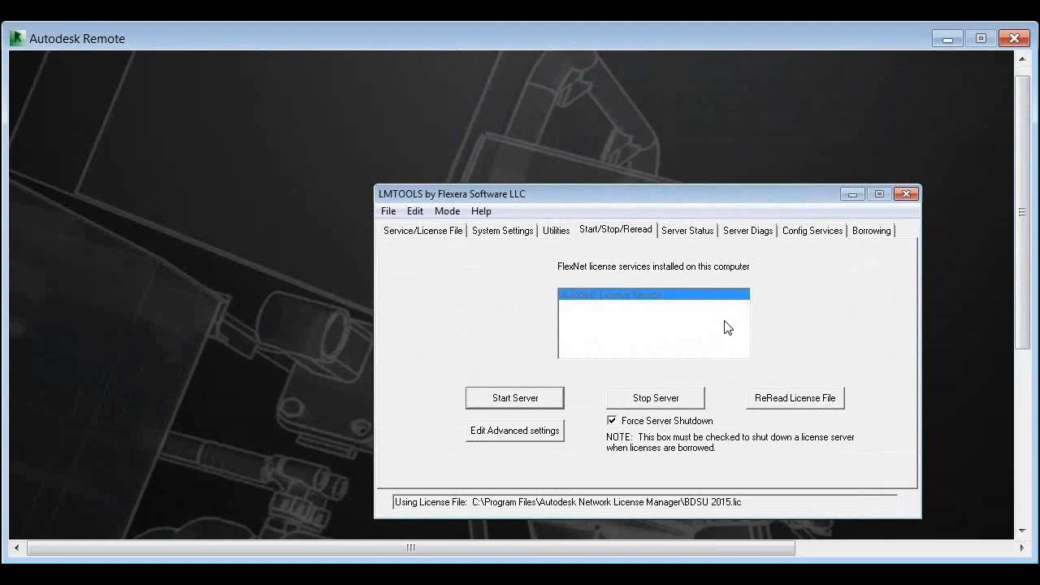
left_click(811, 231)
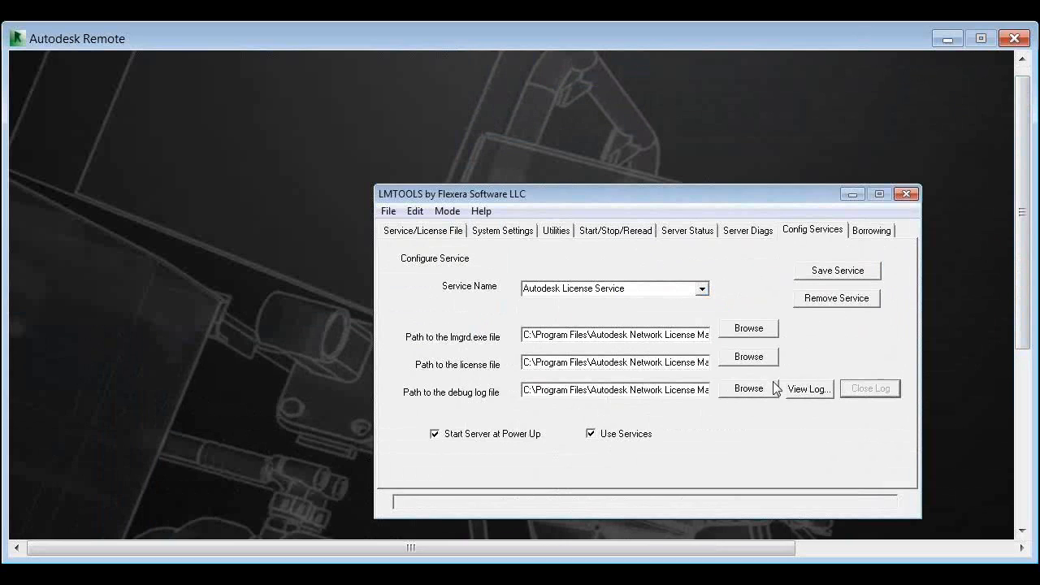
left_click(806, 389)
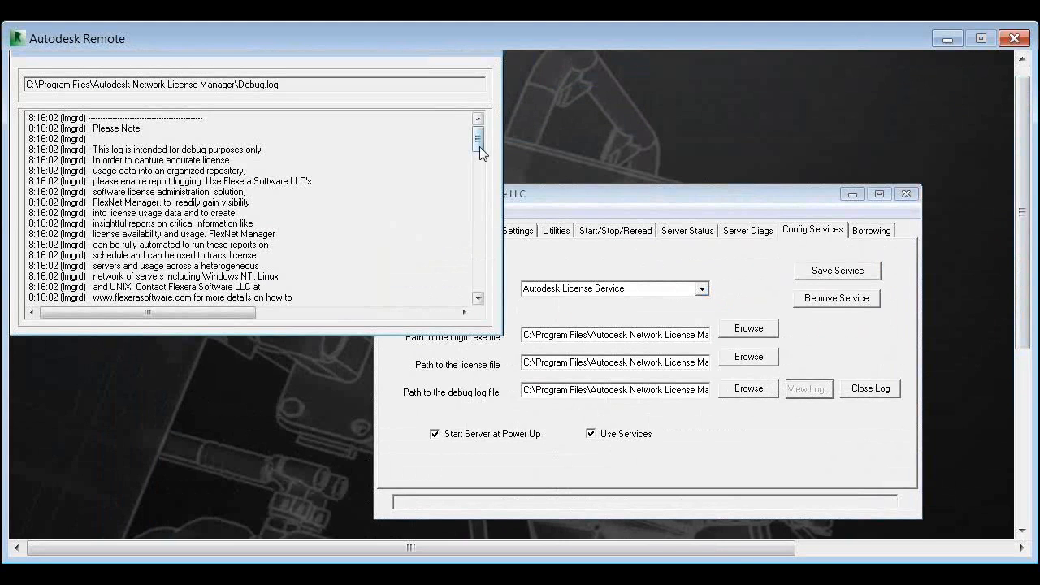
mouse_move(480, 147)
left_mouse_down()
mouse_move(481, 303)
mouse_move(487, 184)
mouse_move(476, 139)
left_mouse_up()
Try to reread the license file for the Autodesk License Service, and repeat the attempt after returning to the service configuration
left_click(596, 232)
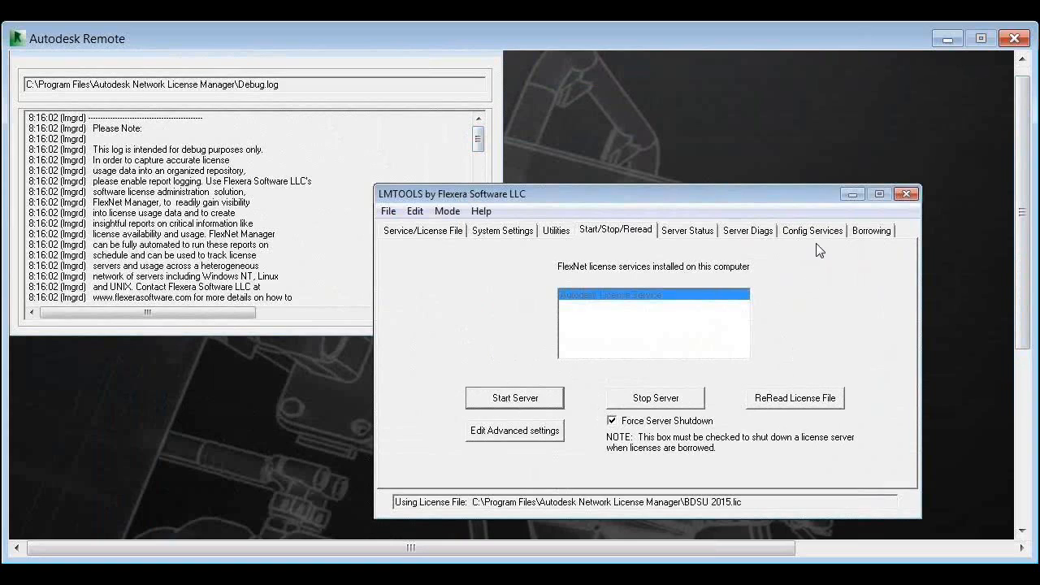
left_click(770, 404)
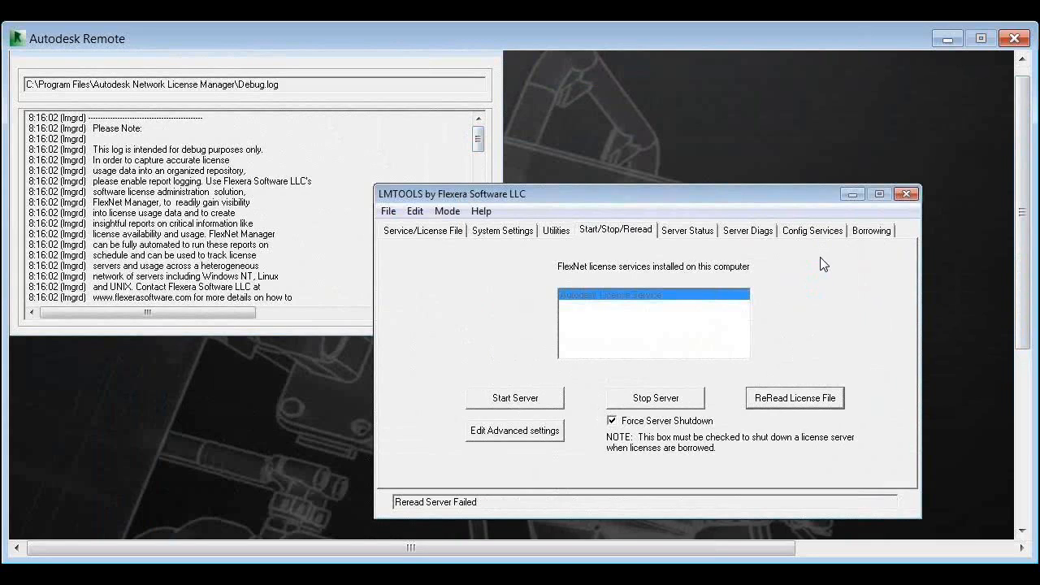
left_click(815, 234)
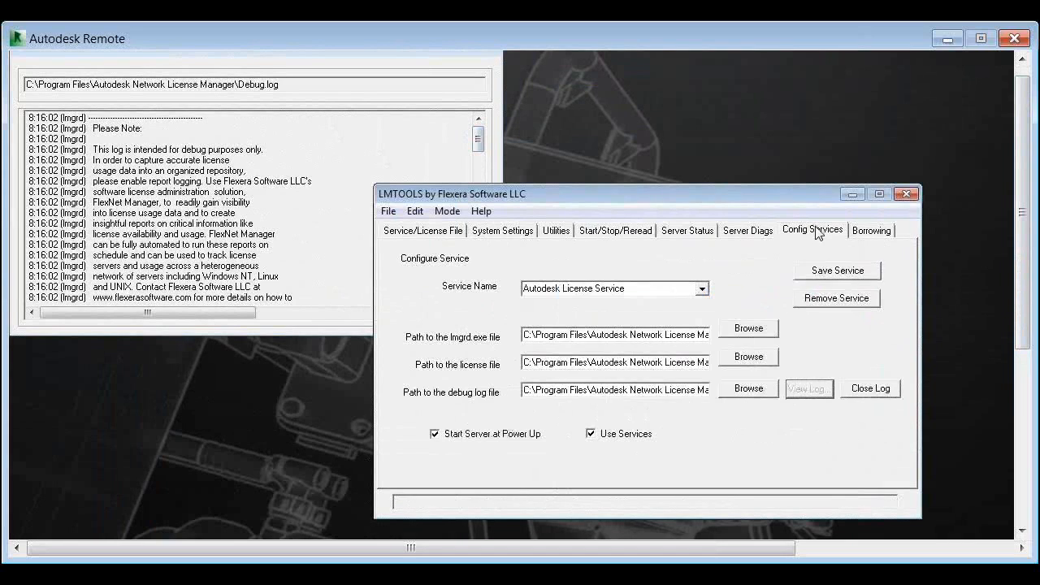
left_click(638, 236)
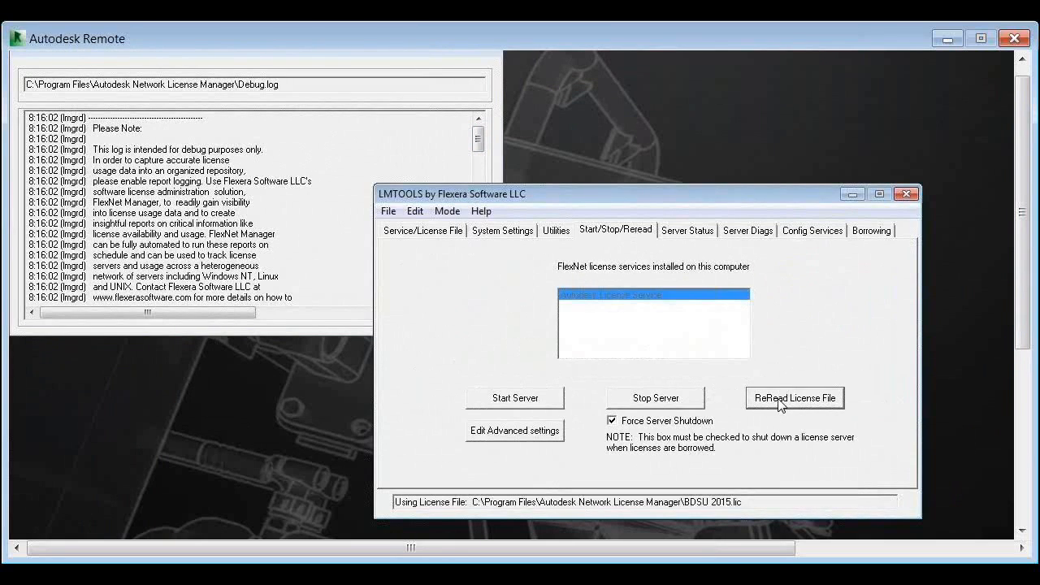
left_click(780, 400)
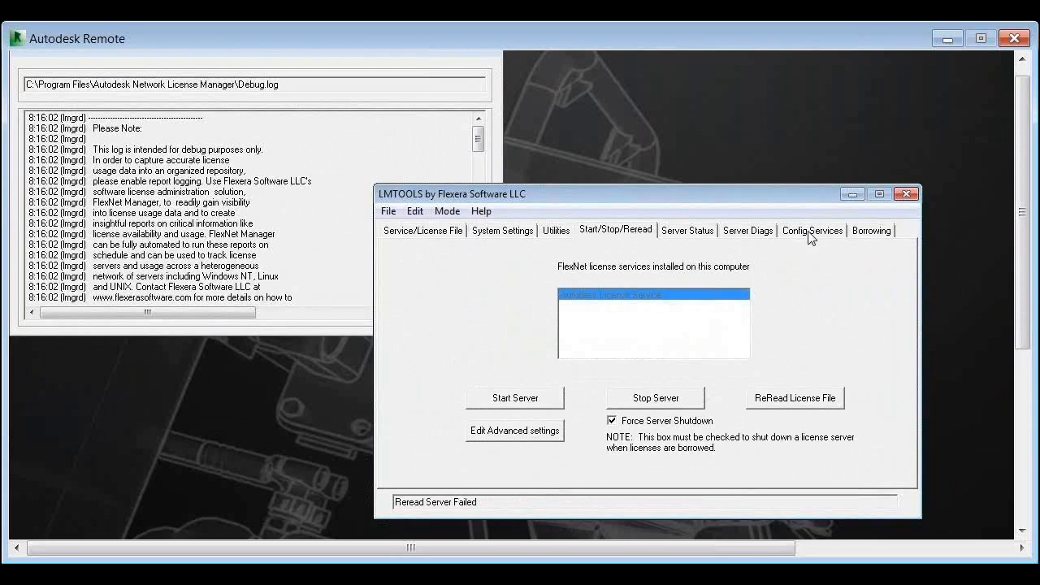
Reload the debug log from the service configuration and examine its most recent entries
left_click(810, 236)
left_click(849, 391)
left_click(807, 390)
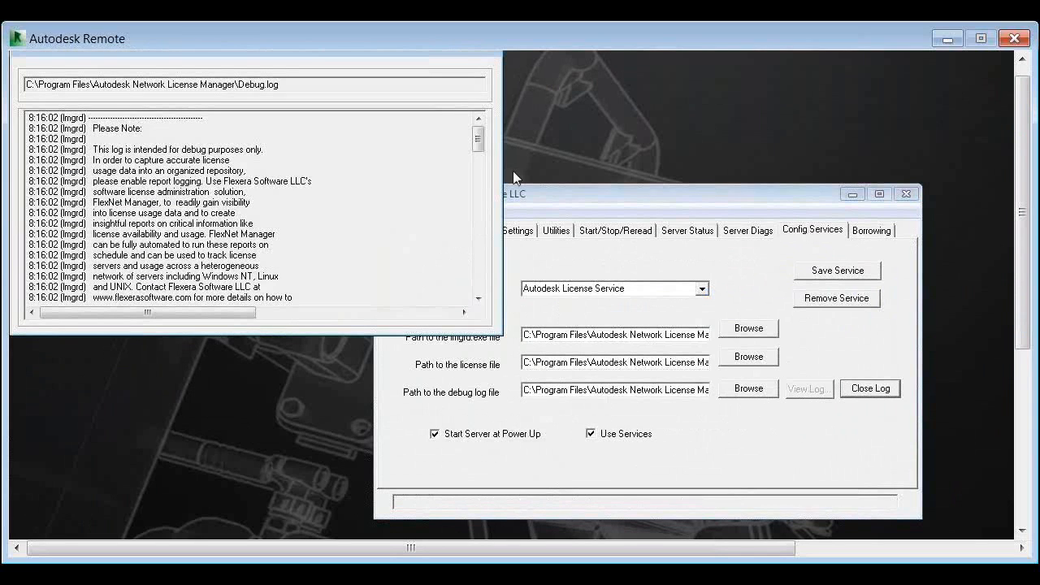
left_click_drag(478, 139, 515, 292)
Stop the license server with forced shutdown, try to start it, and stop it again
left_click(617, 234)
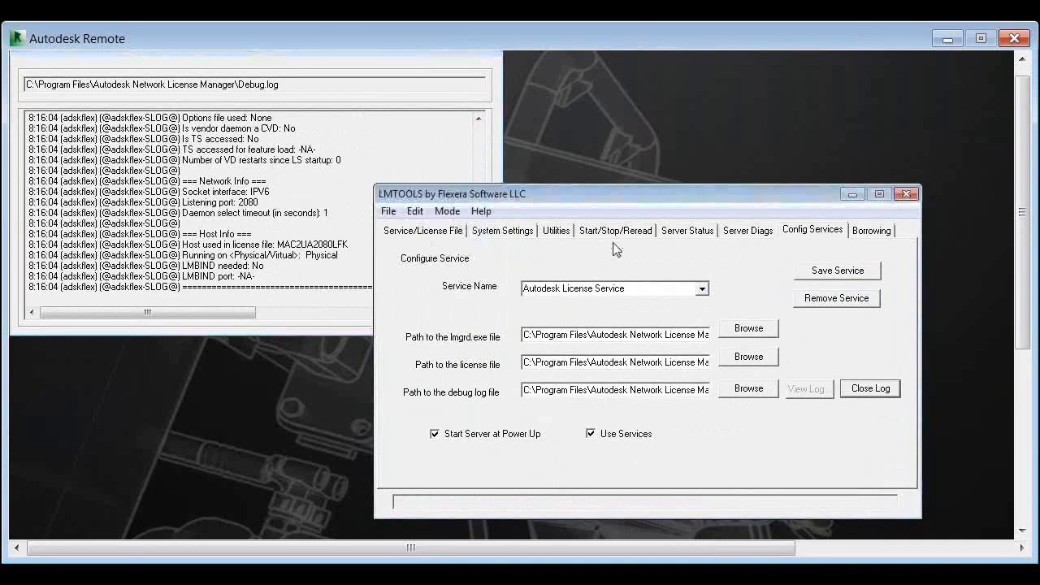
left_click(616, 234)
left_click(639, 397)
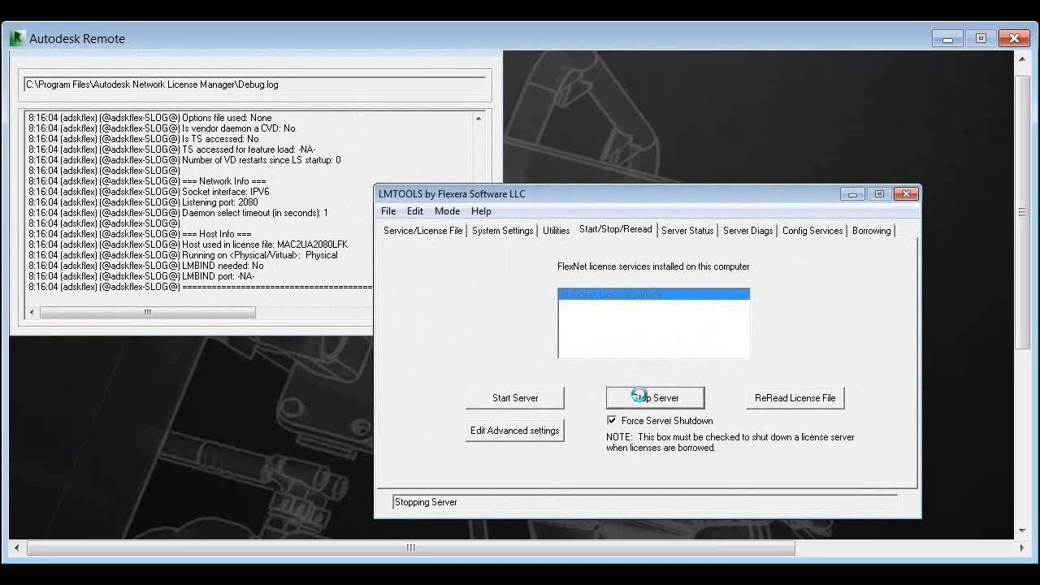
left_click(515, 401)
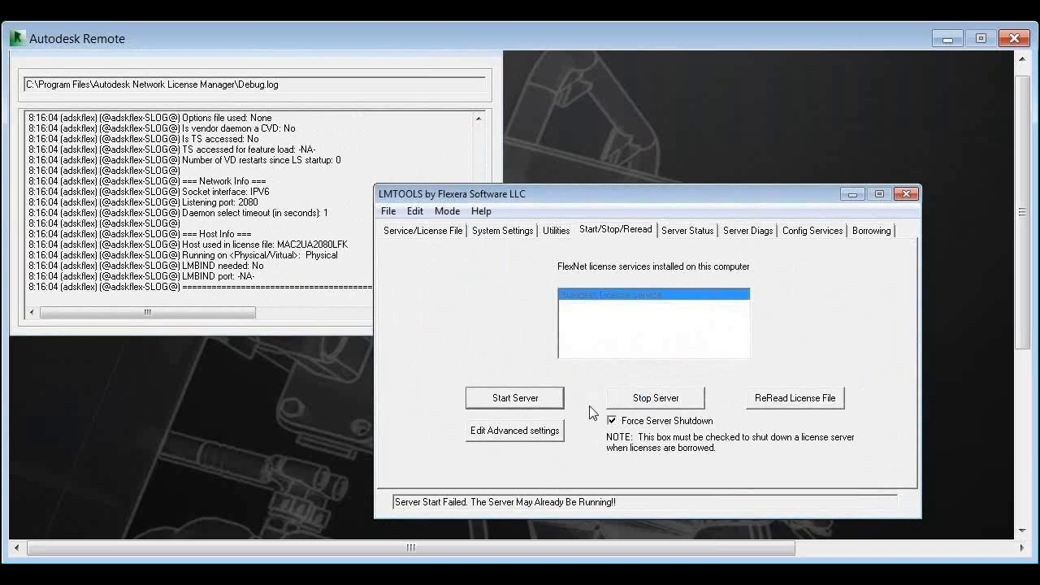
left_click(639, 406)
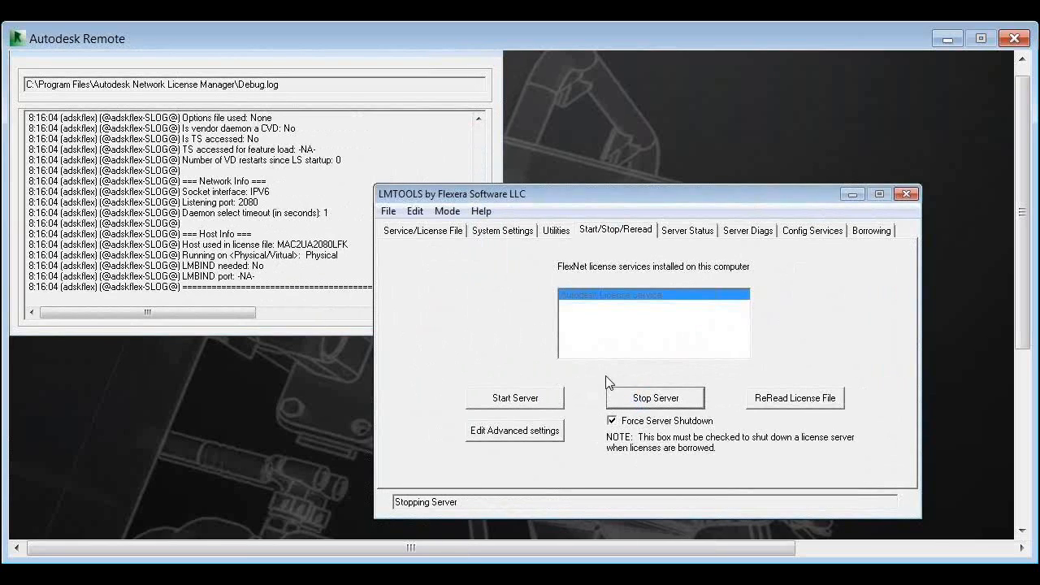
Switch to Windows Task Manager and sort the running processes alphabetically by image name
left_click(1021, 479)
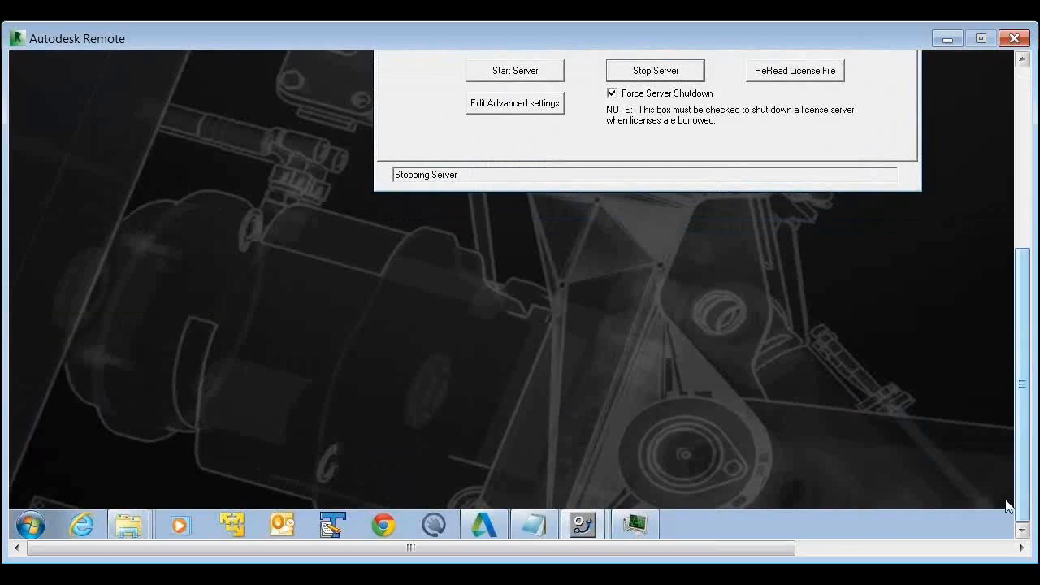
left_click(633, 526)
left_click_drag(1020, 424, 1011, 321)
left_click(789, 155)
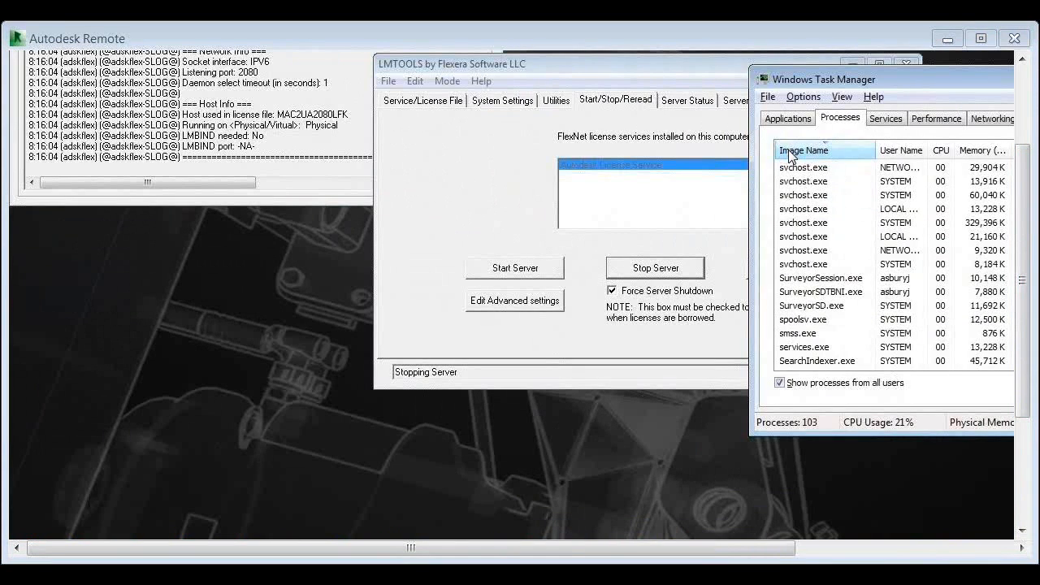
left_click(788, 155)
left_click(788, 155)
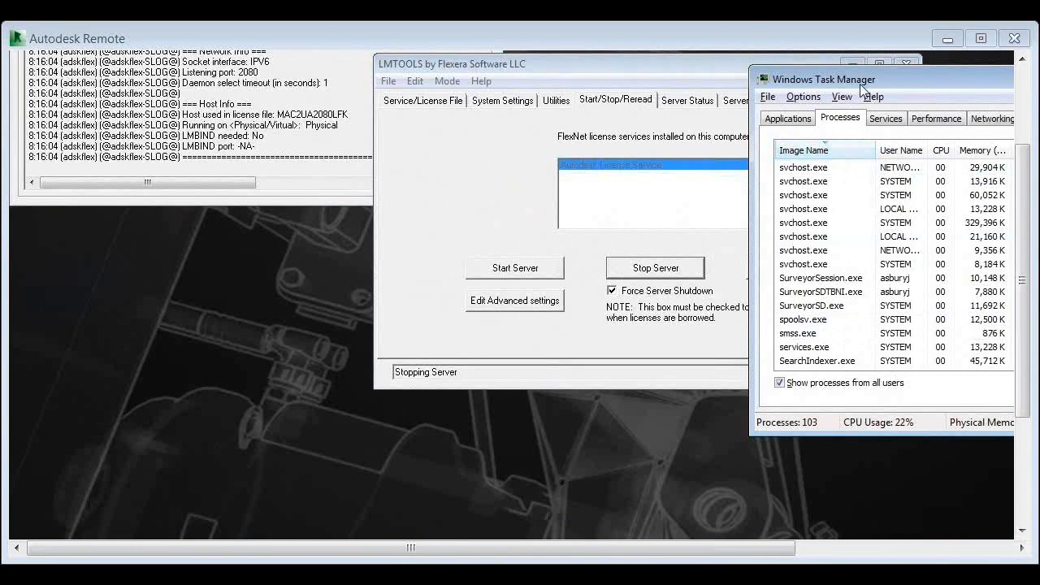
left_click_drag(858, 85, 673, 106)
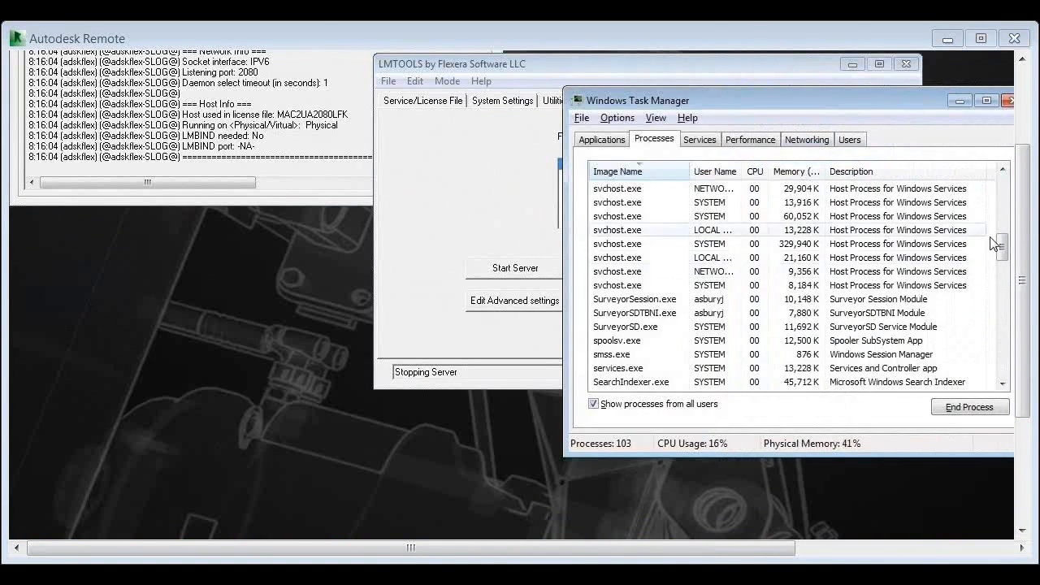
left_click_drag(1003, 237, 1005, 185)
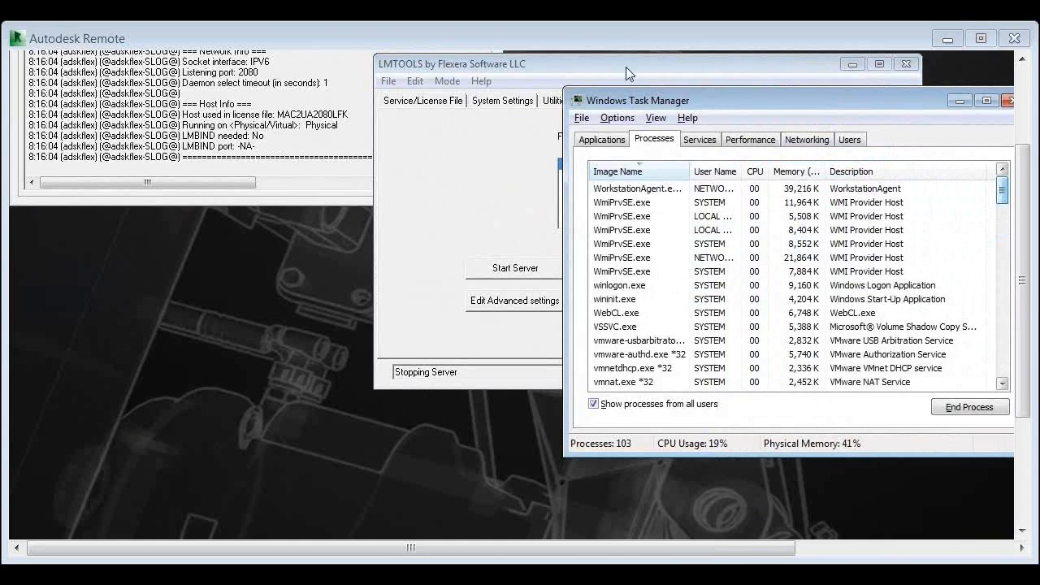
left_click(633, 171)
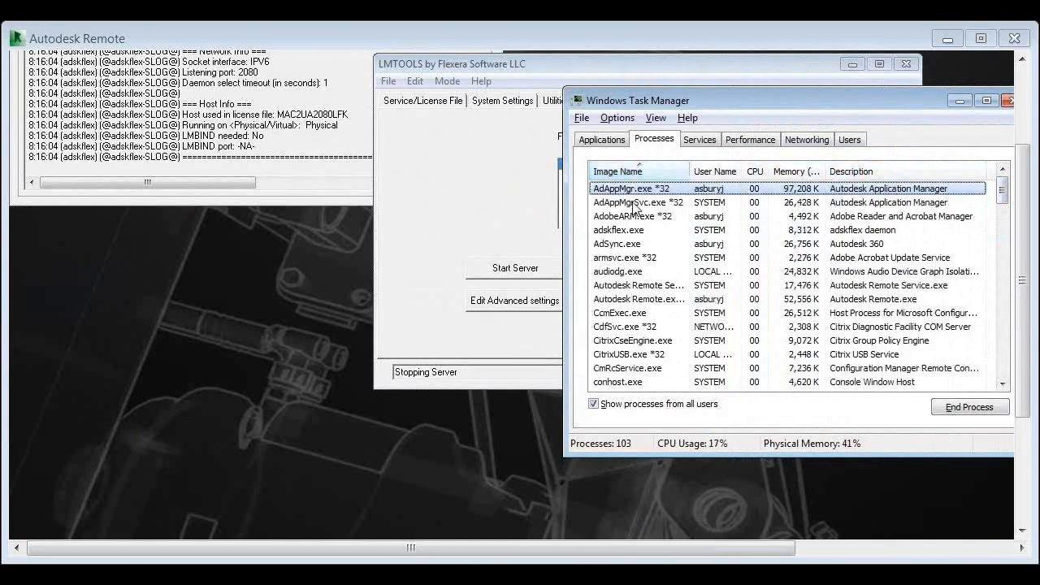
Check the process list for adskflex.exe and lmgrd.exe, and open the list of Windows services
left_click(632, 230)
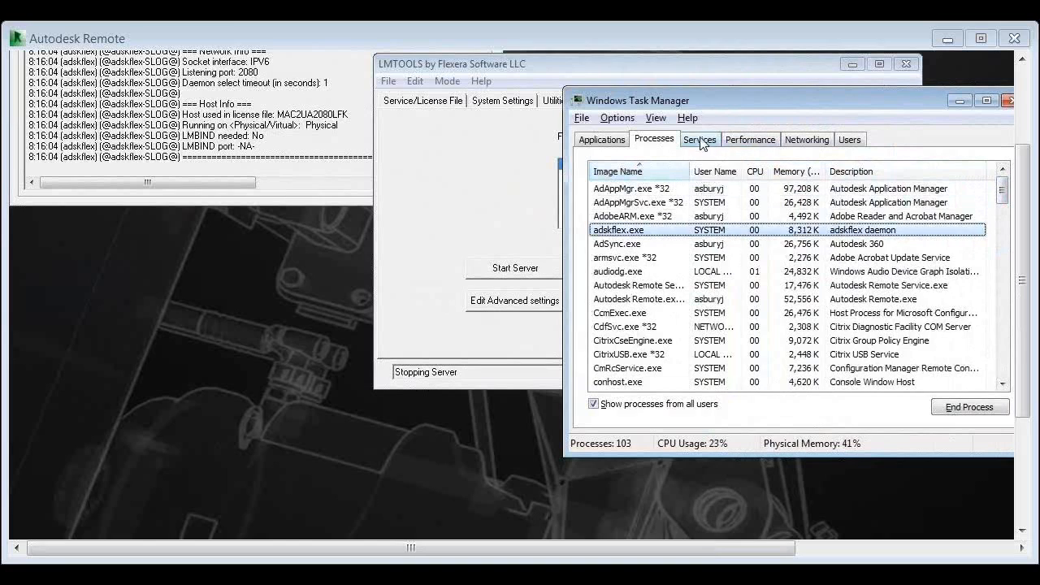
left_click(1005, 232)
left_click(1004, 254)
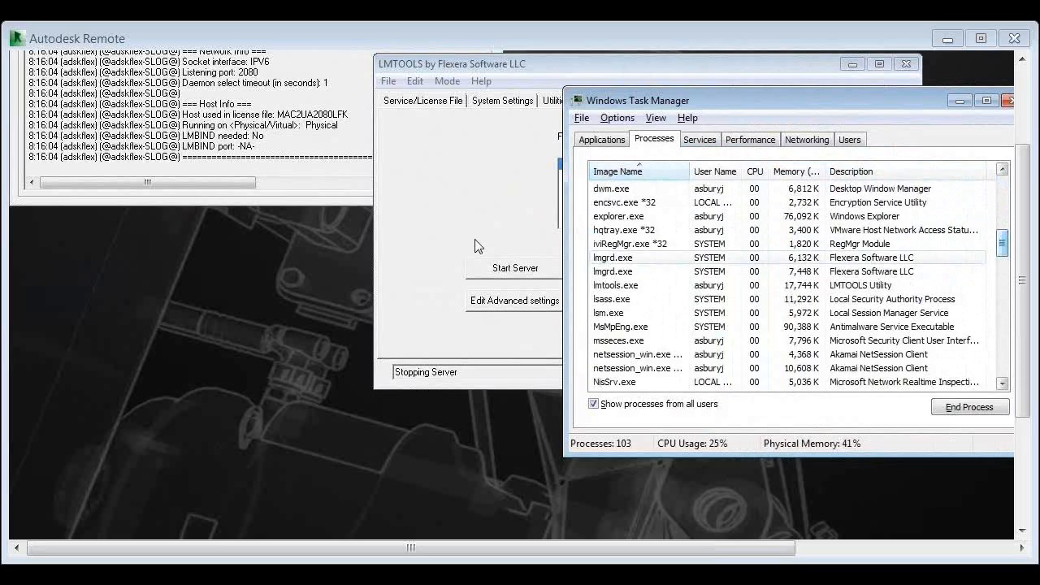
left_click(702, 142)
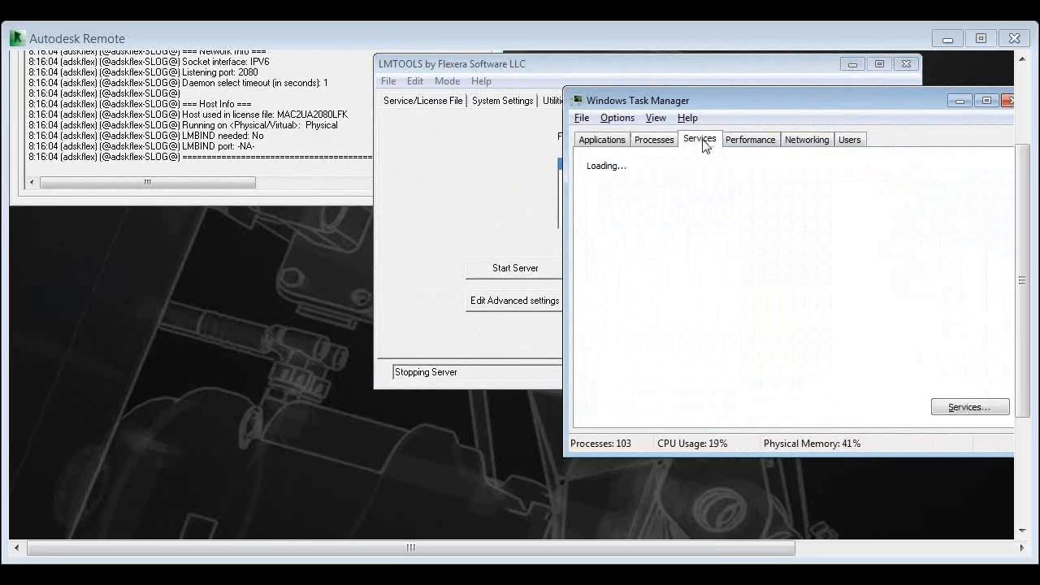
Move the LMTOOLS window clear of Task Manager and sort the services alphabetically by name to locate Autodesk License Service
left_click(464, 190)
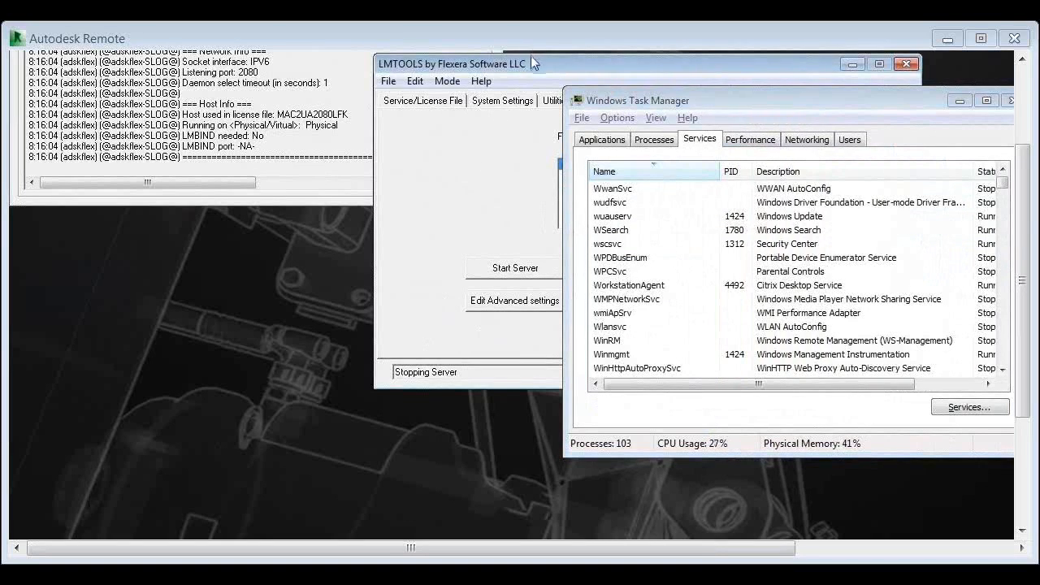
left_click_drag(525, 63, 384, 71)
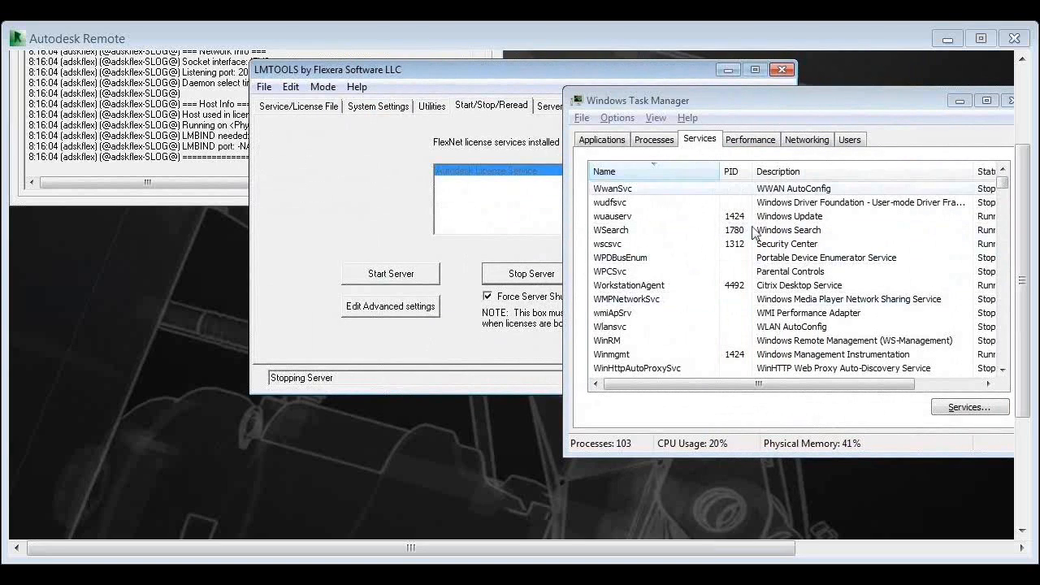
left_click(1005, 191)
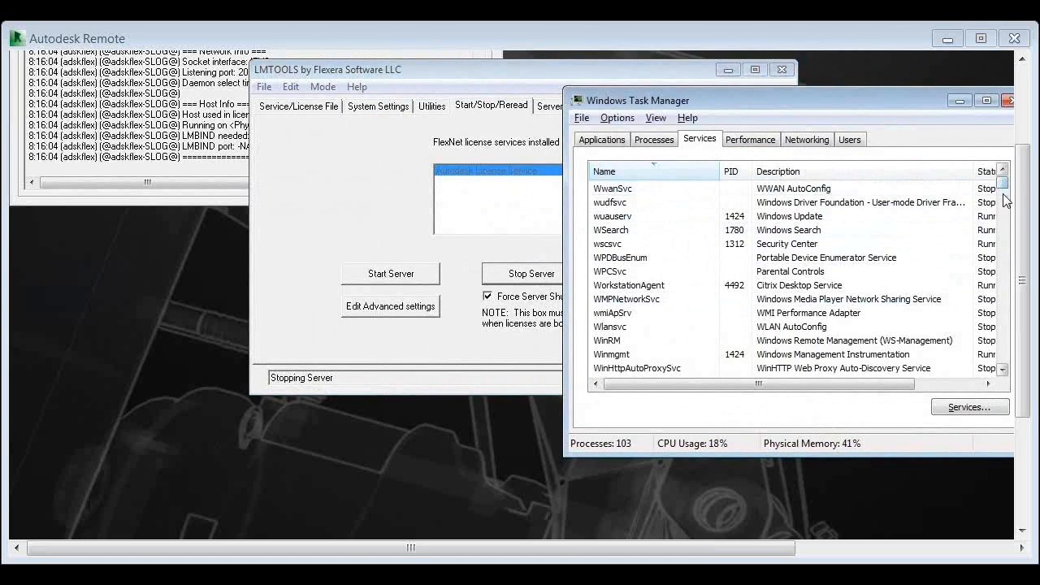
scroll(1005, 199, "down", 4)
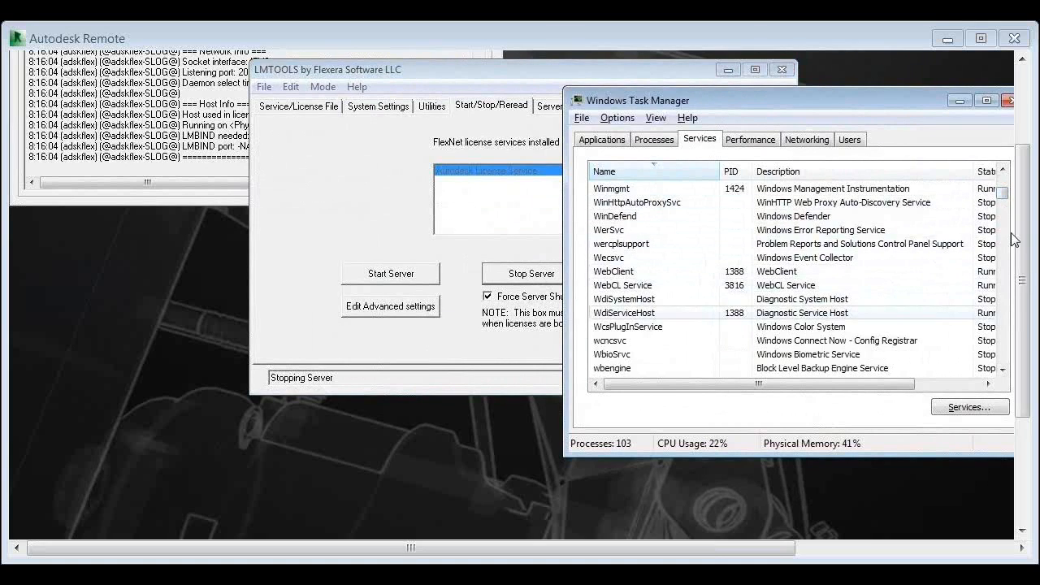
scroll(1007, 237, "down", 5)
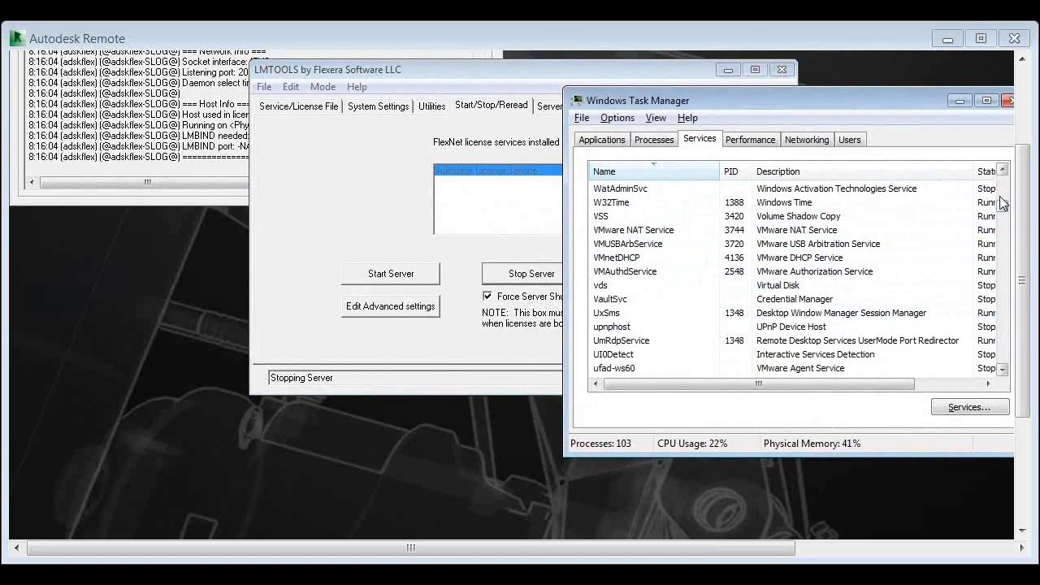
left_click(688, 174)
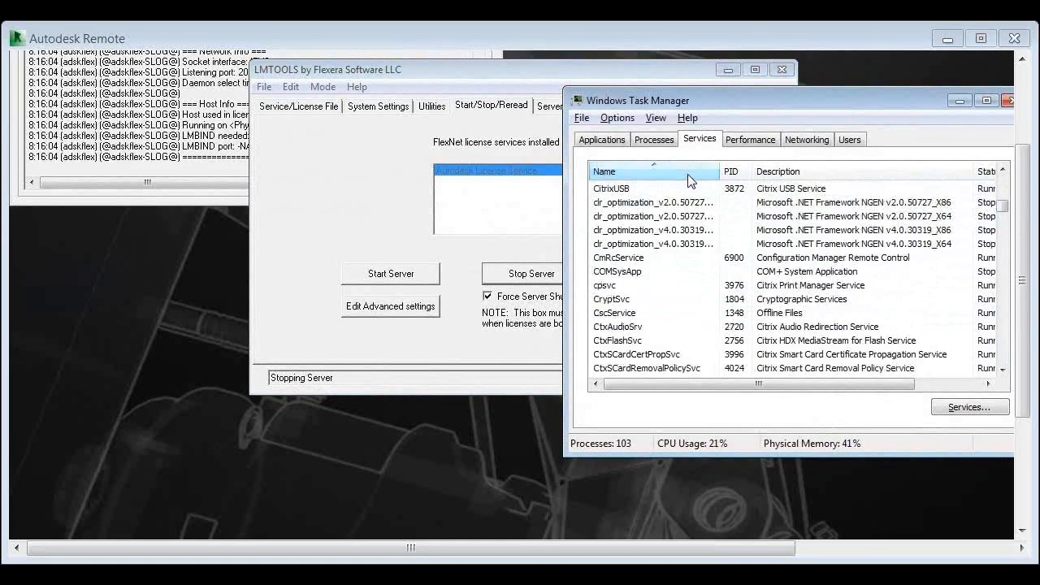
scroll(1001, 167, "up", 8)
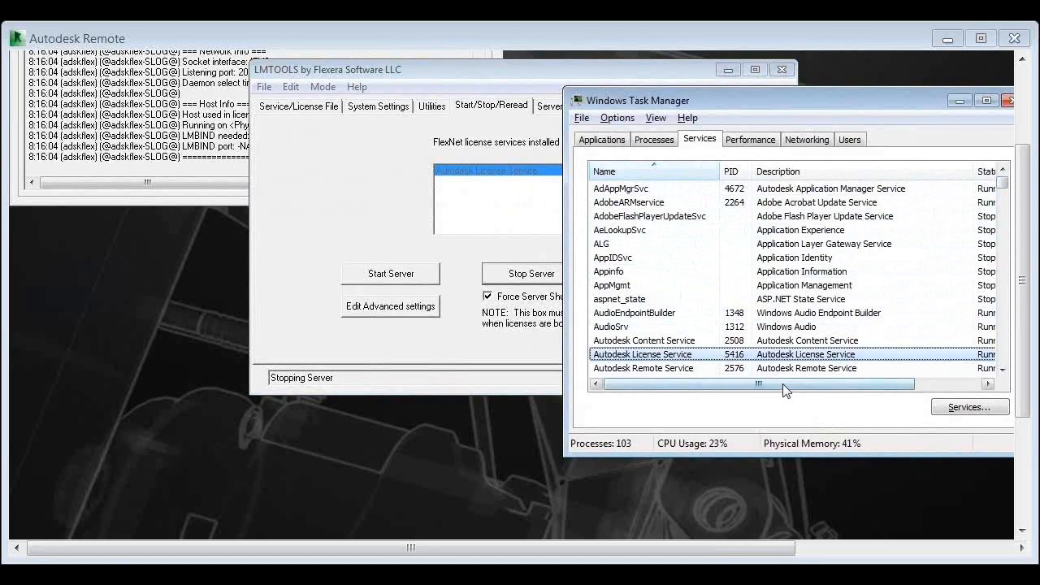
Stop the Autodesk License Service from the Windows services list and check its status
left_click_drag(782, 384, 668, 364)
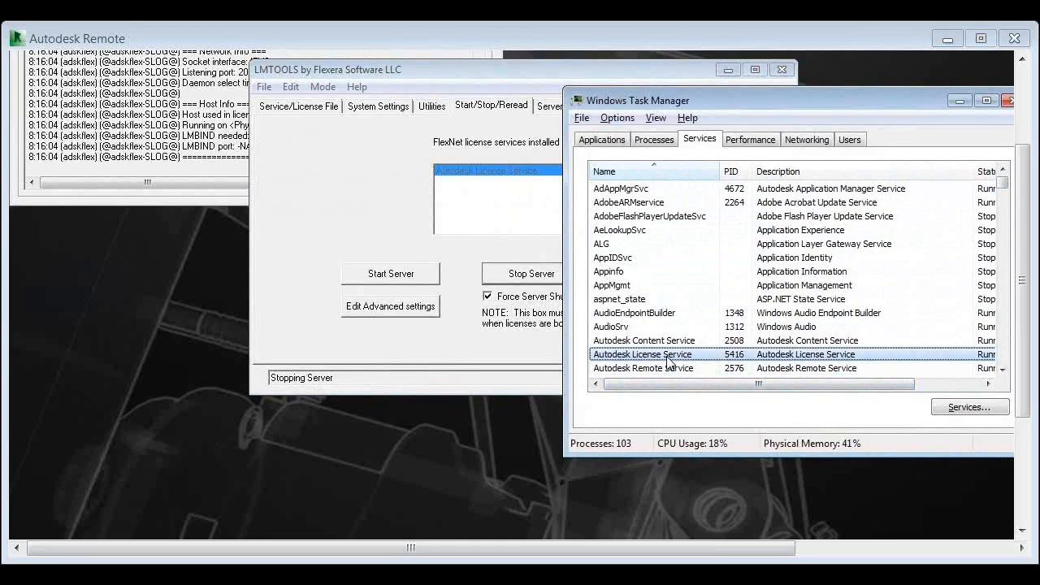
right_click(668, 364)
left_click(694, 388)
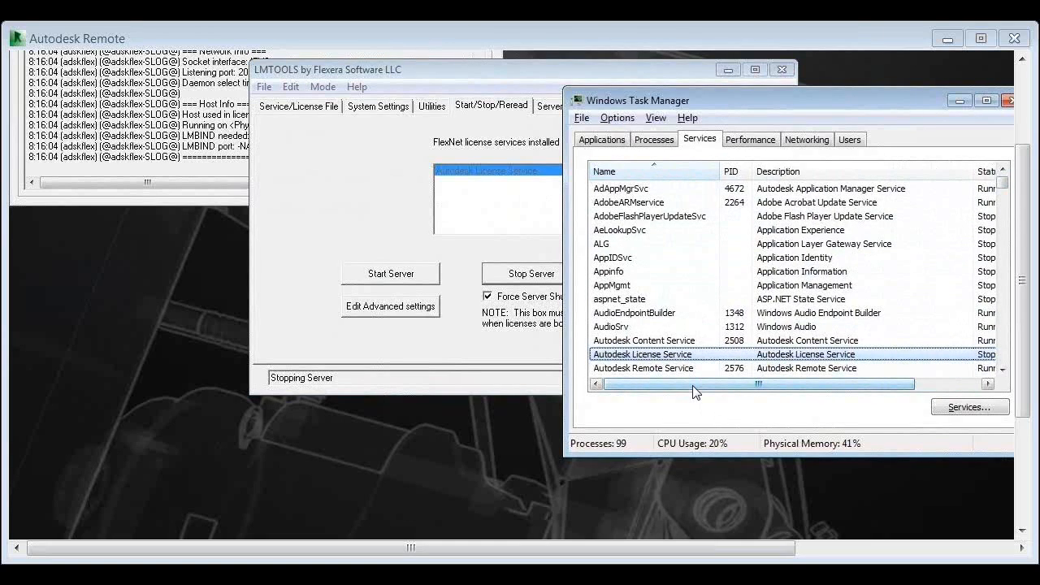
left_click_drag(694, 390, 764, 399)
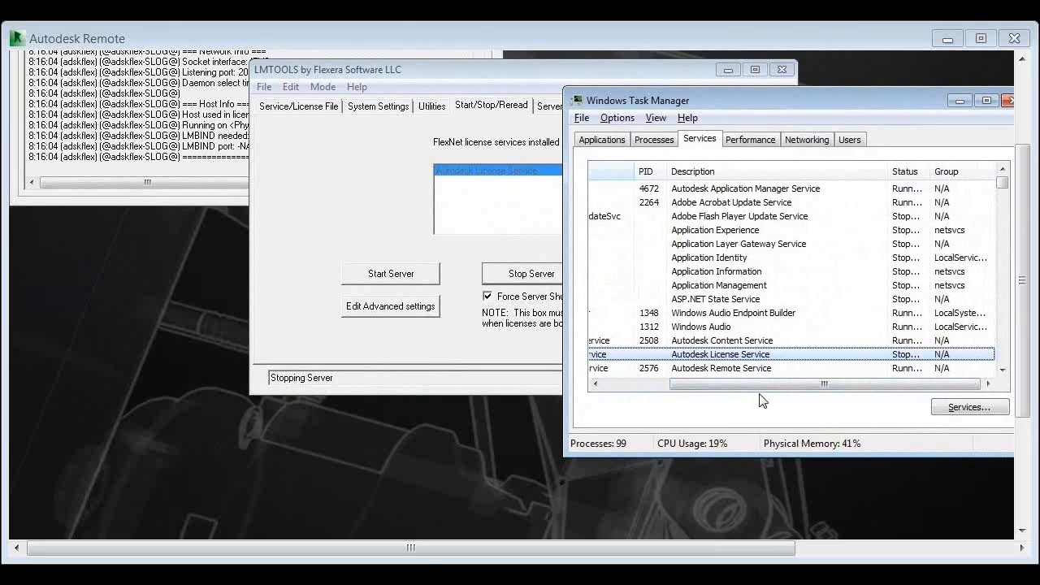
left_click(428, 236)
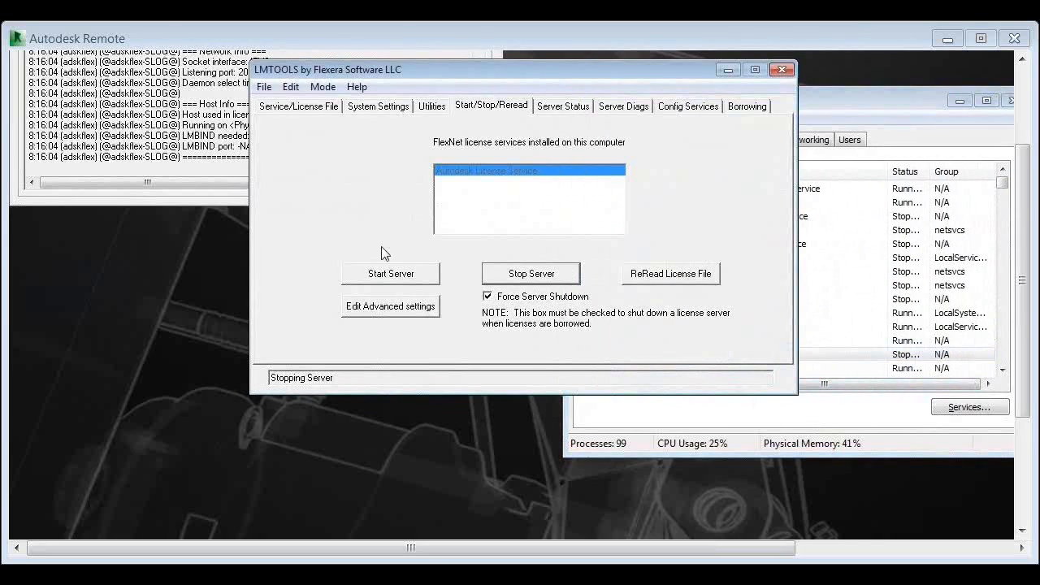
left_click(768, 424)
left_click(729, 355)
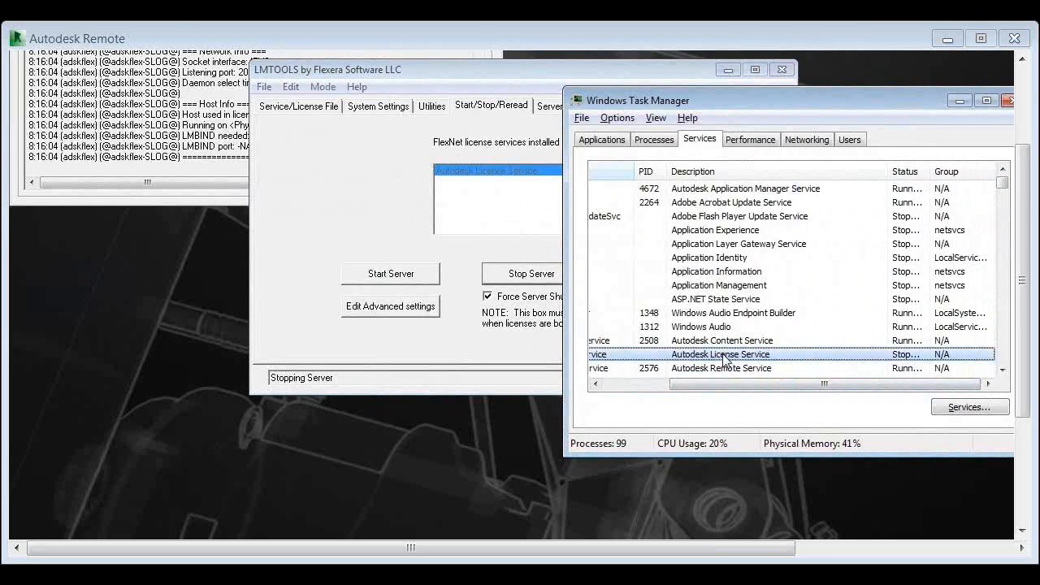
left_click(644, 383)
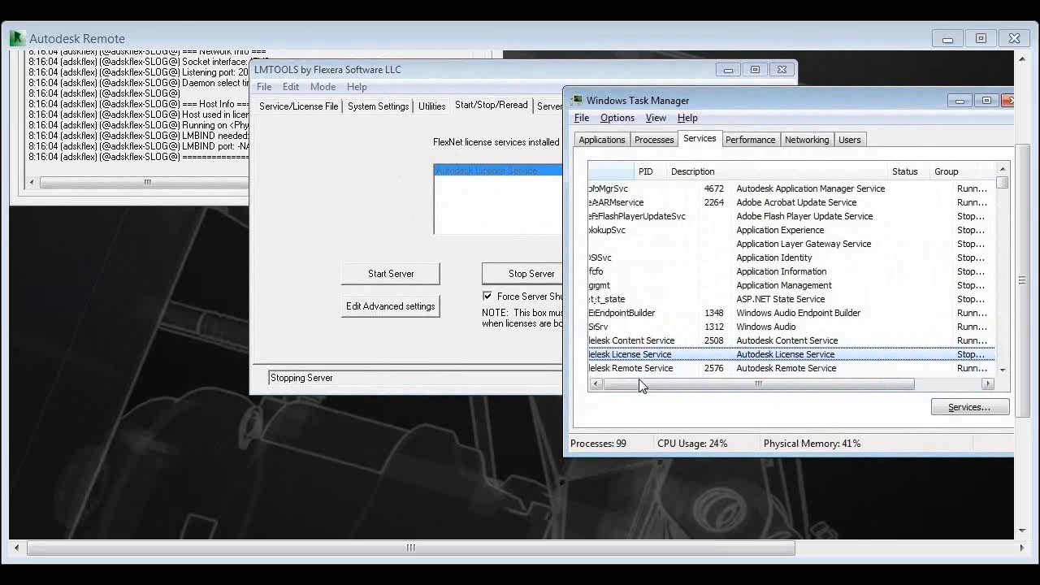
Sort the running processes alphabetically by image name and check them for adskflex.exe and lmgrd.exe, comparing with the services list
left_click(660, 143)
left_click(659, 174)
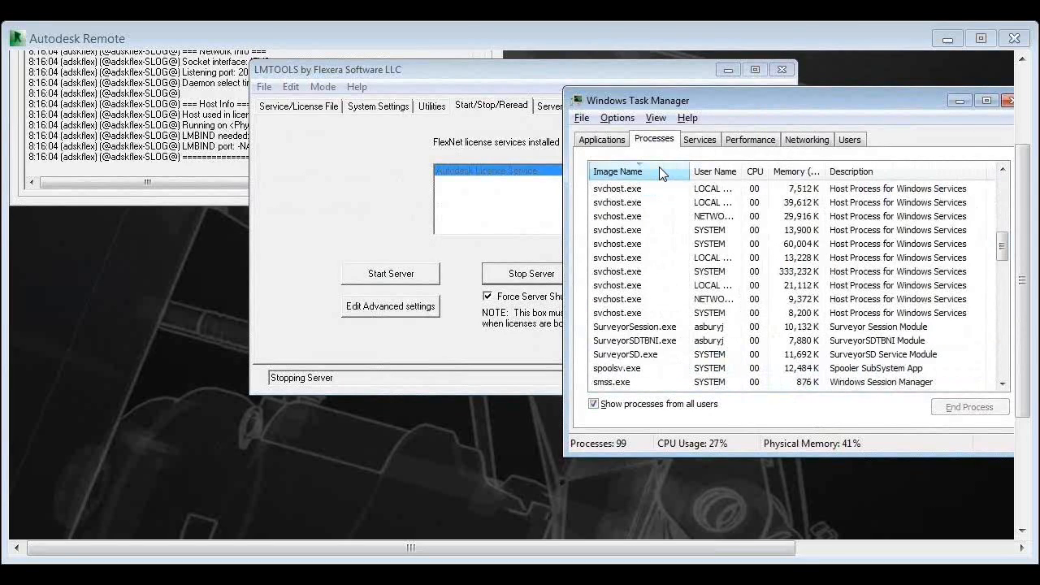
left_click(659, 173)
left_click_drag(1002, 246, 1004, 174)
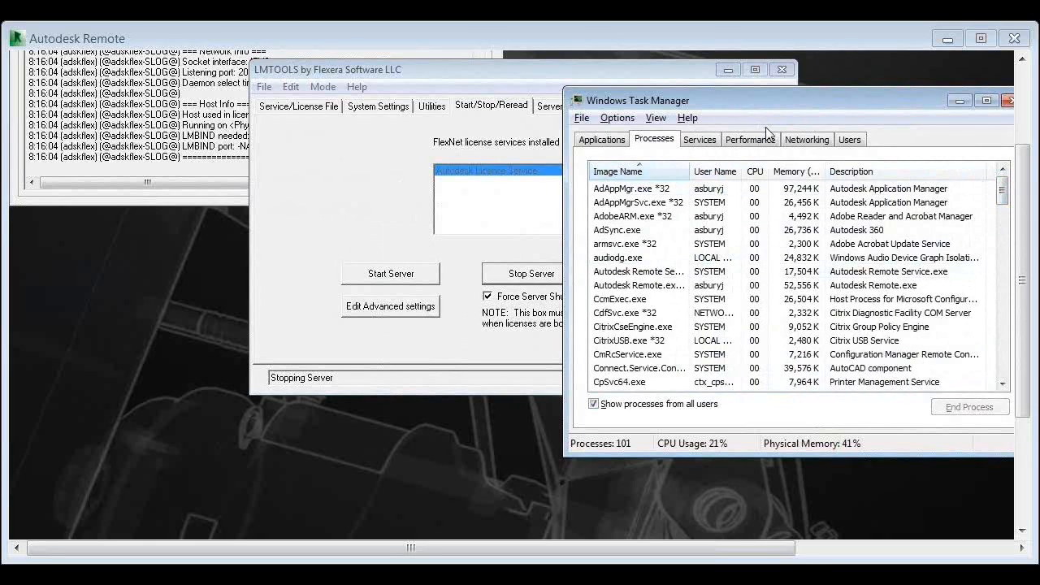
left_click(701, 139)
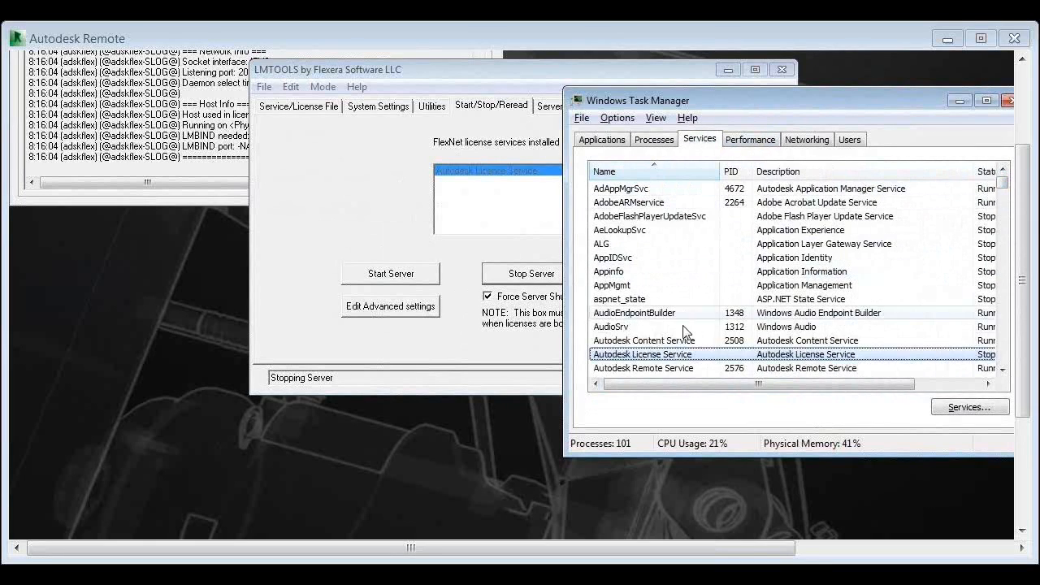
left_click(665, 142)
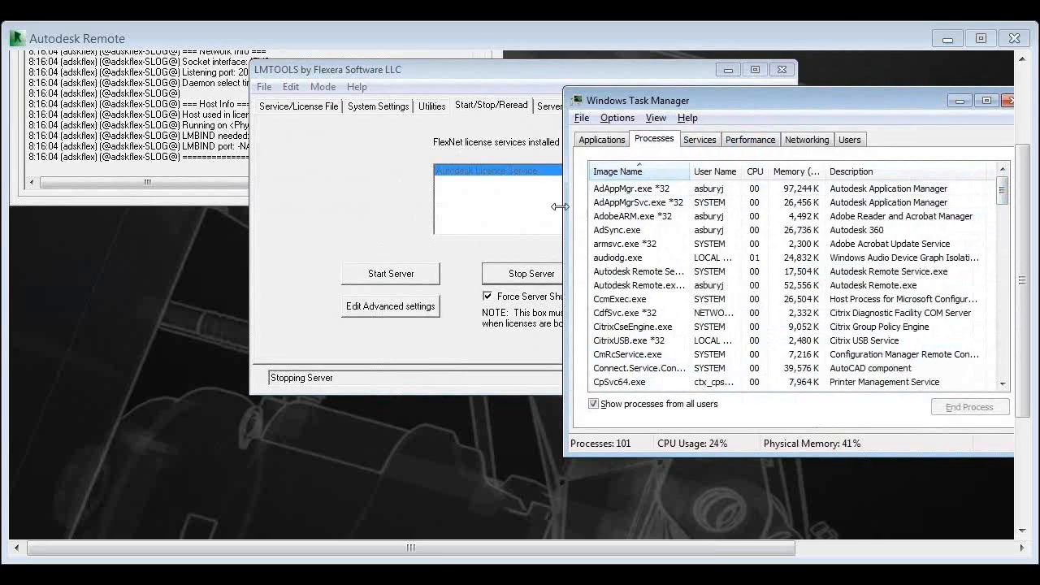
Minimize Task Manager and start the Autodesk license server in LMTOOLS
left_click(512, 257)
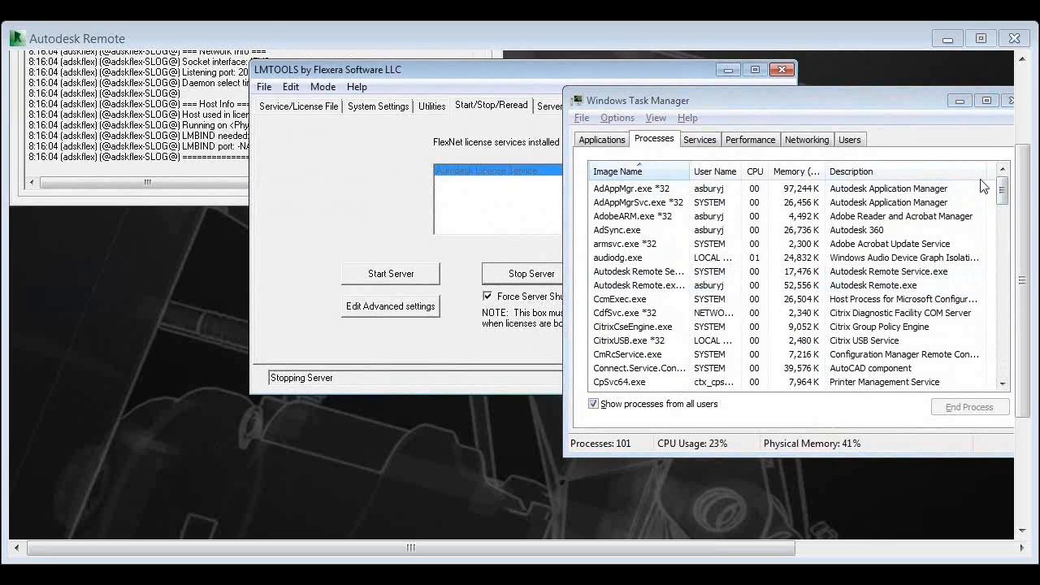
left_click(959, 100)
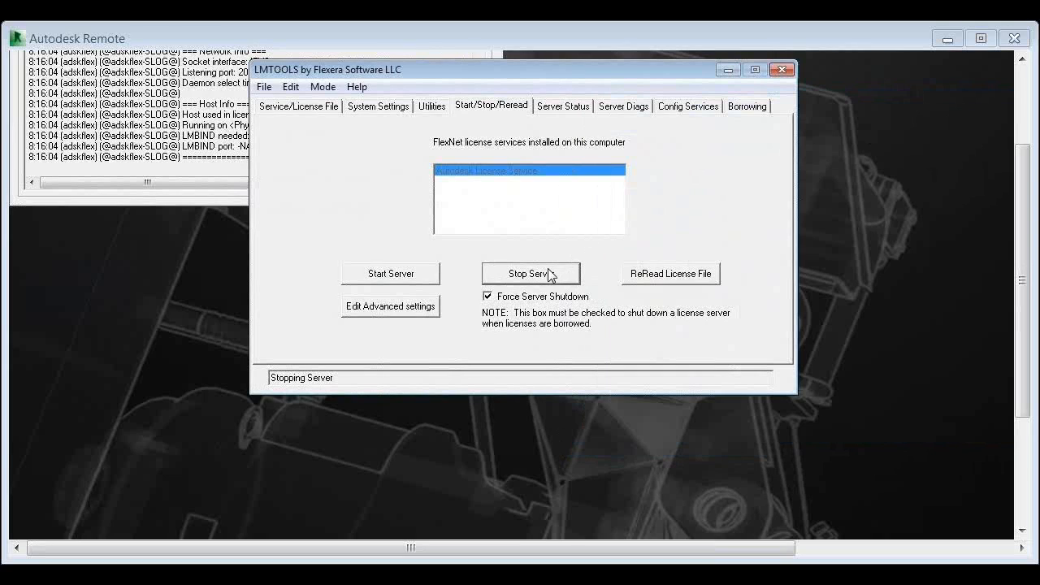
left_click(413, 277)
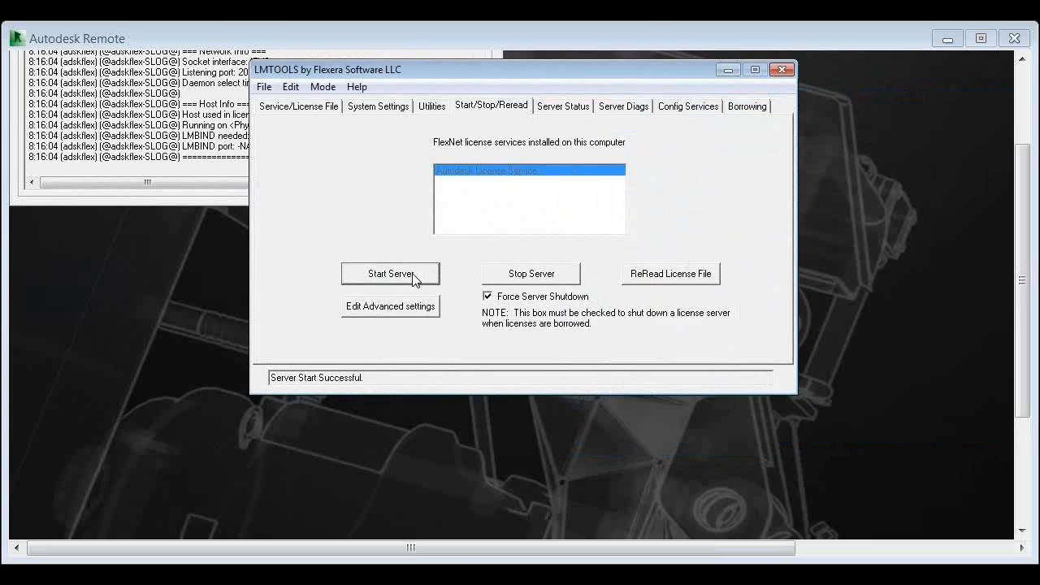
Open the debug log from the service configuration, examine the lmgrd startup and license file entries, and close the log
left_click(699, 109)
left_click(731, 265)
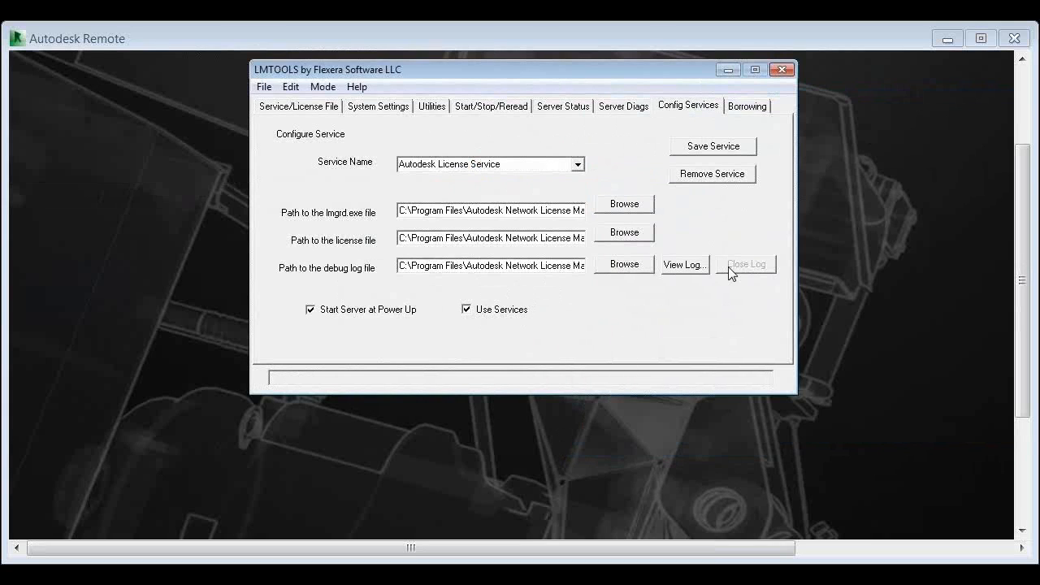
left_click(695, 267)
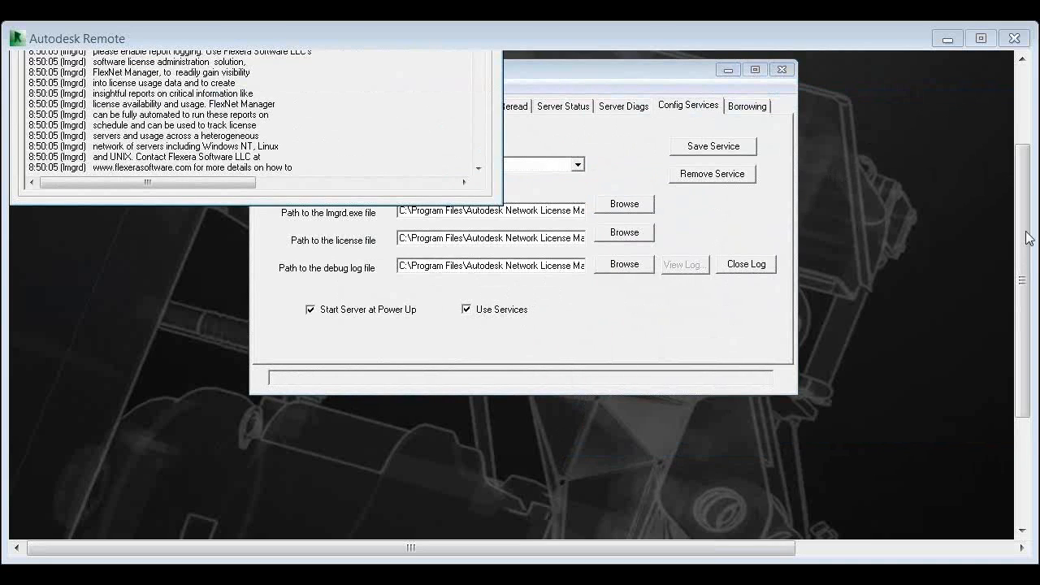
left_click_drag(1021, 303, 1020, 301)
scroll(991, 175, "up", 5)
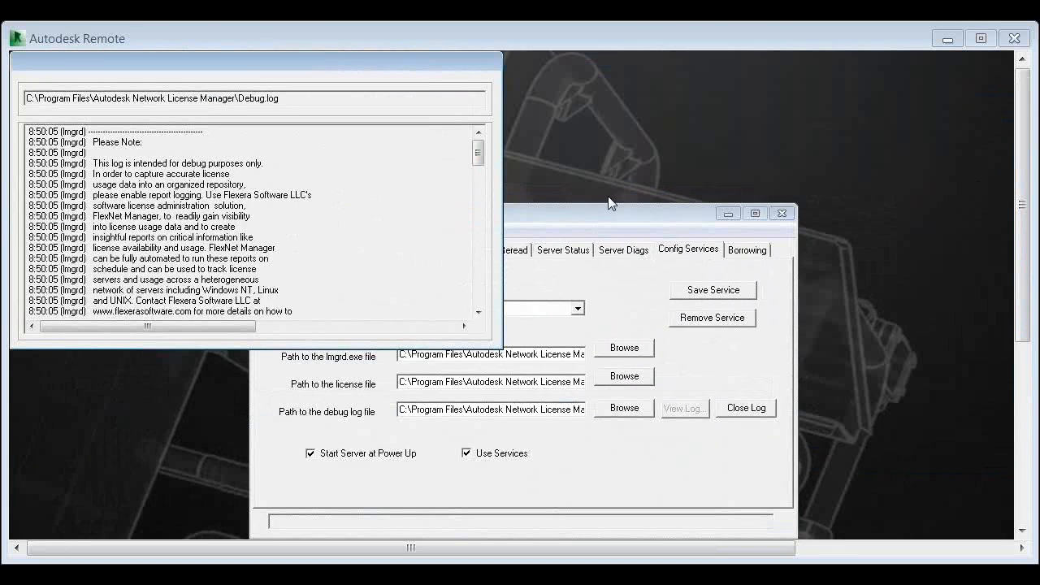
left_click(479, 177)
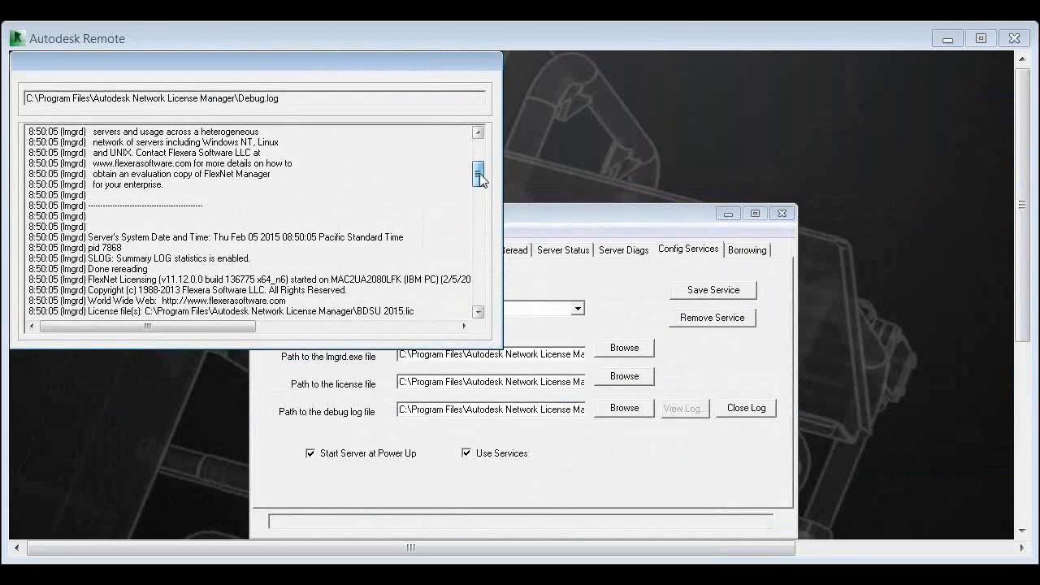
left_click_drag(479, 179, 479, 194)
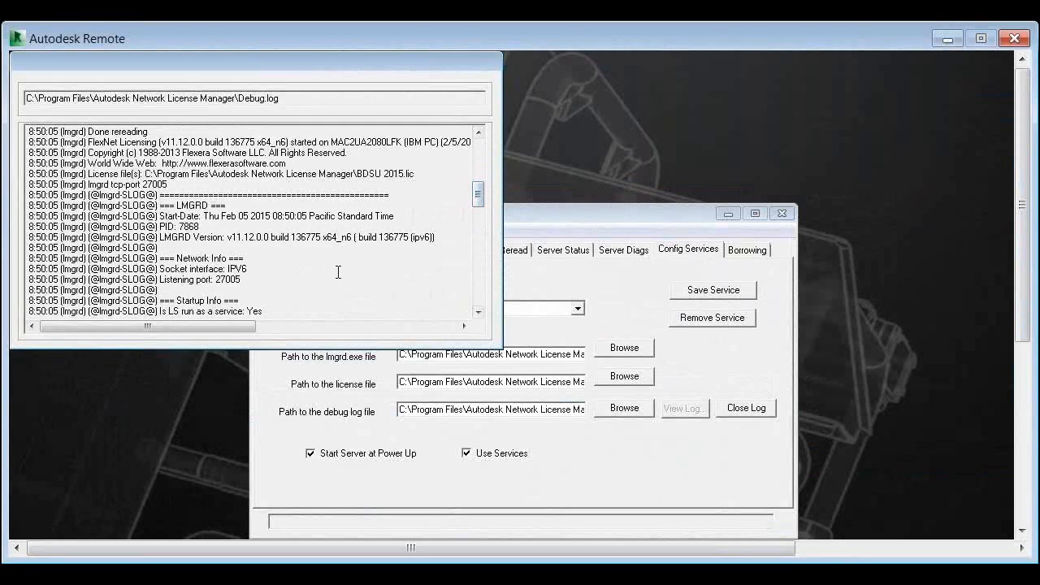
left_click_drag(168, 183, 143, 179)
left_click(755, 413)
Compare the license file path in the service configuration with the license file reported on the server start/stop page
left_click(524, 252)
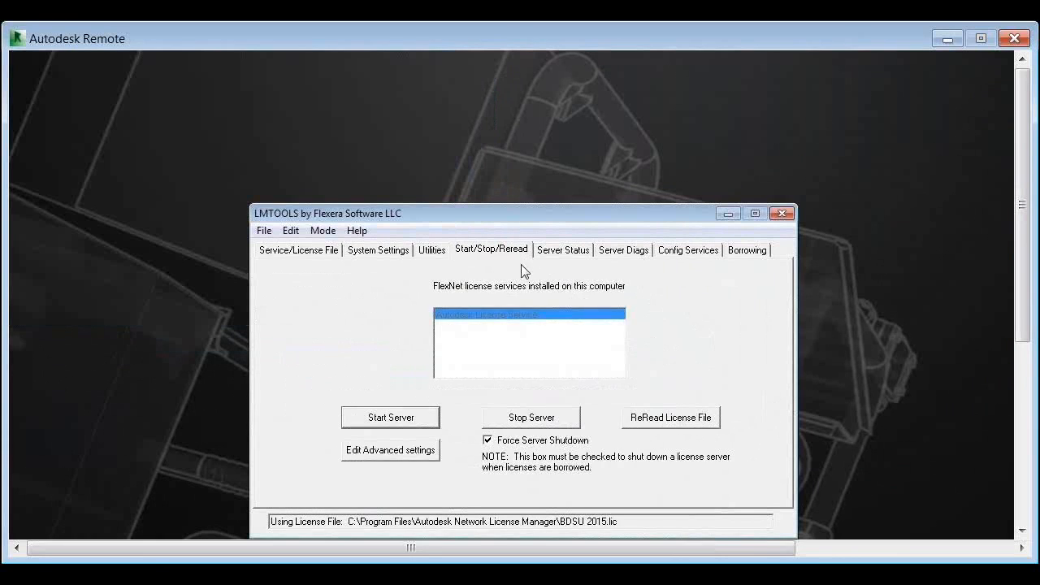
left_click(688, 252)
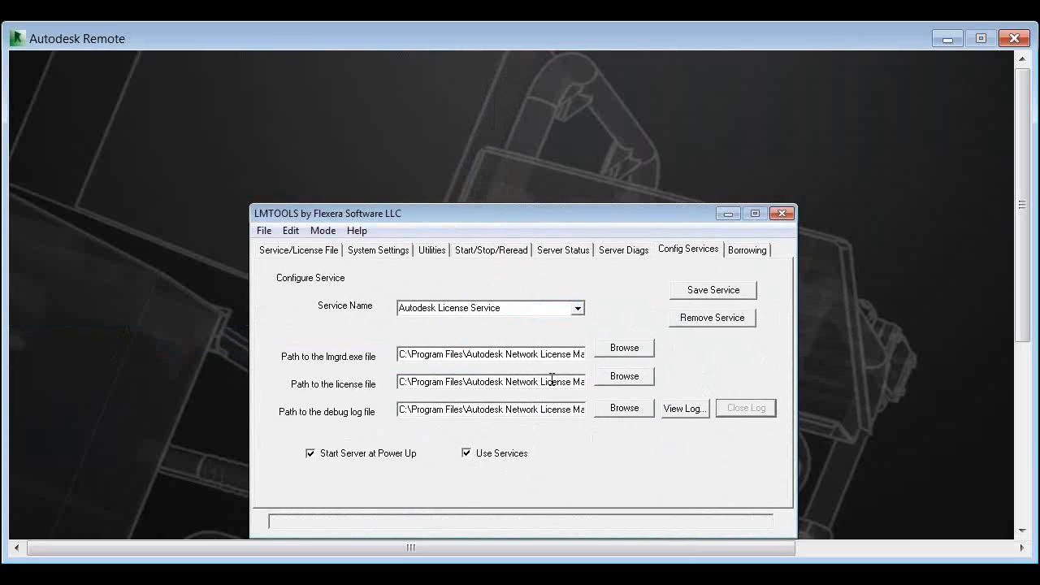
left_click(513, 254)
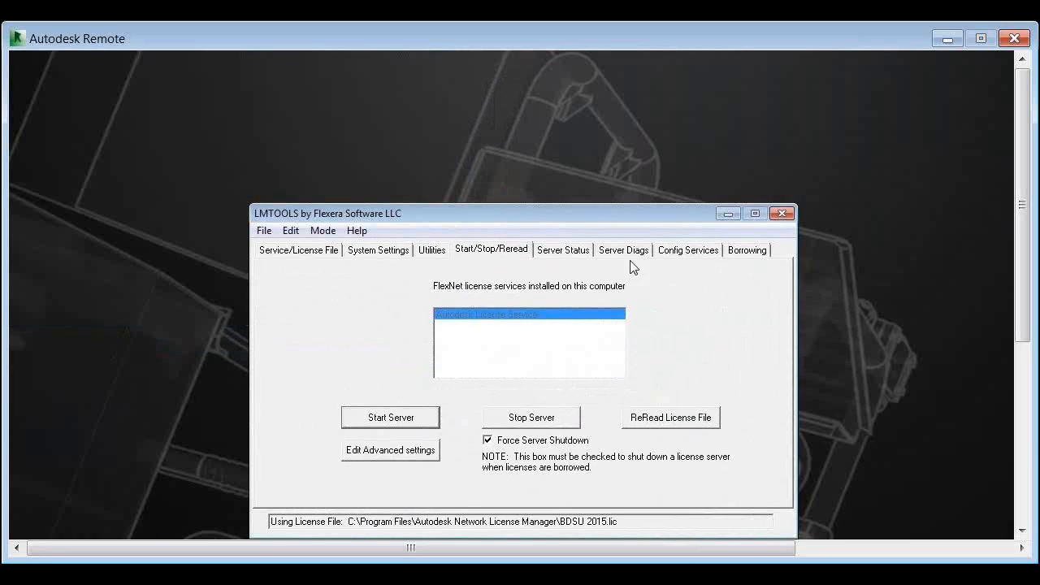
left_click(687, 258)
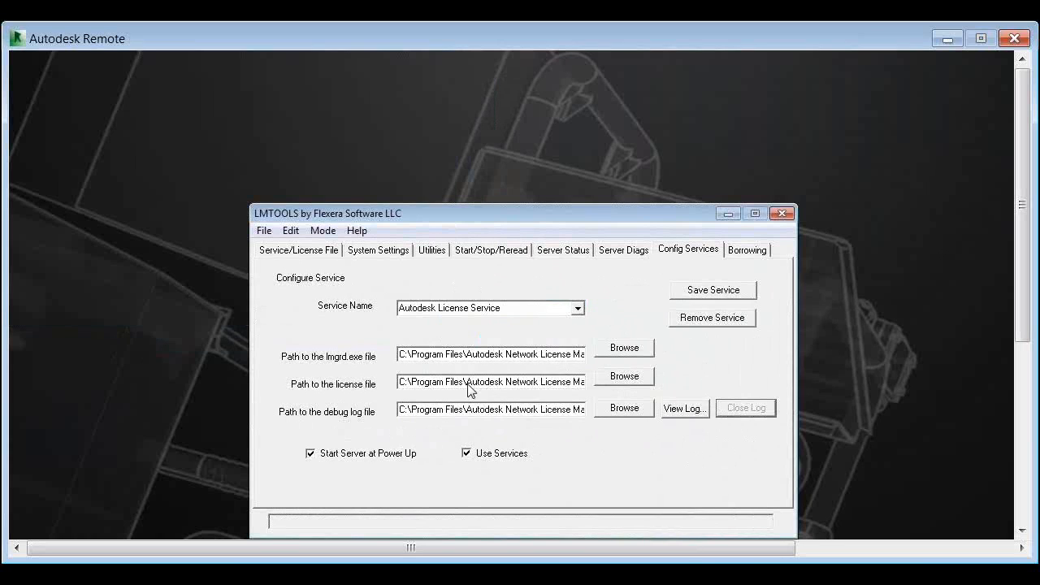
left_click_drag(400, 381, 631, 395)
left_click(512, 255)
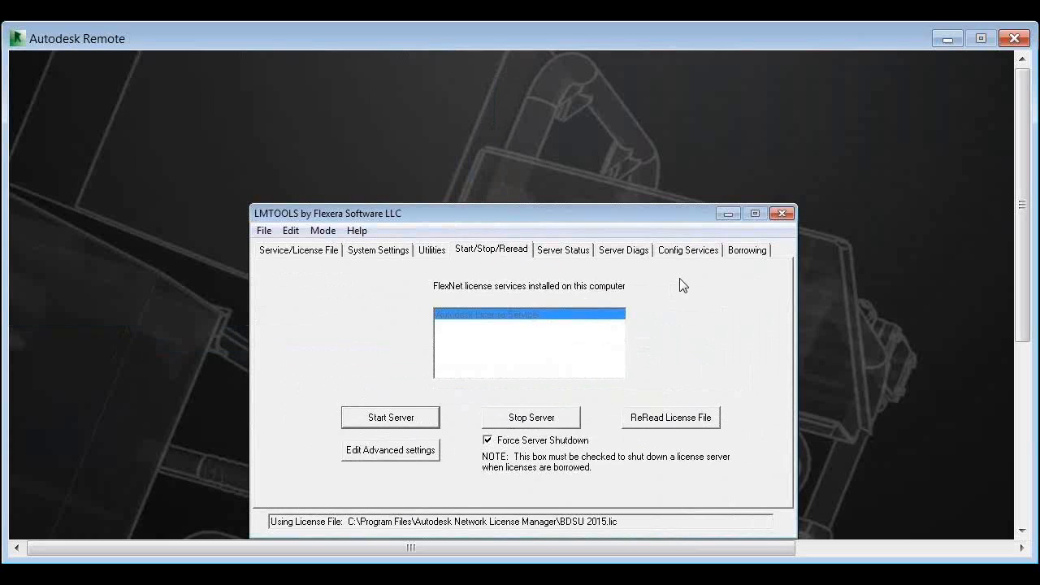
left_click(697, 254)
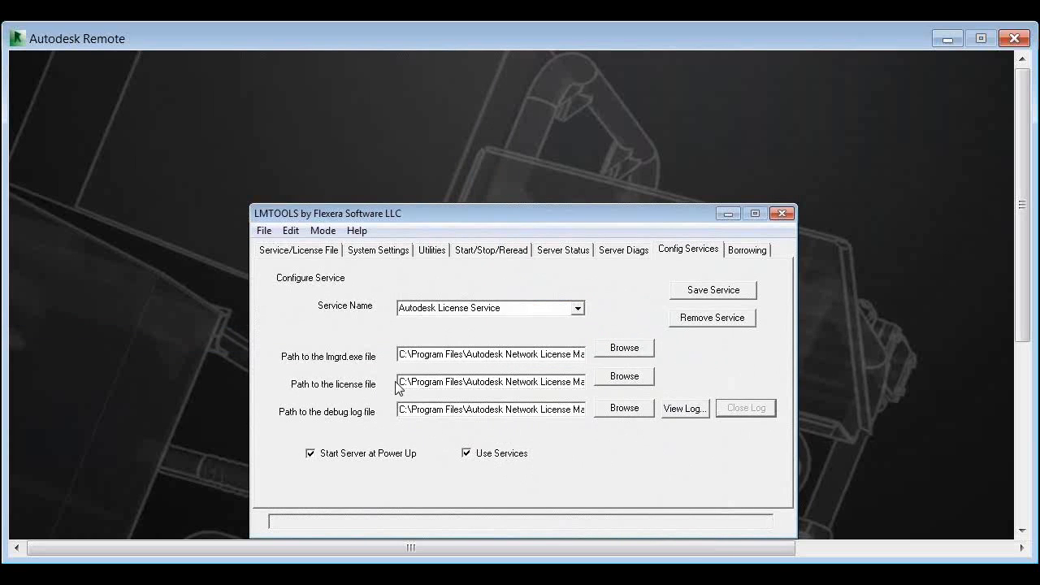
left_click_drag(399, 382, 619, 391)
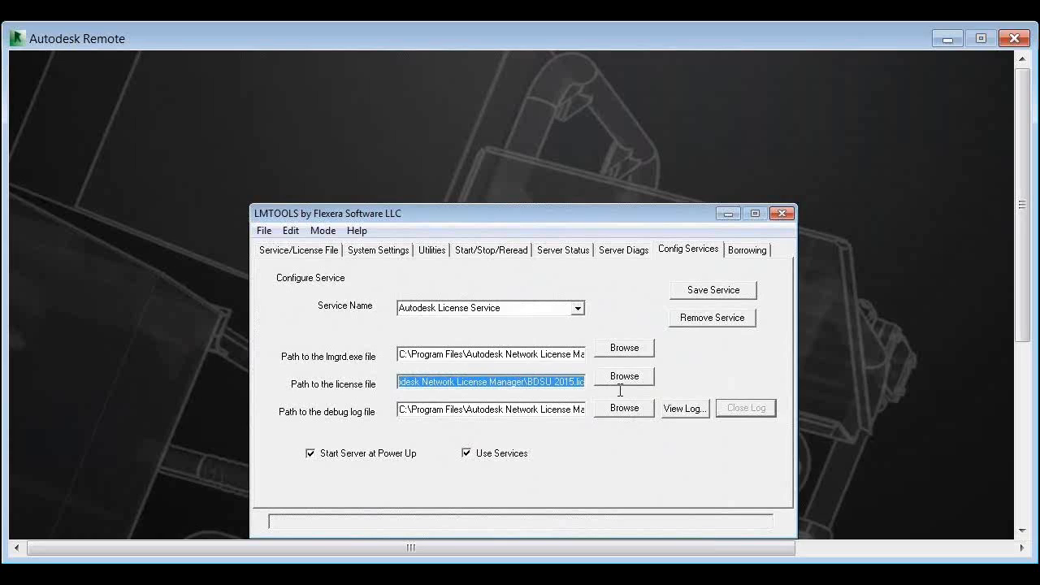
left_click(530, 385)
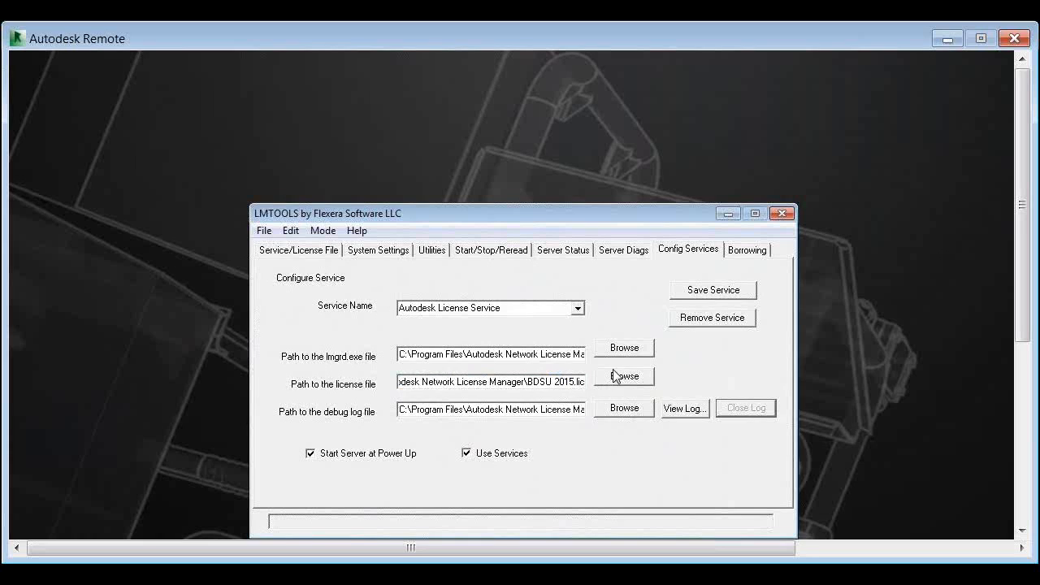
left_click(496, 249)
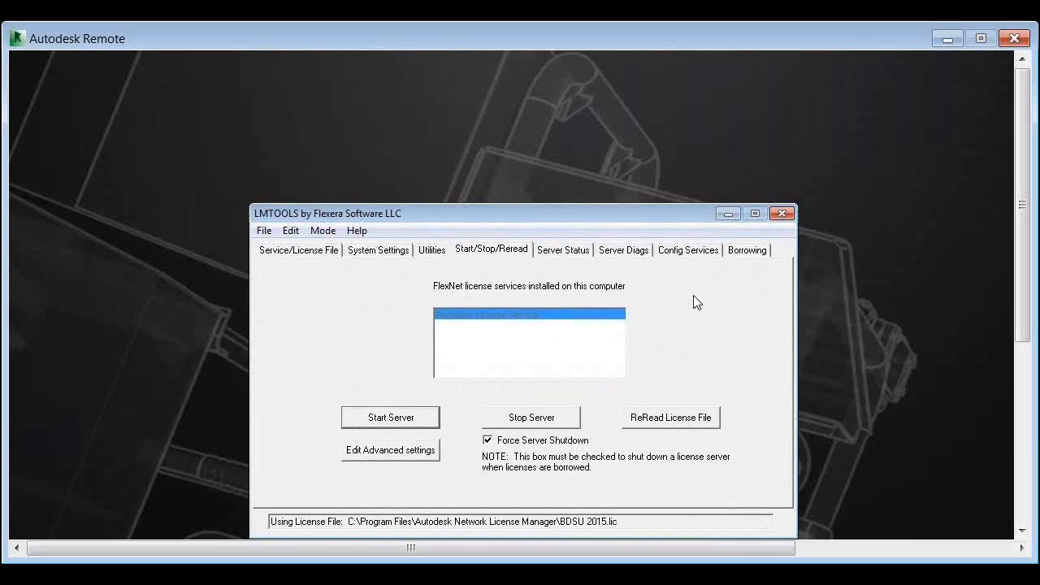
left_click(698, 252)
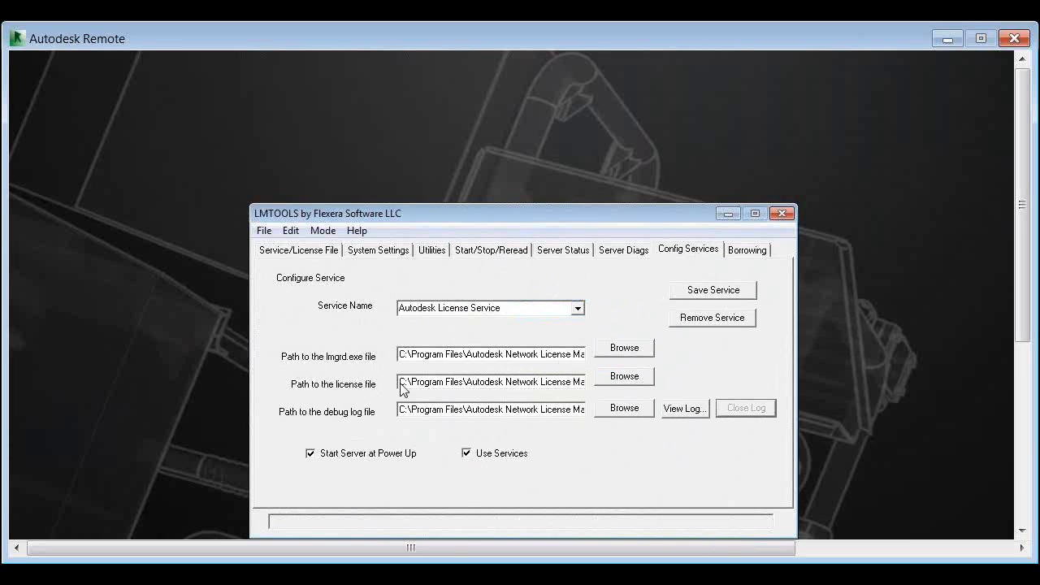
Examine the license file path in the service configuration, highlighting its folder and the BDSU 2015.lic file name
left_click_drag(401, 382, 612, 410)
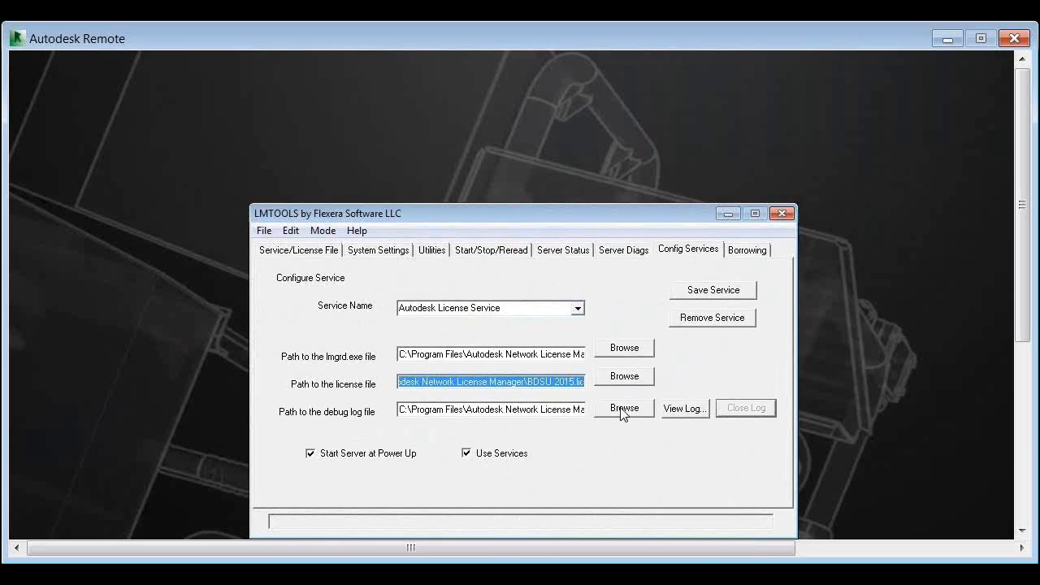
left_click(532, 386)
left_click_drag(530, 383, 609, 382)
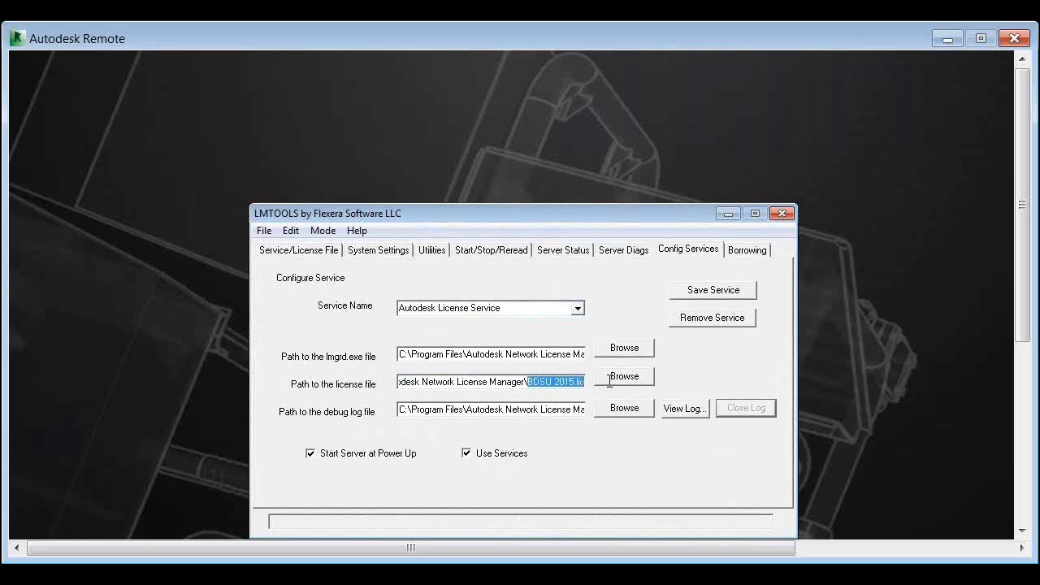
left_click(478, 382)
left_click_drag(528, 382, 459, 381)
left_click_drag(610, 461, 660, 470)
Open the debug log and examine the lmgrd startup, license file, network and vendor daemon start entries
left_click(685, 409)
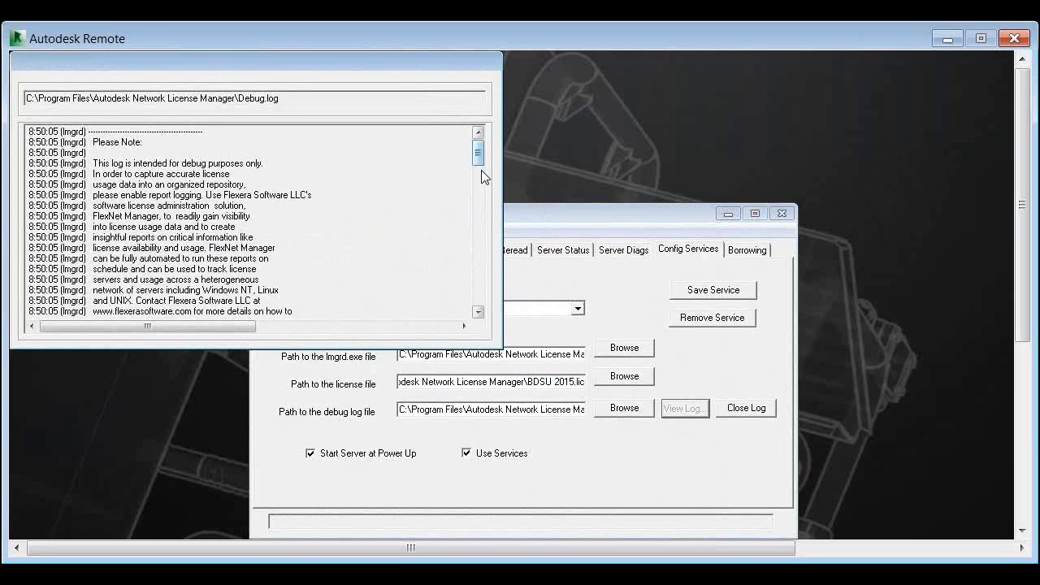
scroll(482, 173, "down", 3)
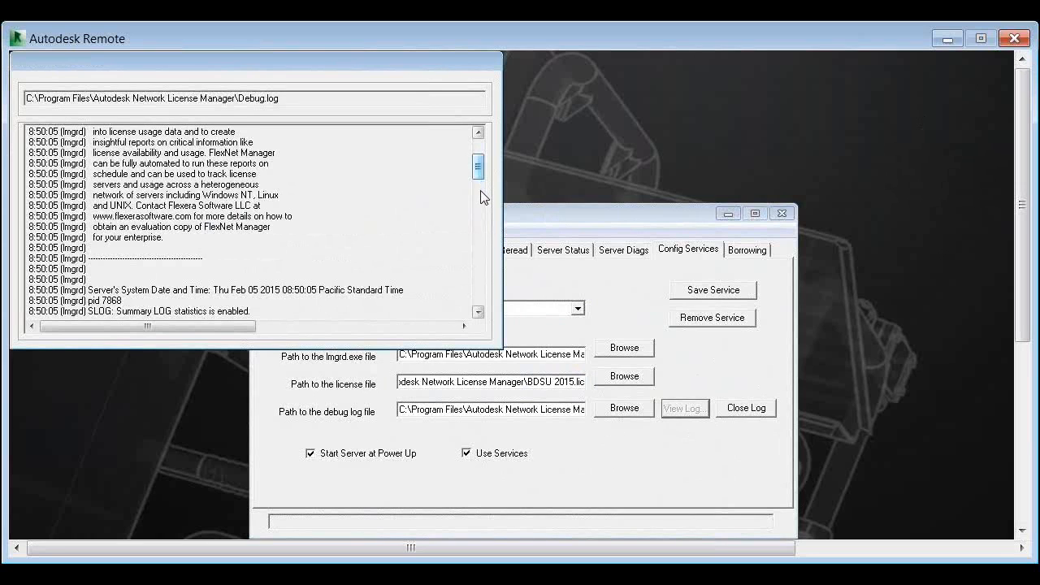
scroll(481, 193, "down", 3)
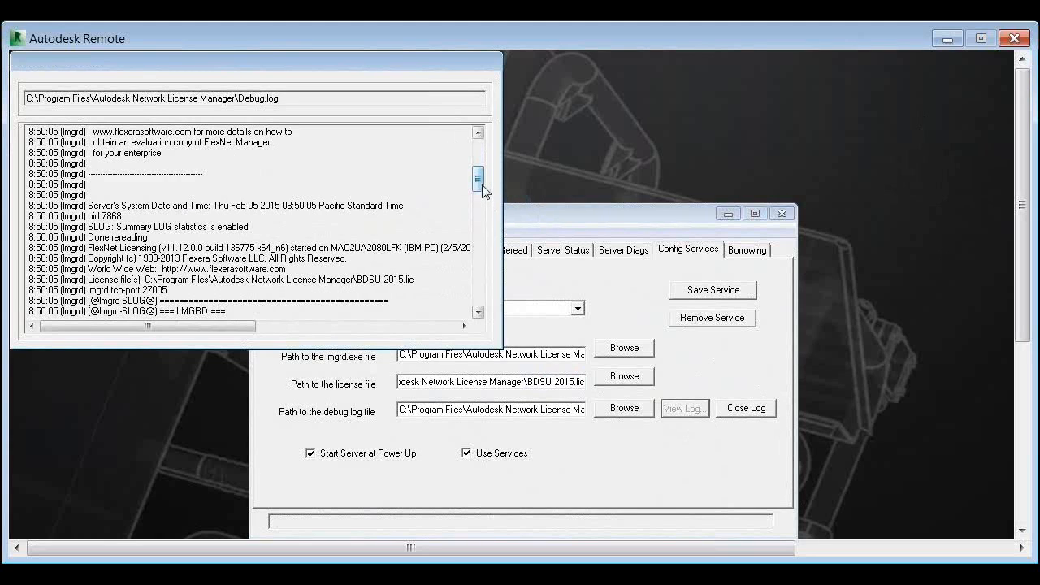
scroll(481, 195, "down", 3)
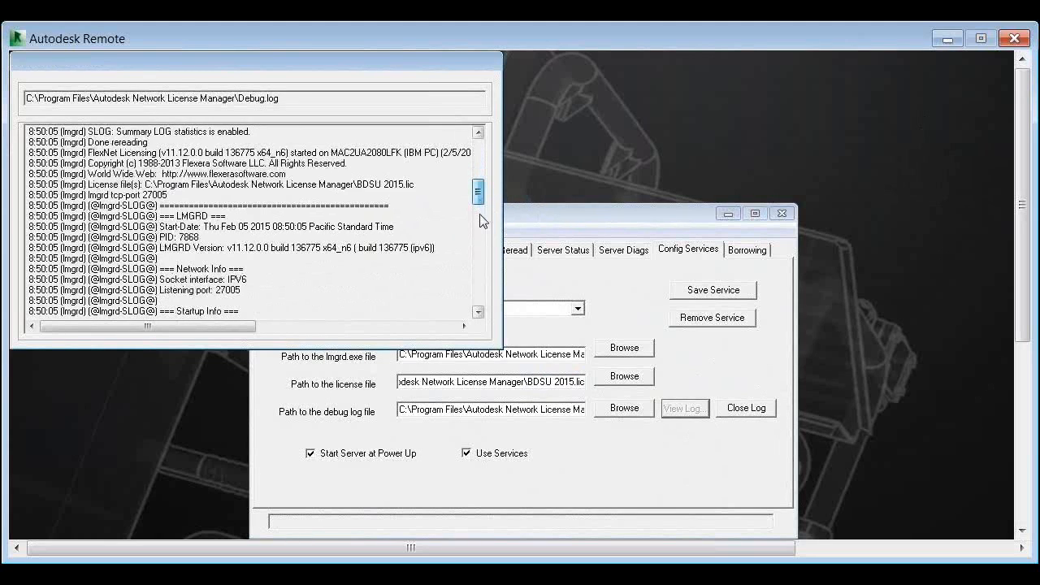
scroll(480, 212, "down", 4)
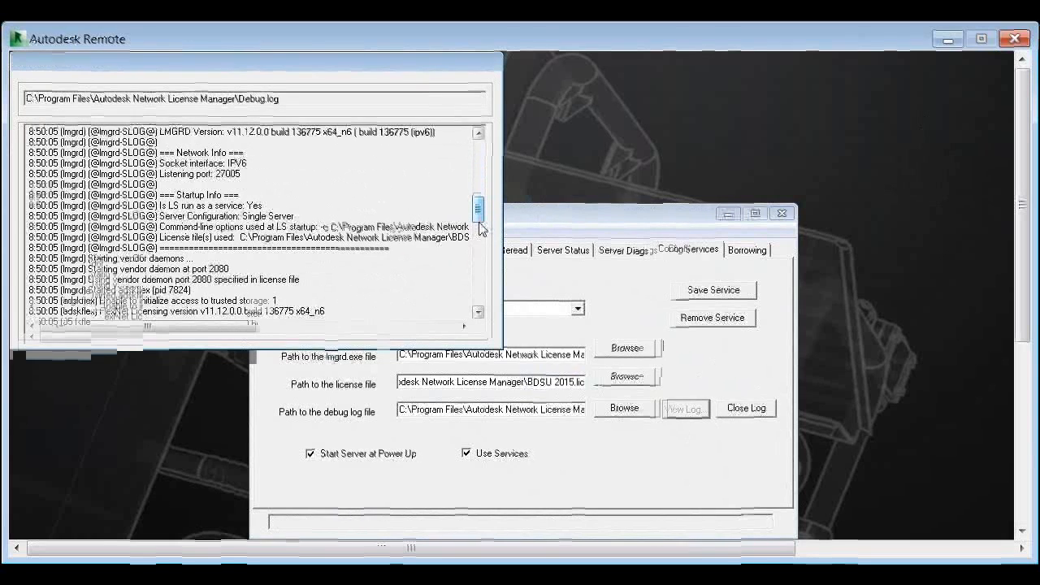
scroll(479, 226, "down", 2)
scroll(480, 241, "down", 1)
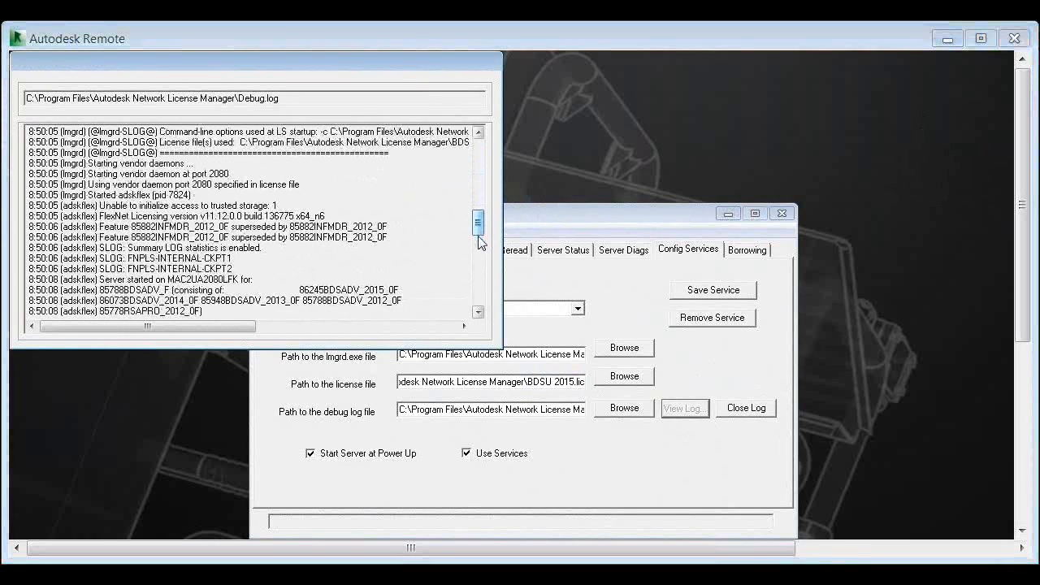
Examine the adskflex feature list and vendor daemon summary down to the log's end, return to the lmgrd entries, and close the log
scroll(479, 249, "down", 1)
left_click(478, 246)
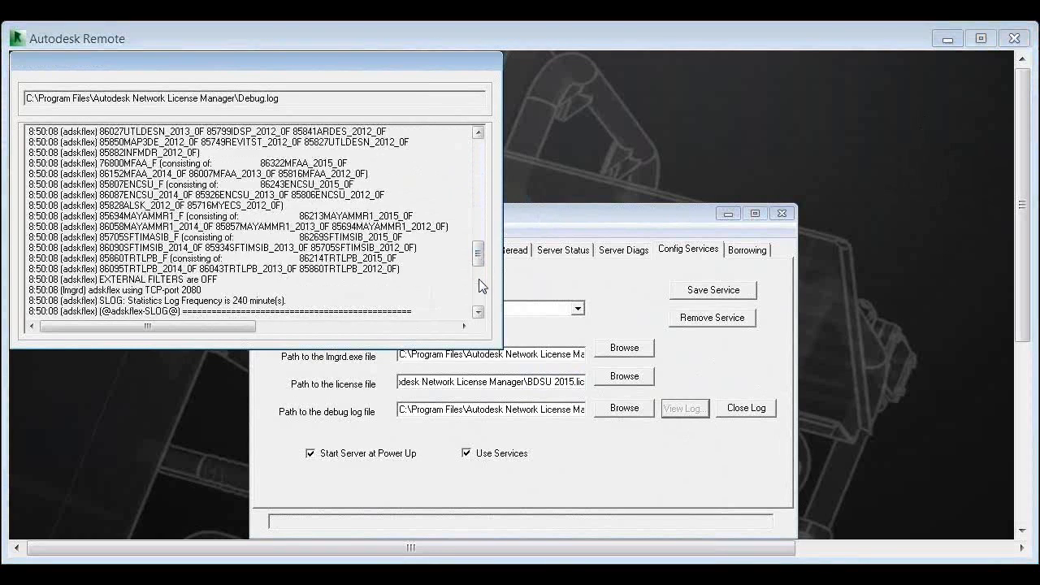
left_click(479, 284)
scroll(478, 294, "down", 2)
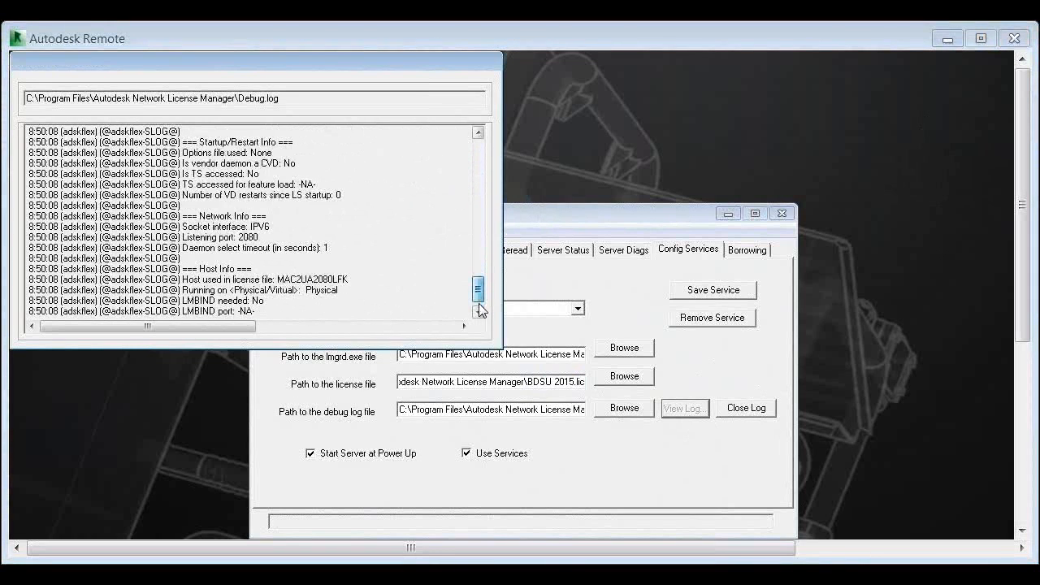
scroll(480, 311, "down", 1)
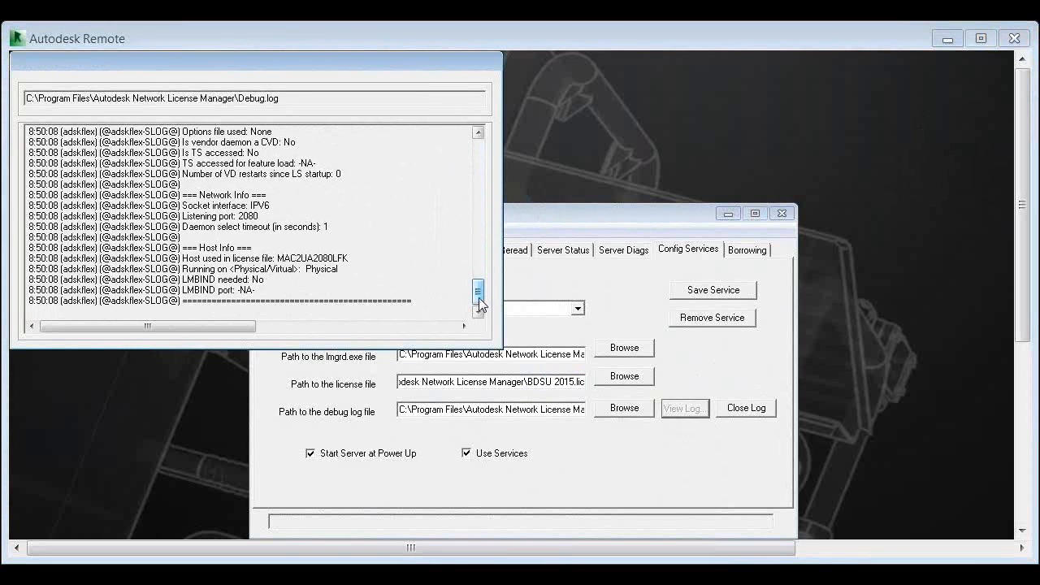
scroll(480, 291, "up", 2)
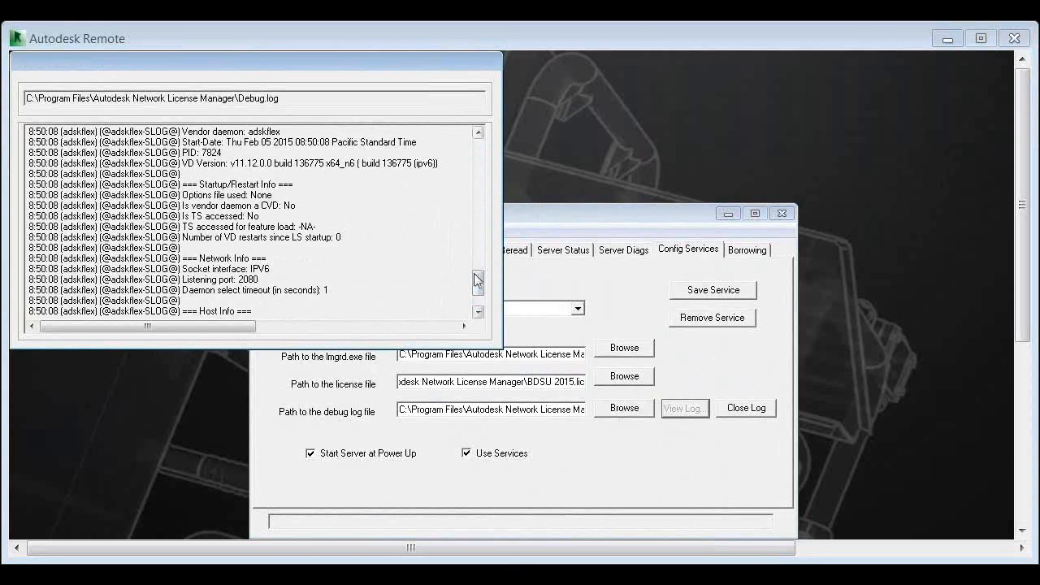
left_click_drag(475, 275, 480, 185)
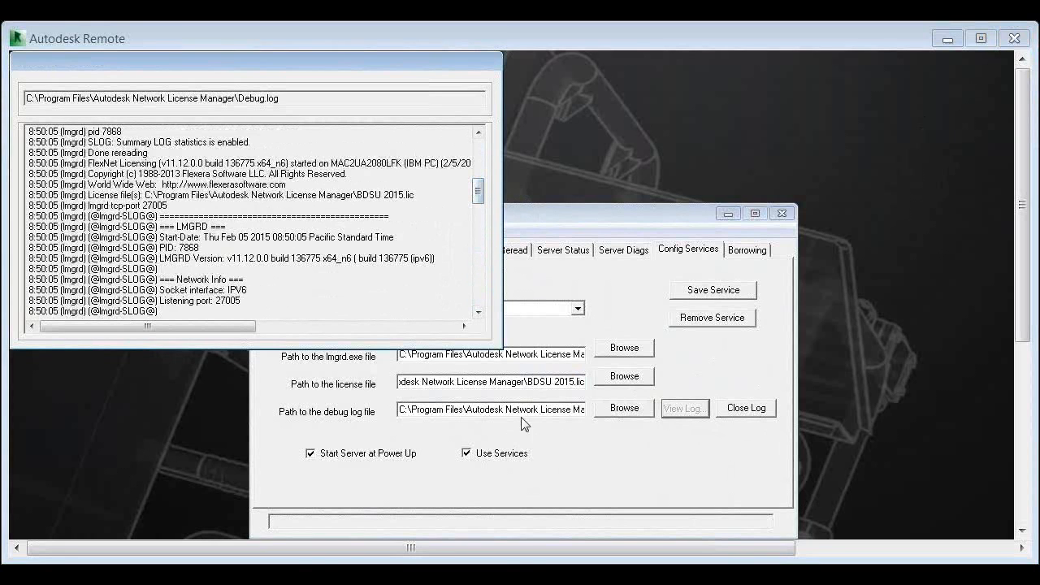
left_click(746, 408)
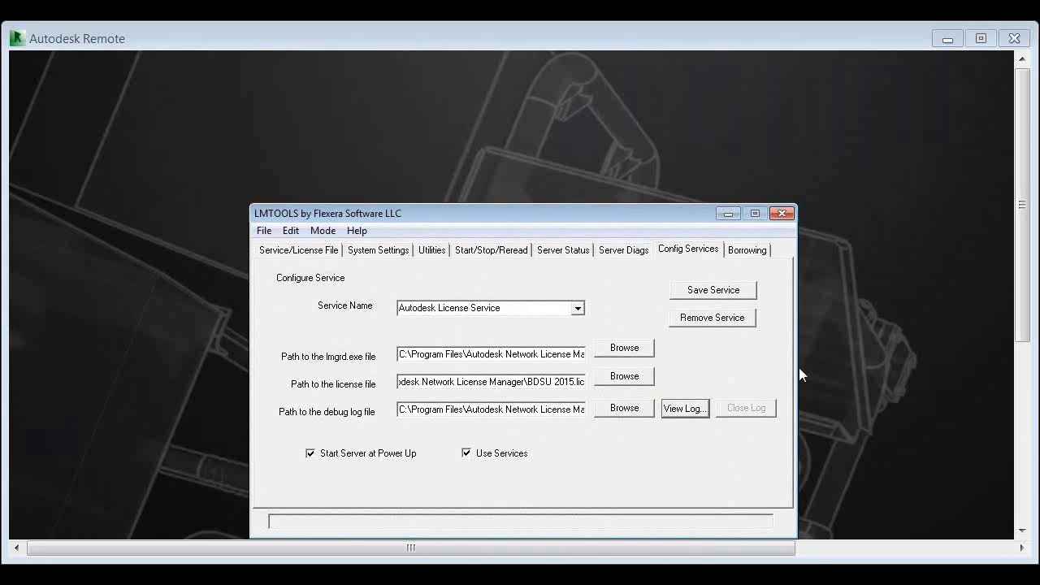
Reopen and close the debug log, and highlight the Debug.log path in the service configuration
left_click(685, 408)
left_click(737, 410)
left_click_drag(494, 409, 664, 428)
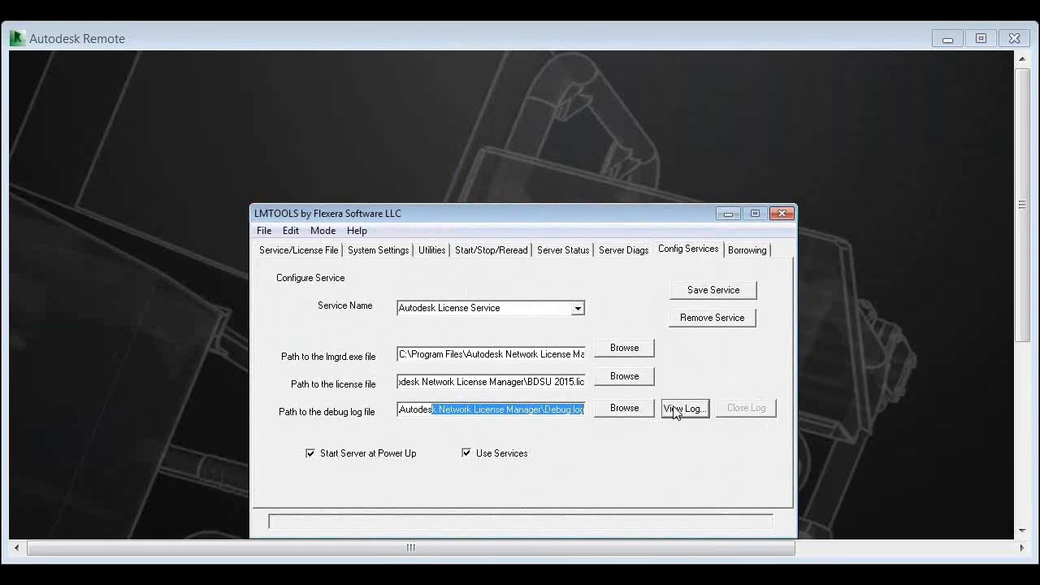
Open the debug log again, review its final entries and the licensed features served by adskflex, and close it
left_click(682, 407)
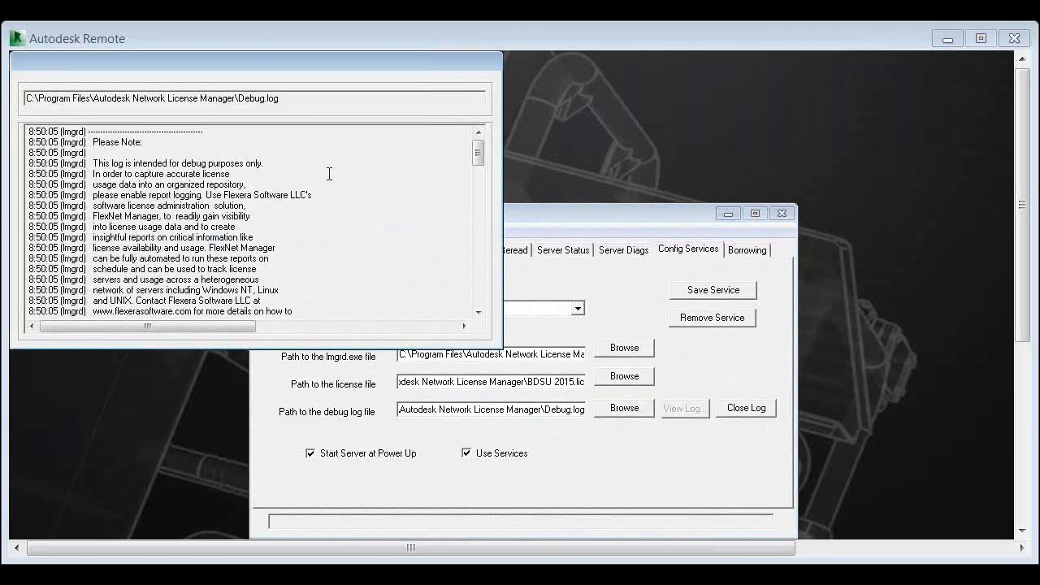
left_click_drag(482, 148, 478, 290)
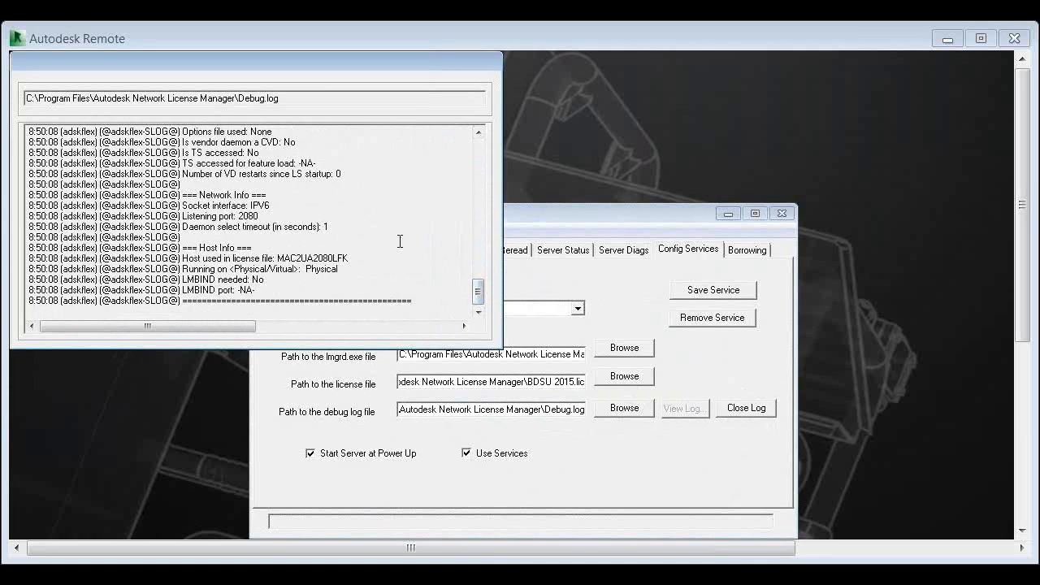
left_click(476, 272)
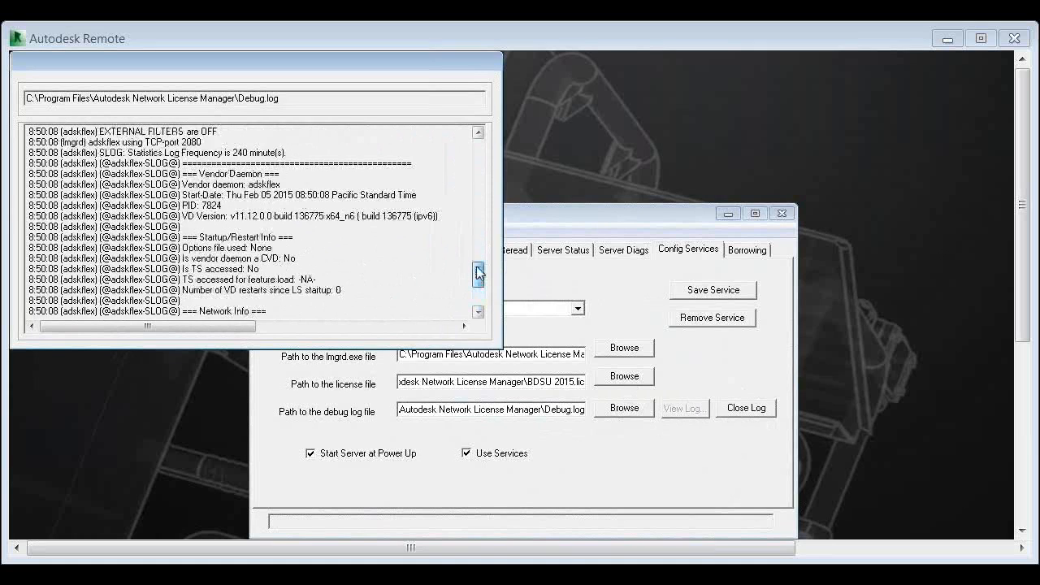
left_click_drag(476, 272, 481, 236)
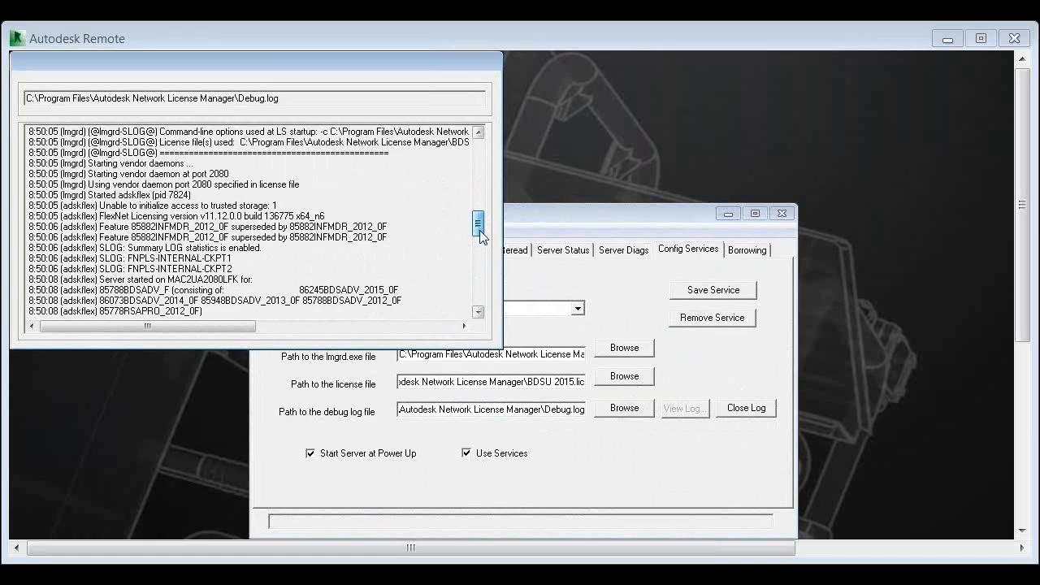
scroll(479, 230, "down", 1)
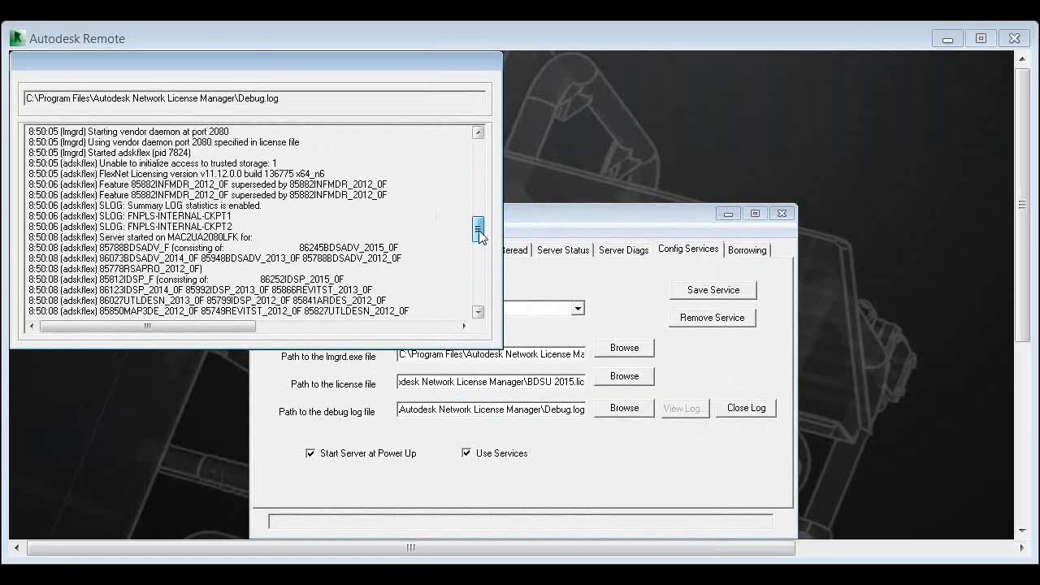
left_click_drag(479, 230, 478, 273)
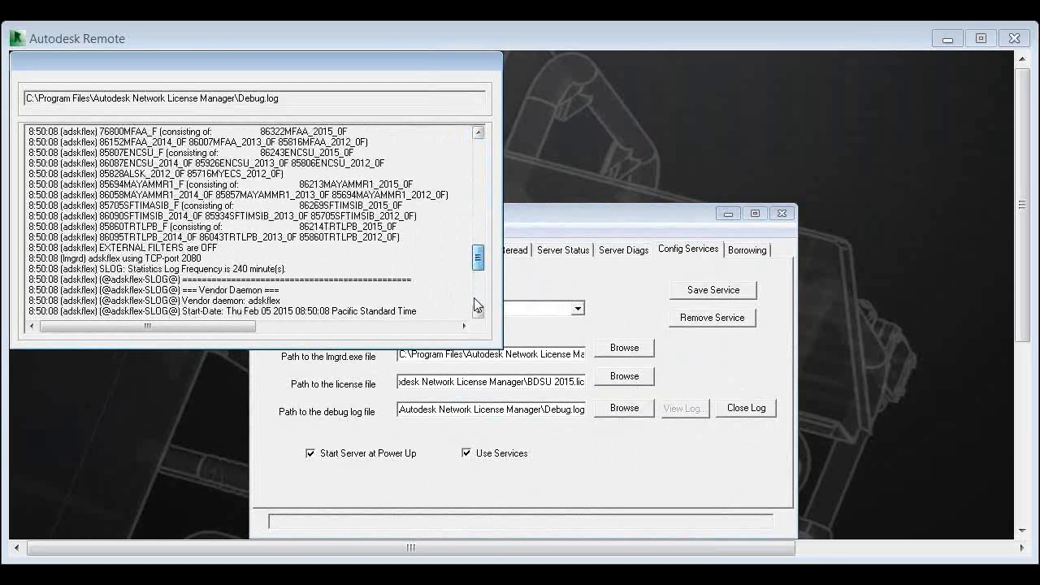
left_click(477, 307)
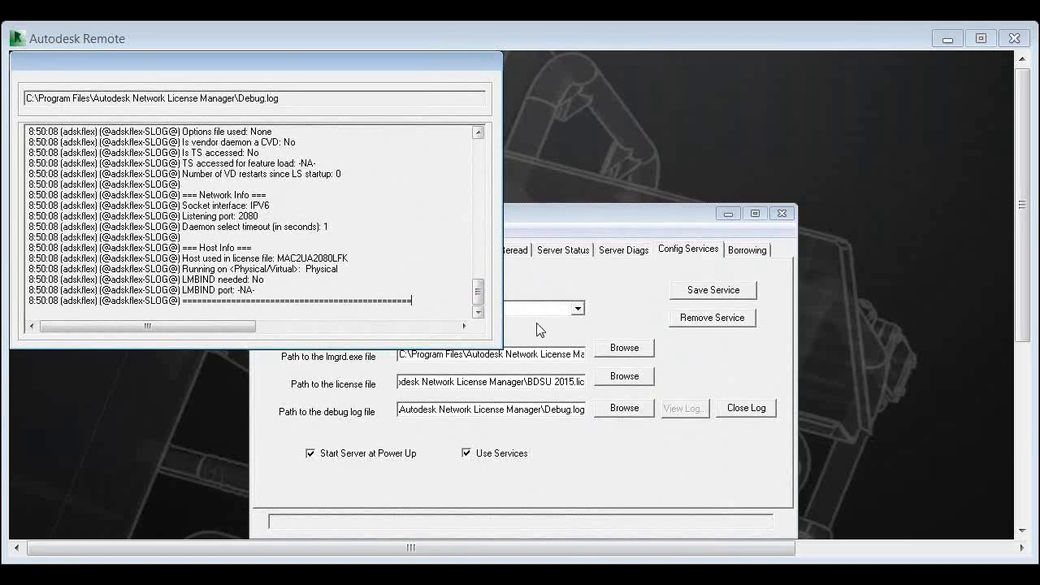
left_click(741, 410)
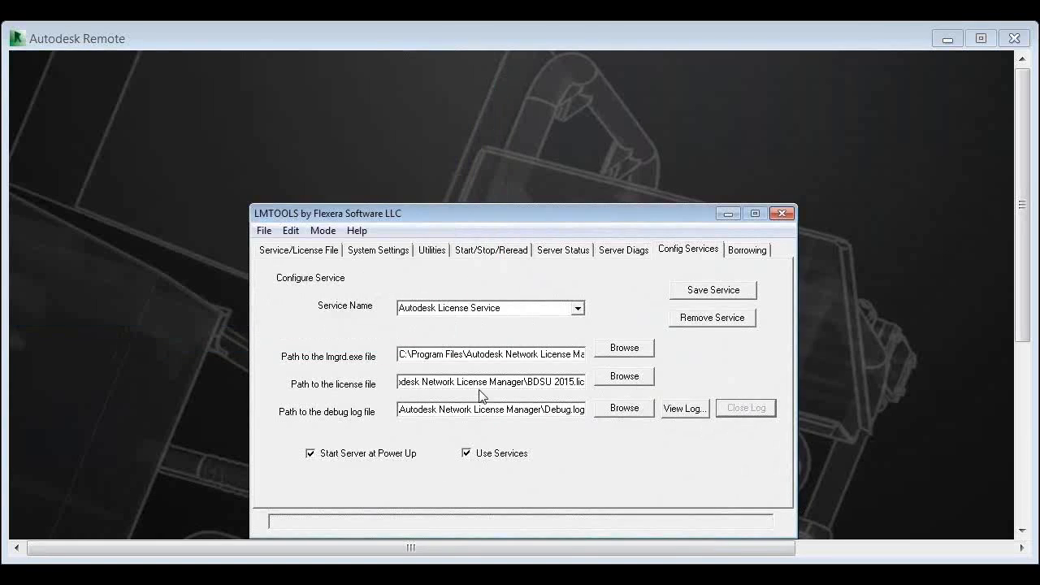
Examine the full debug log file path in the service configuration from its drive to its file name
double_click(504, 410)
left_click(438, 409)
left_click_drag(438, 409, 713, 399)
left_click(576, 410)
left_click_drag(585, 409, 286, 418)
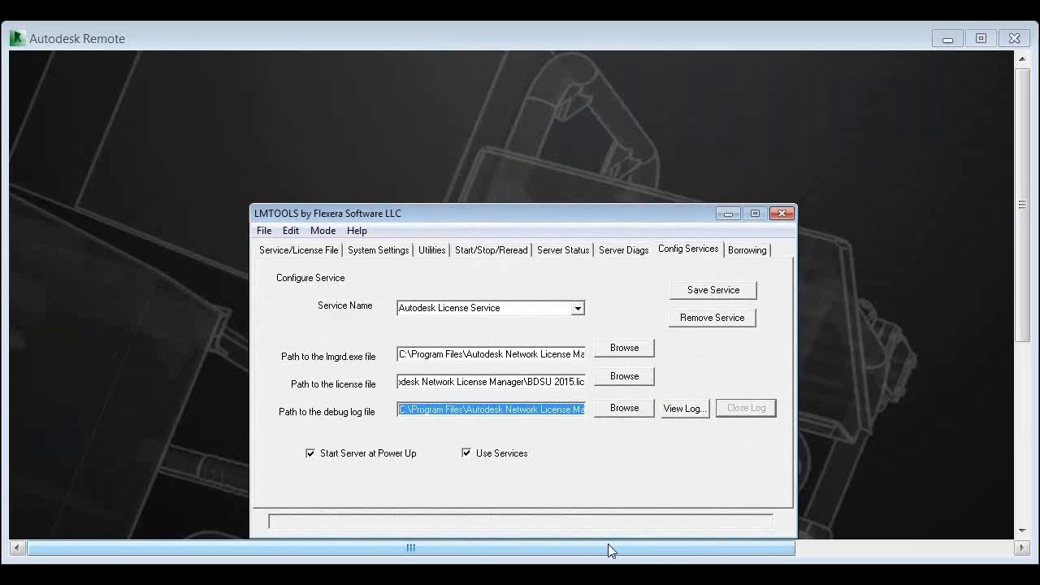
Launch AutoCAD Architecture 2015 - English (US Metric) on the remote computer to request a license
left_click(805, 53)
left_click(1021, 512)
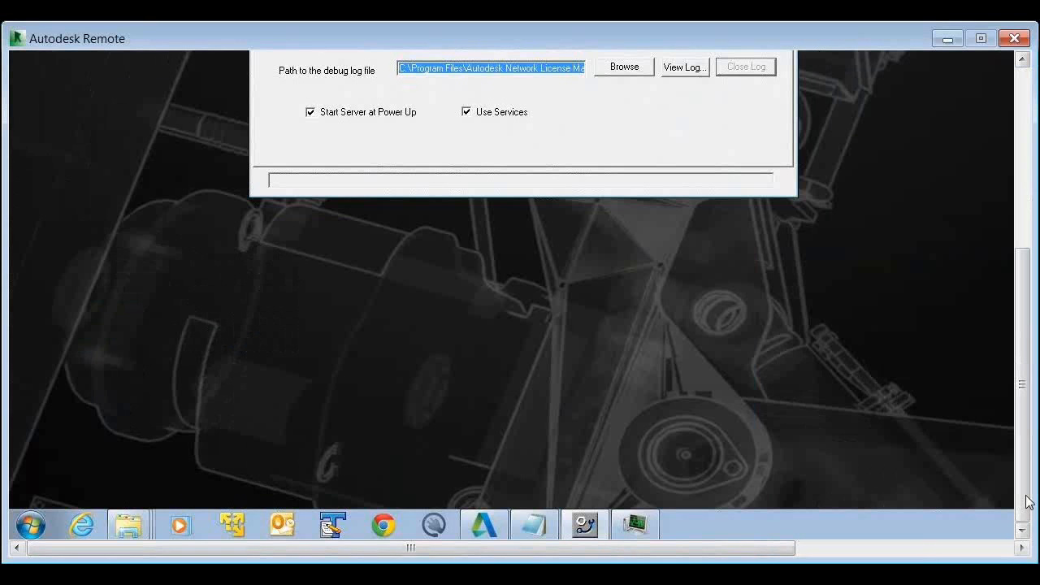
left_click(26, 530)
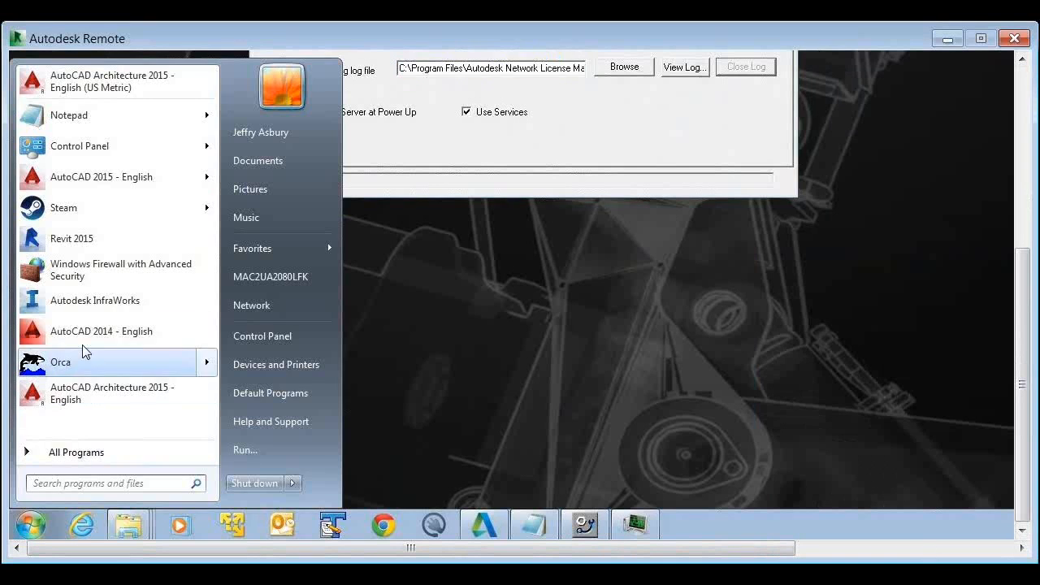
left_click(116, 88)
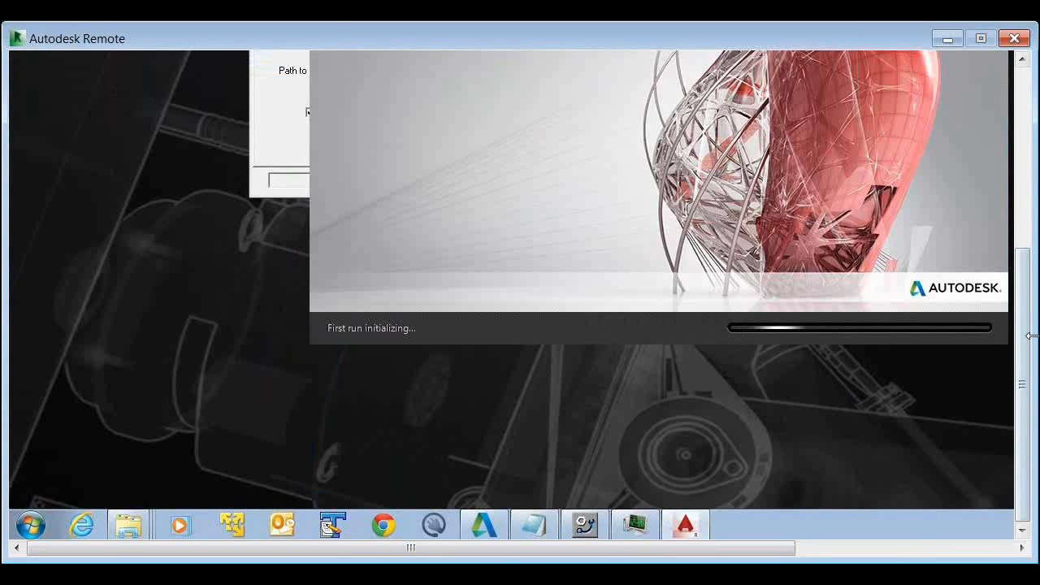
Return to LMTOOLS while AutoCAD Architecture loads, reload the debug log, check its newest adskflex entries, and close it
left_click_drag(1012, 239, 1012, 163)
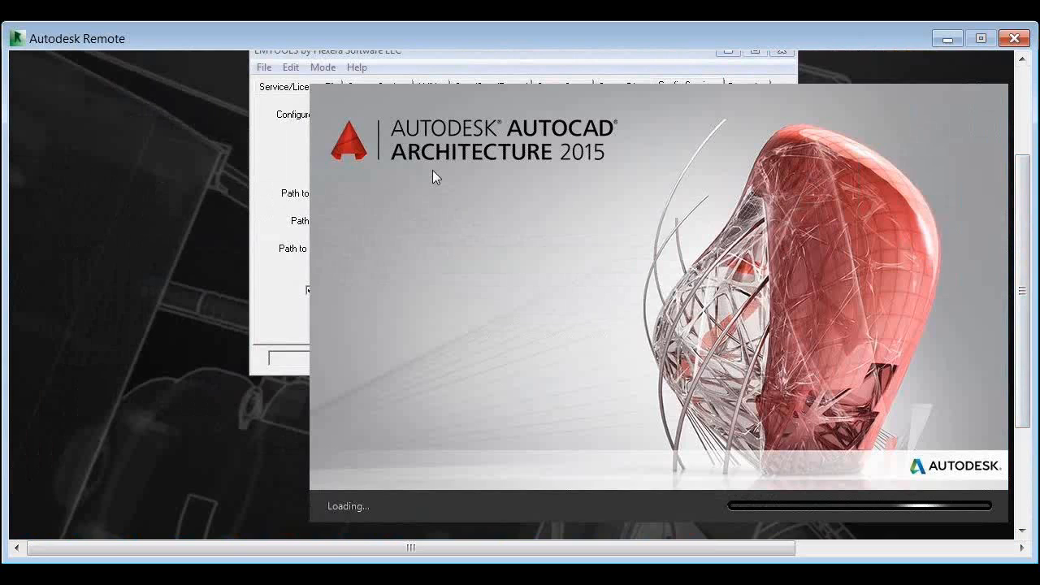
left_click(255, 310)
left_click(685, 245)
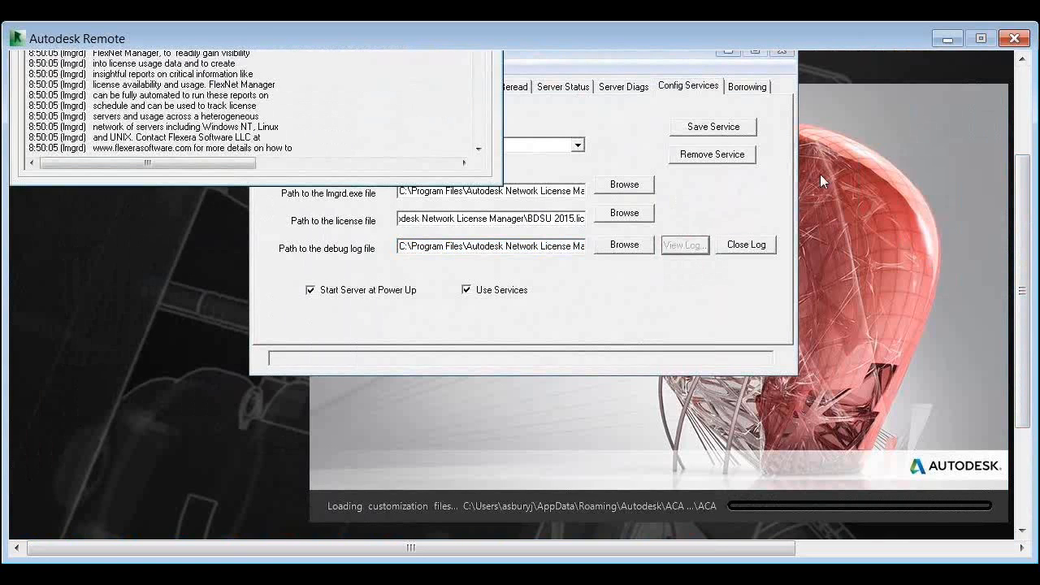
left_click_drag(1019, 411, 1006, 312)
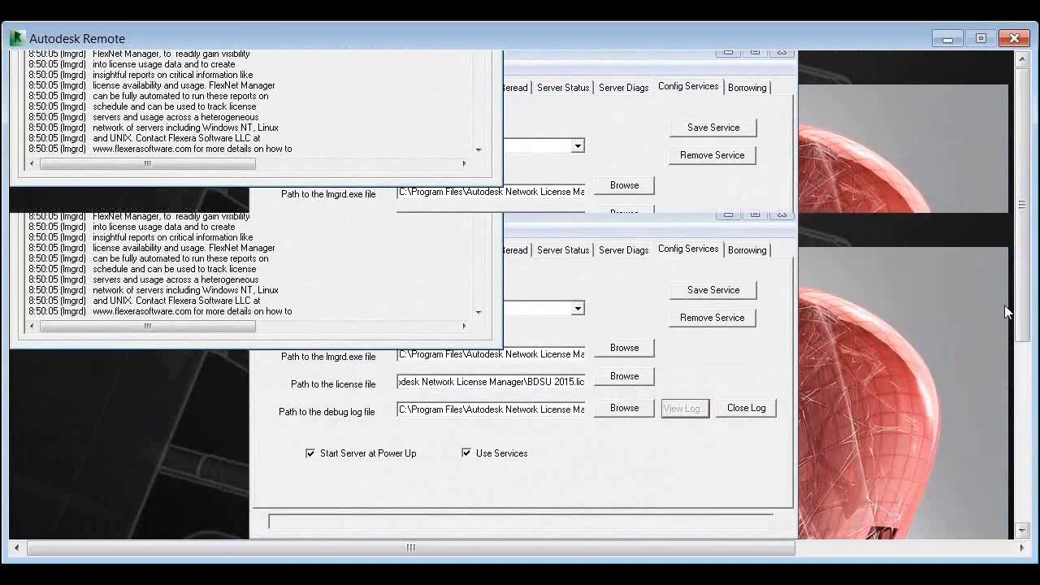
left_click(746, 408)
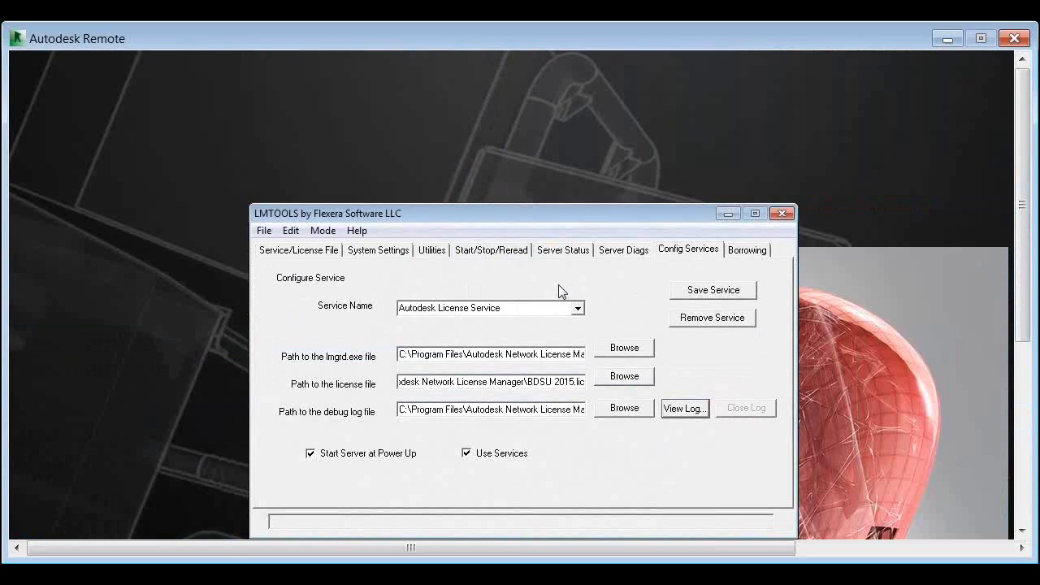
left_click(685, 409)
left_click_drag(481, 157, 509, 320)
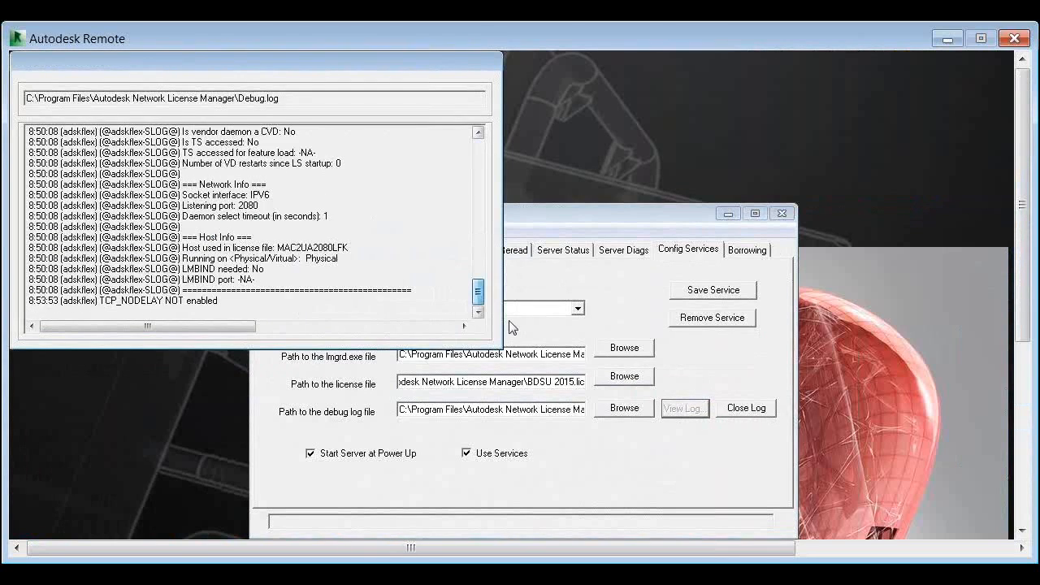
left_click(735, 408)
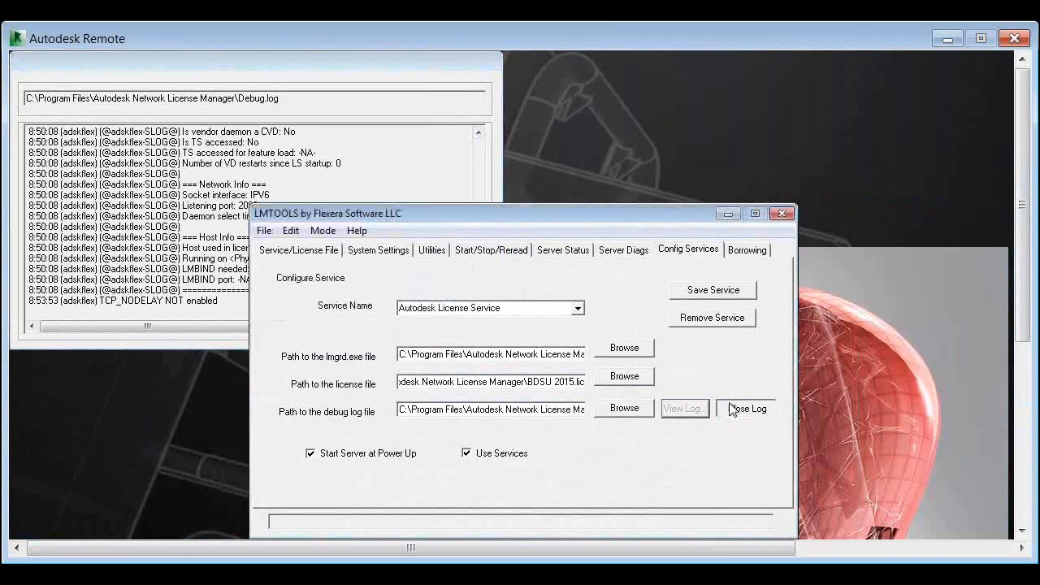
left_click(1024, 355)
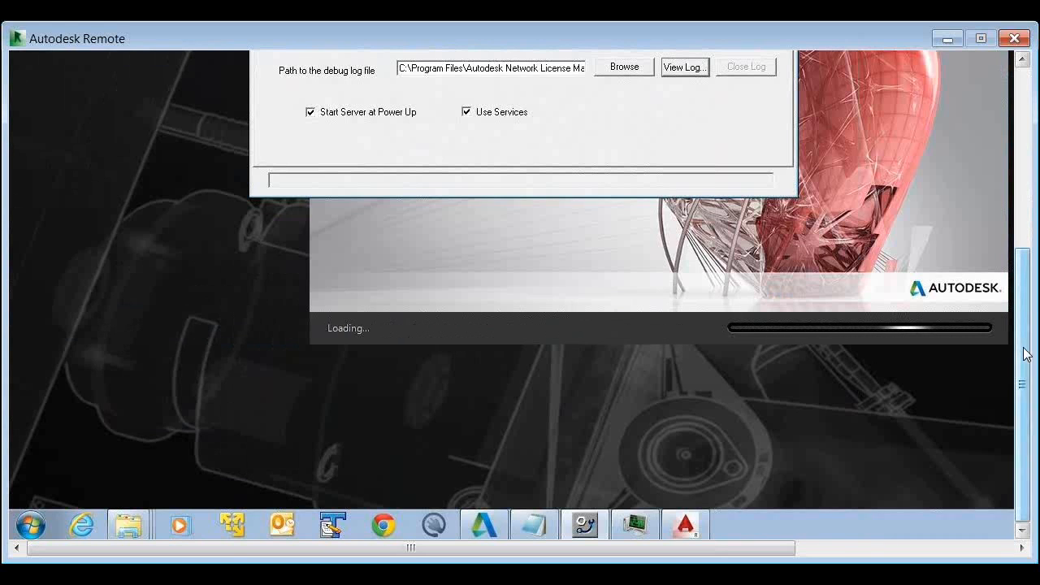
left_click_drag(1024, 348, 1024, 303)
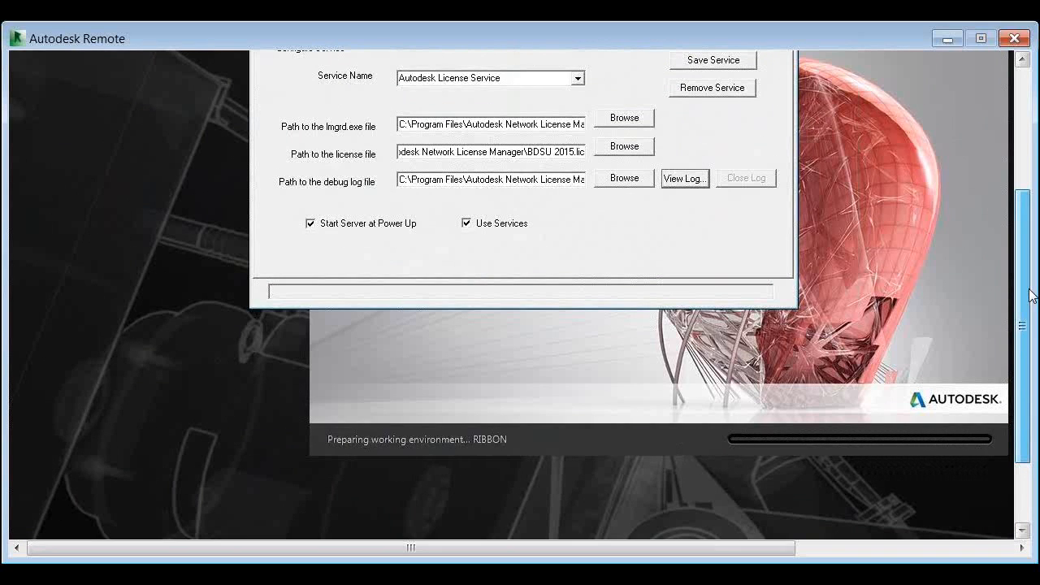
Open the debug log again and examine the adskflex OUT entries at its end for the AutoCAD Architecture license checkout
left_click_drag(1030, 290, 1013, 282)
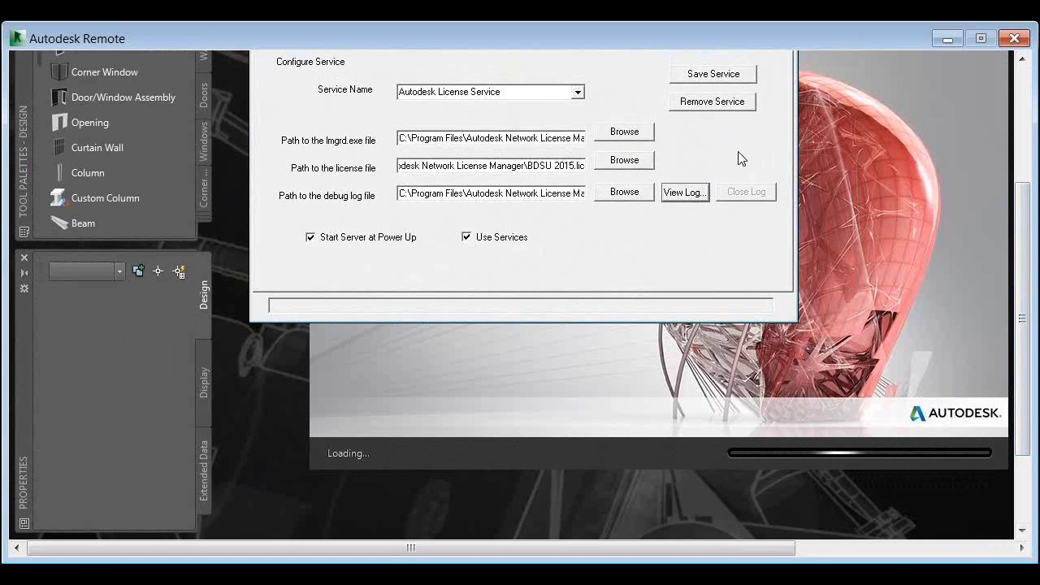
left_click(702, 188)
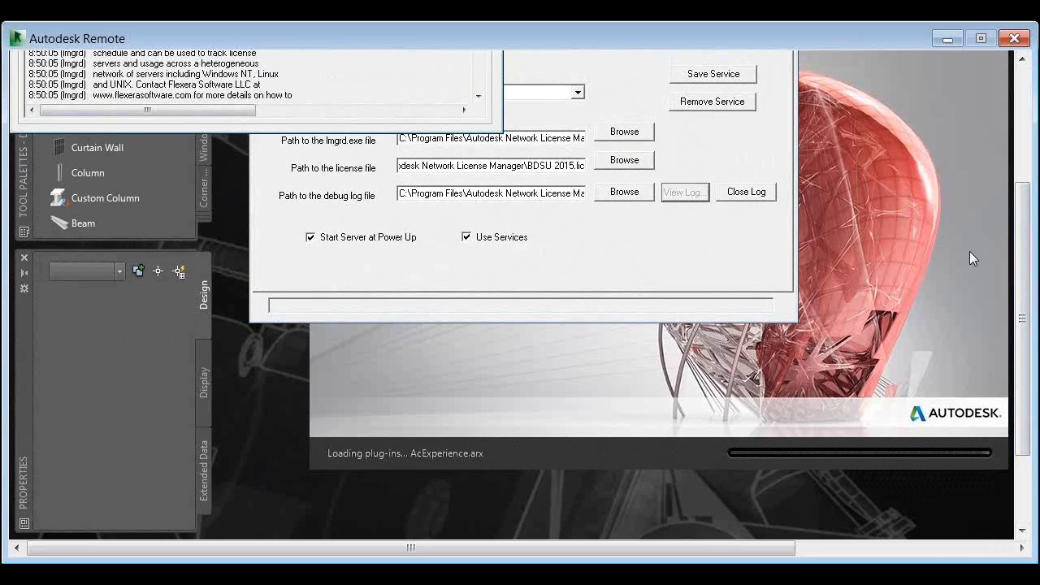
left_click_drag(1021, 321, 1021, 253)
left_click(476, 83)
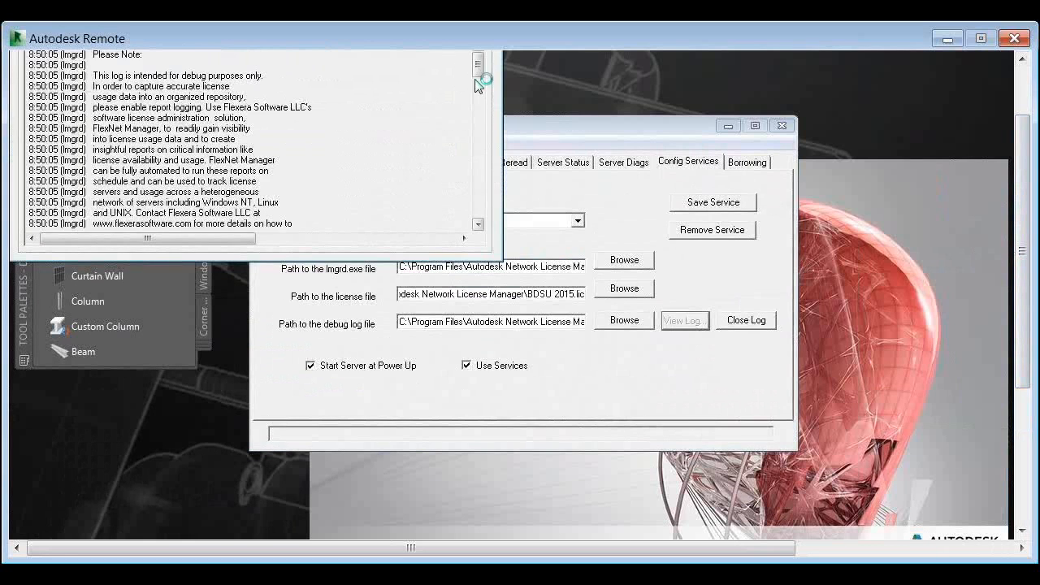
left_click_drag(477, 87, 478, 204)
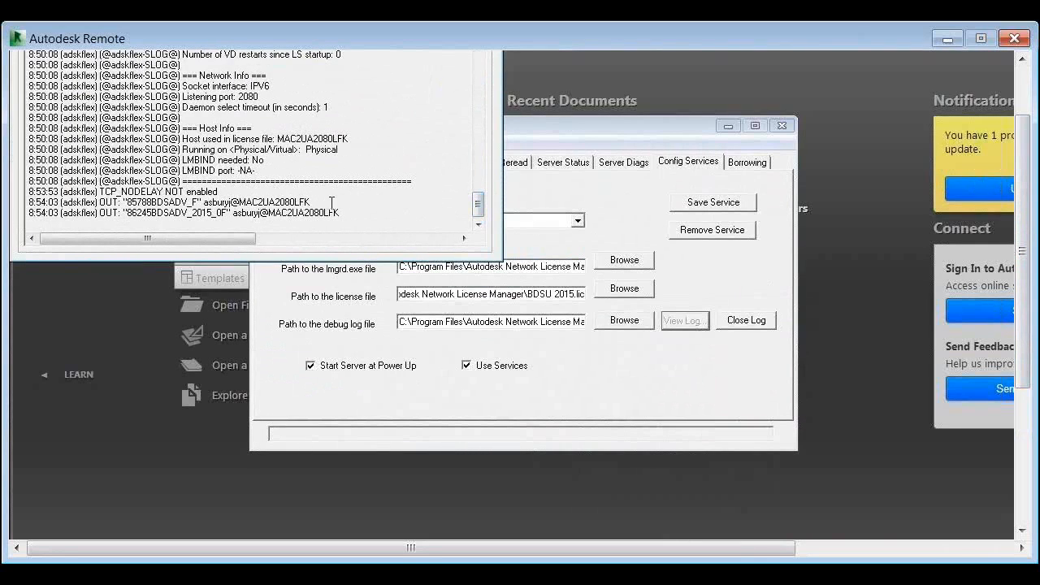
left_click_drag(315, 201, 261, 214)
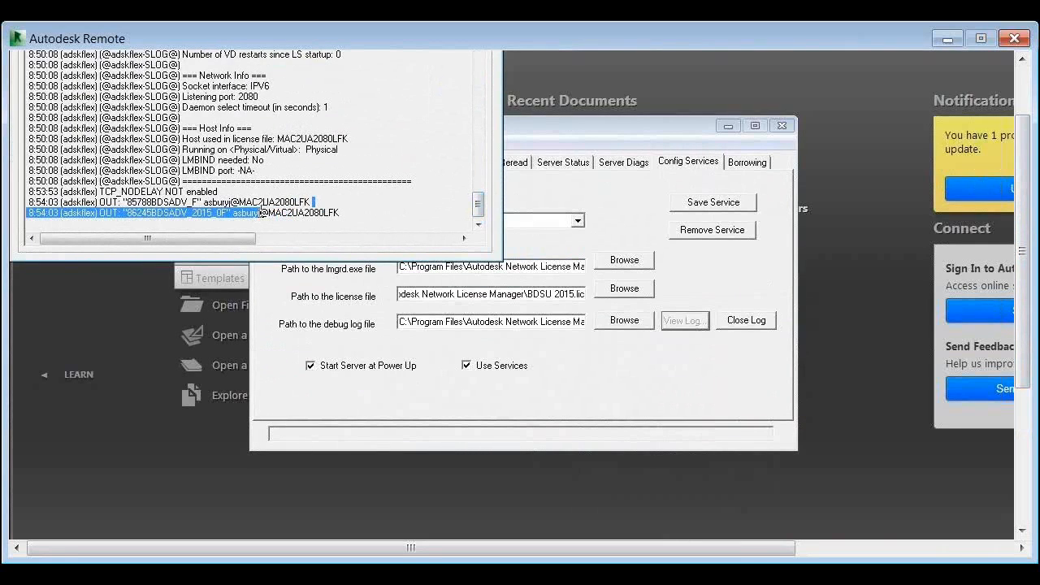
double_click(282, 214)
left_click(352, 215)
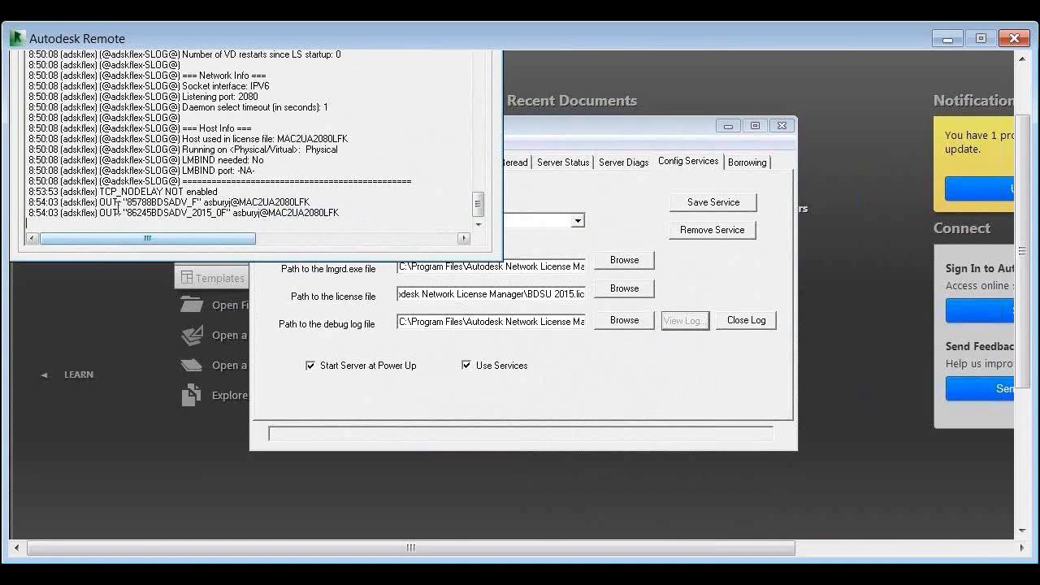
Examine the feature codes 85788BDSADV_F and 86245BDSADV_2015_0F in the two OUT entries of the debug log
mouse_move(127, 203)
left_mouse_down()
mouse_move(188, 202)
mouse_move(127, 202)
left_mouse_up()
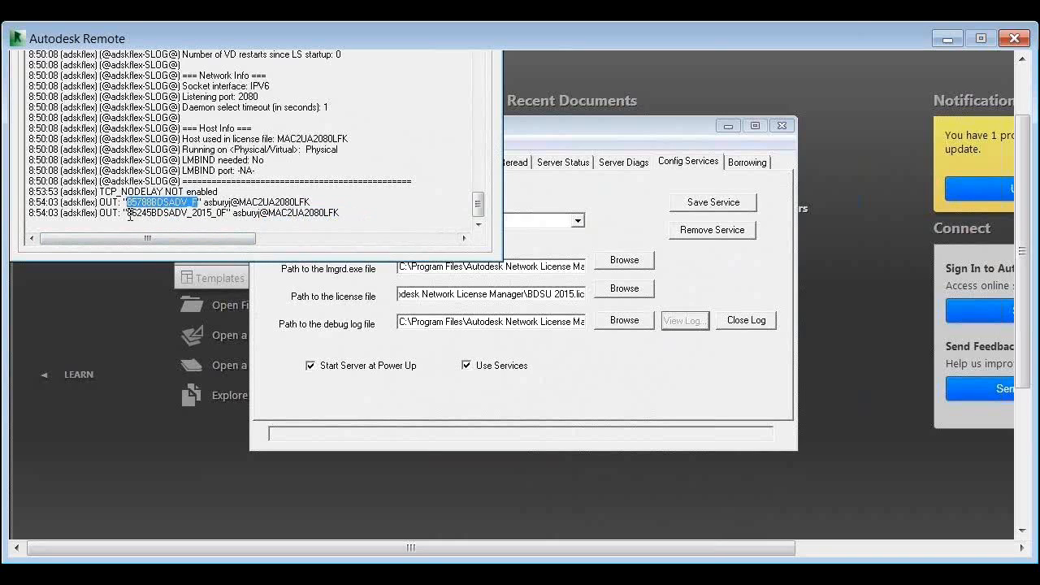
left_click_drag(128, 213, 222, 215)
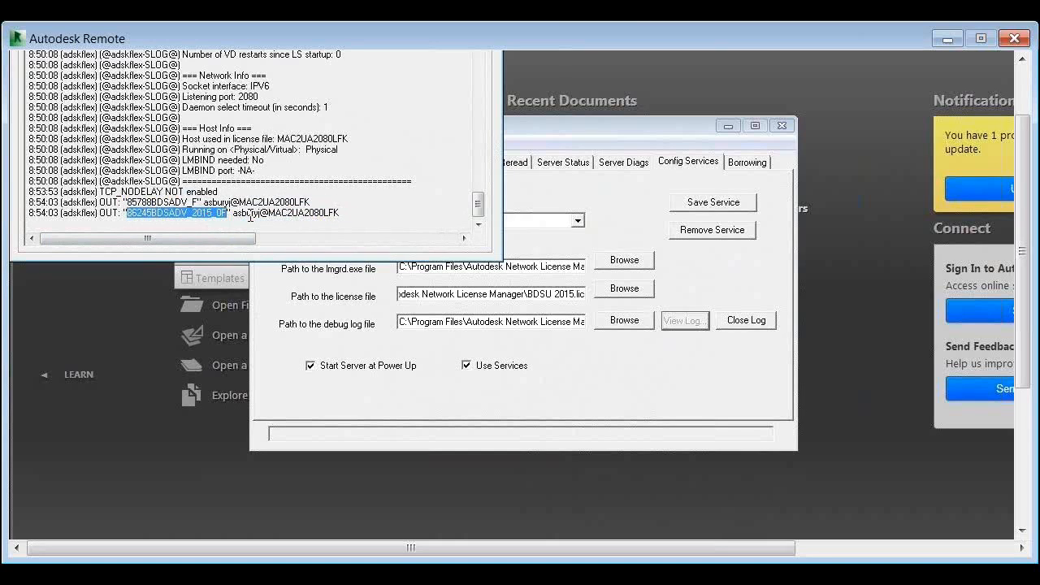
left_click(343, 212)
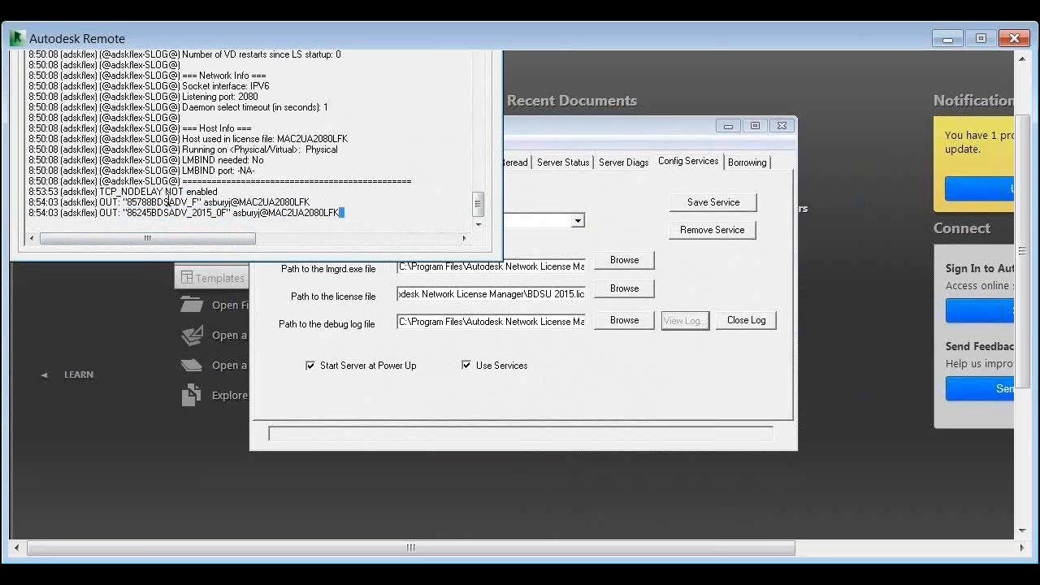
left_click_drag(130, 213, 226, 214)
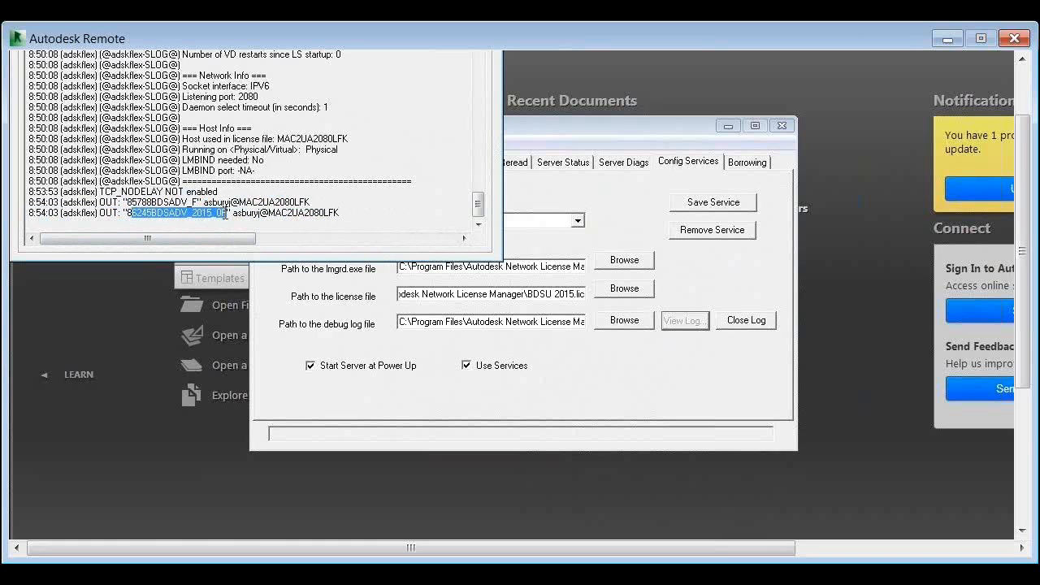
left_click(225, 213)
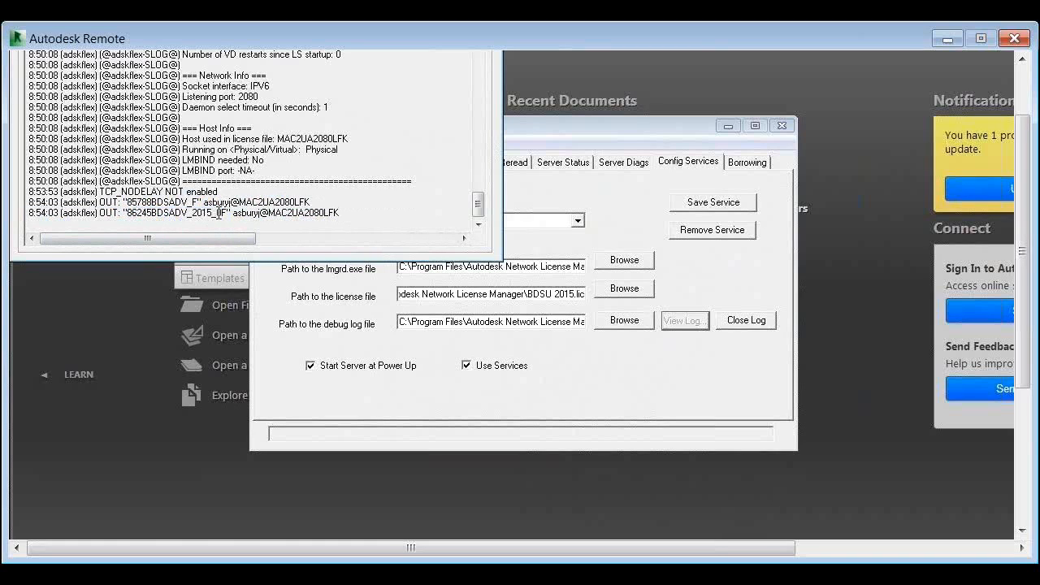
left_click_drag(224, 213, 128, 213)
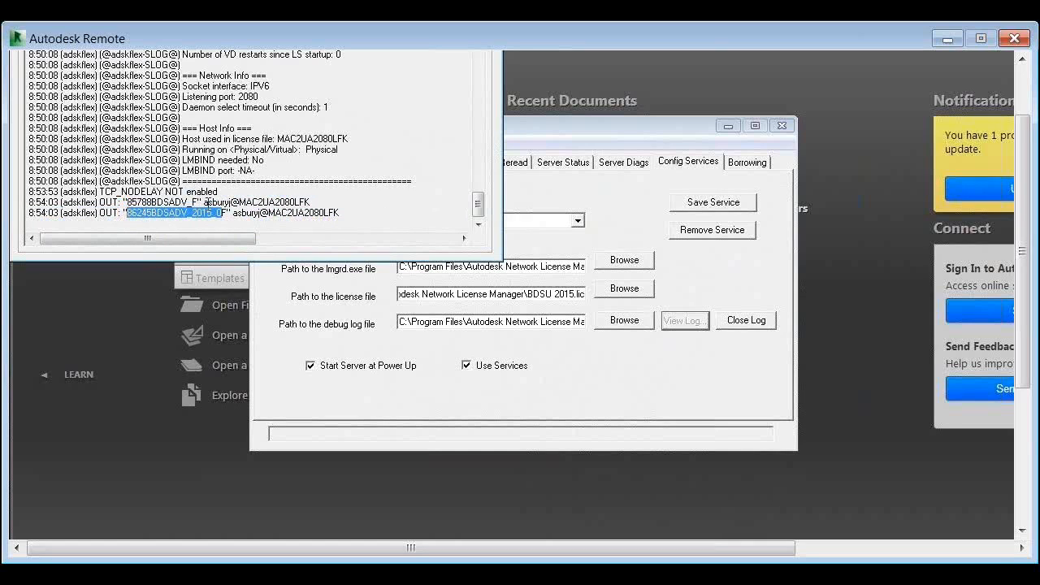
left_click_drag(227, 213, 134, 220)
Inspect the user and computer name in the first OUT entry, followed by its feature code 85788BDSADV_F
left_click_drag(203, 203, 311, 203)
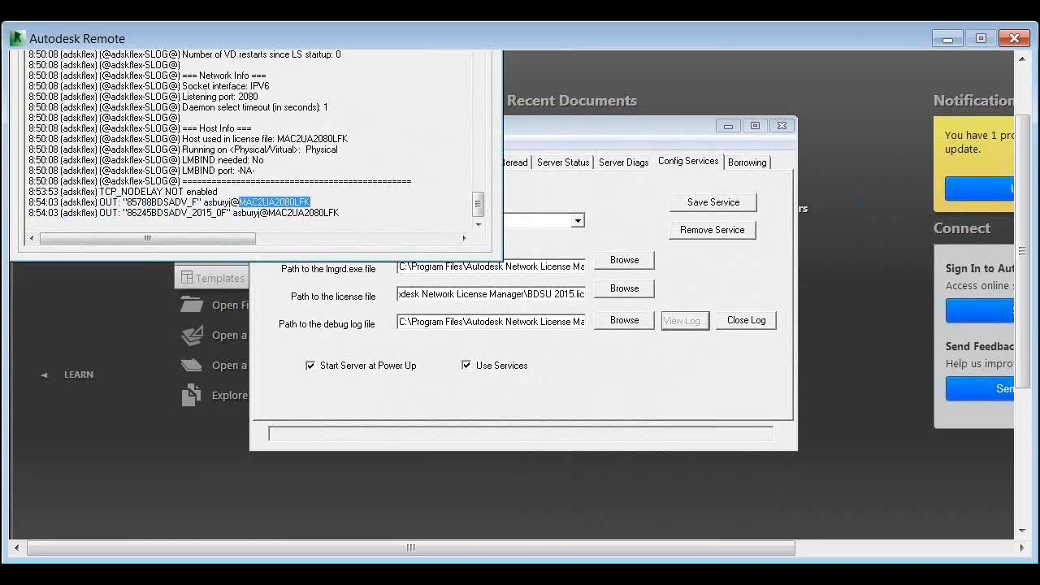
left_click_drag(1024, 349, 1024, 277)
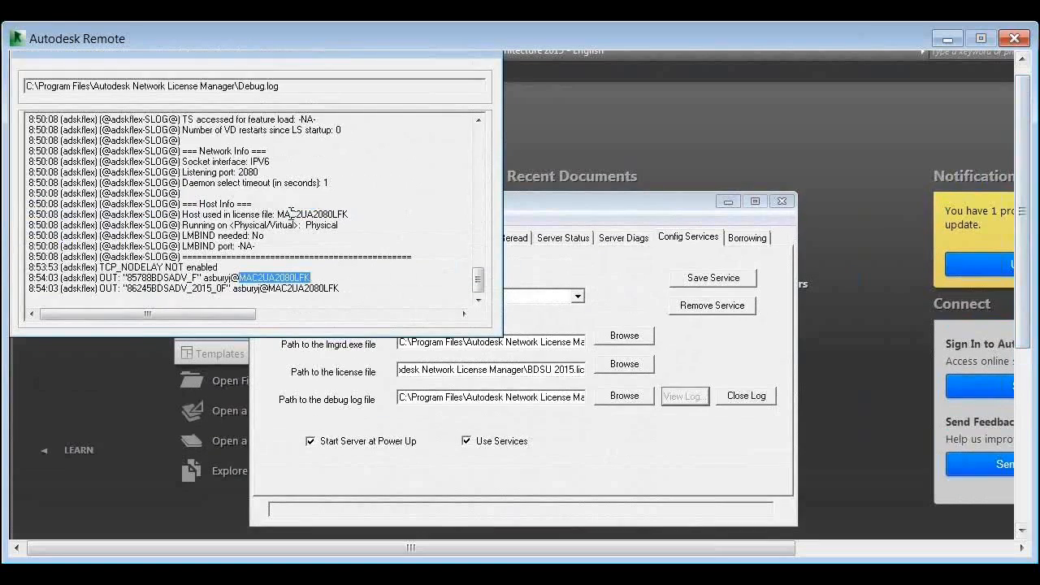
left_click(294, 278)
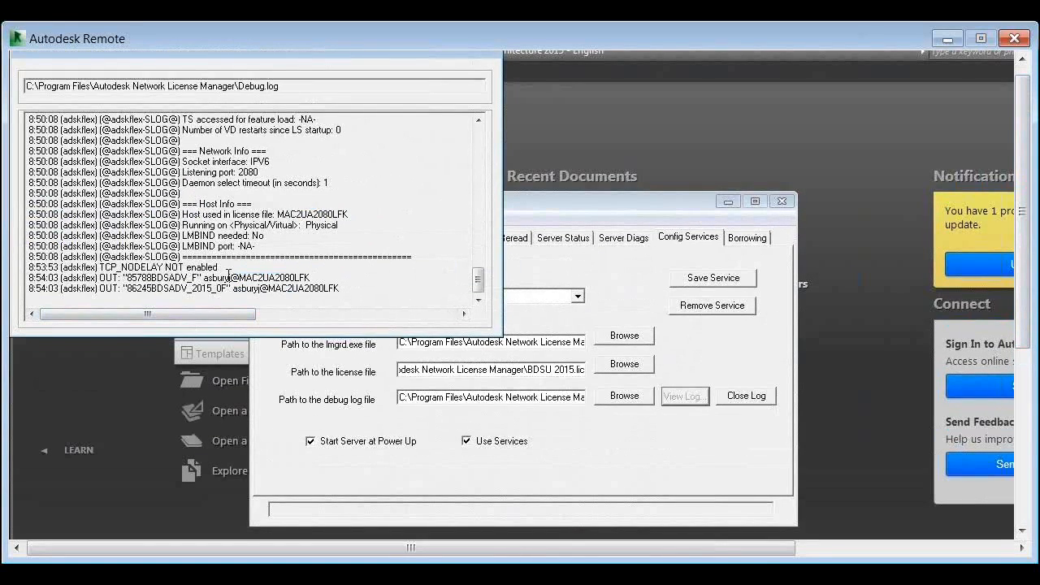
left_click_drag(240, 277, 127, 280)
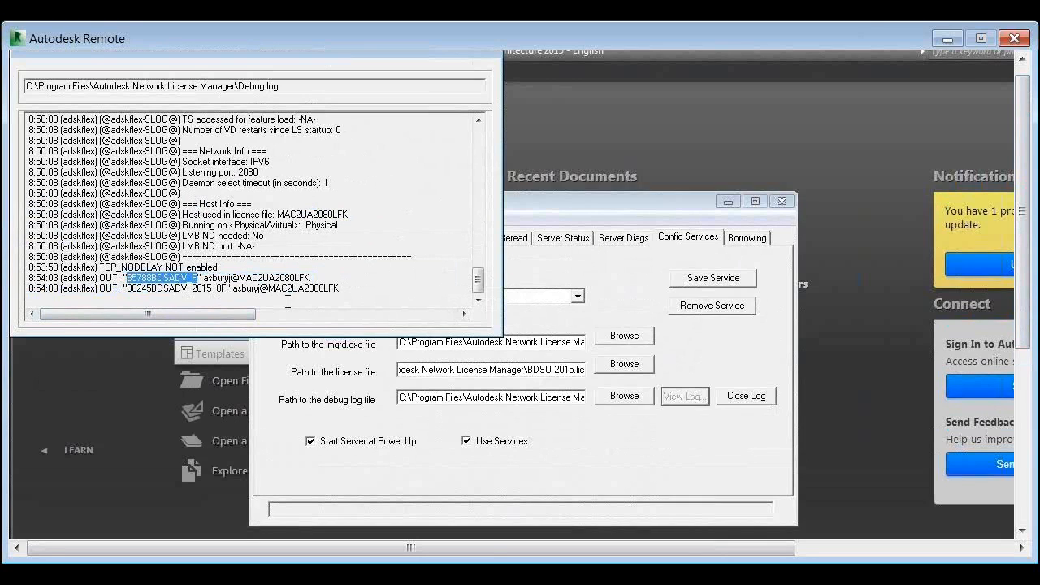
Switch to AutoCAD Architecture 2015 and exit it to return its license to the server
left_click(782, 201)
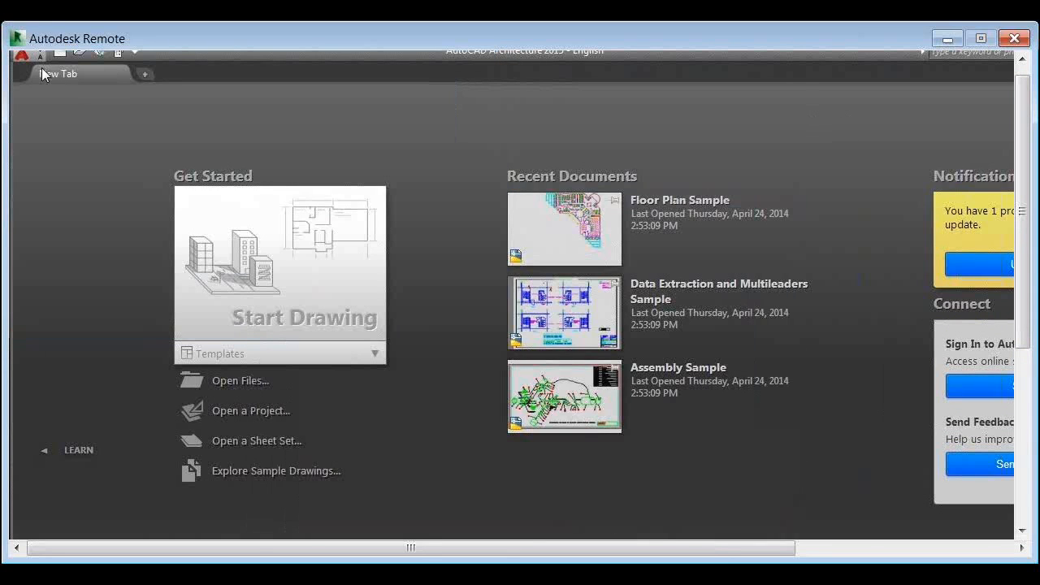
left_click(40, 60)
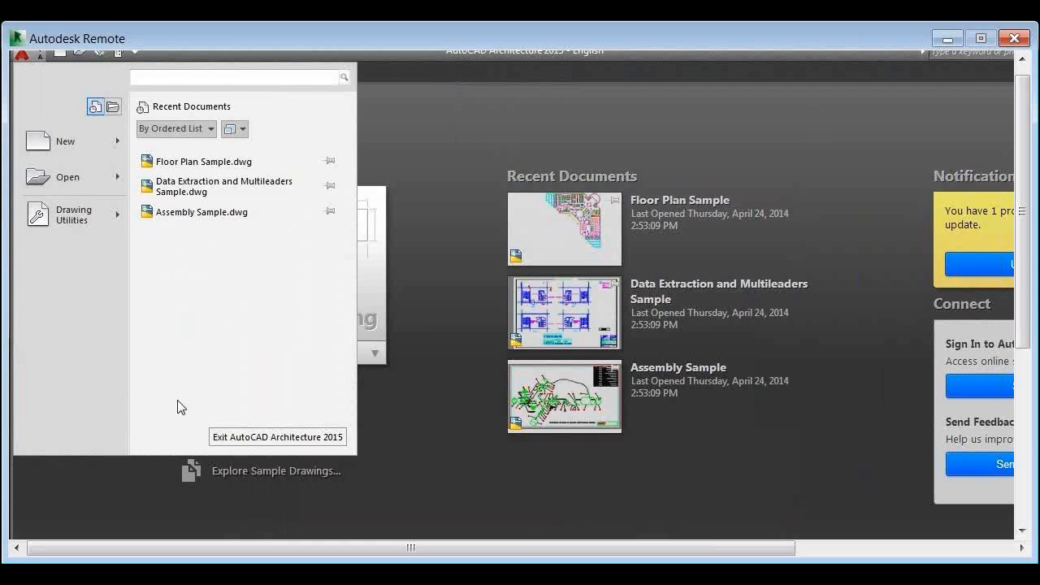
left_click(225, 435)
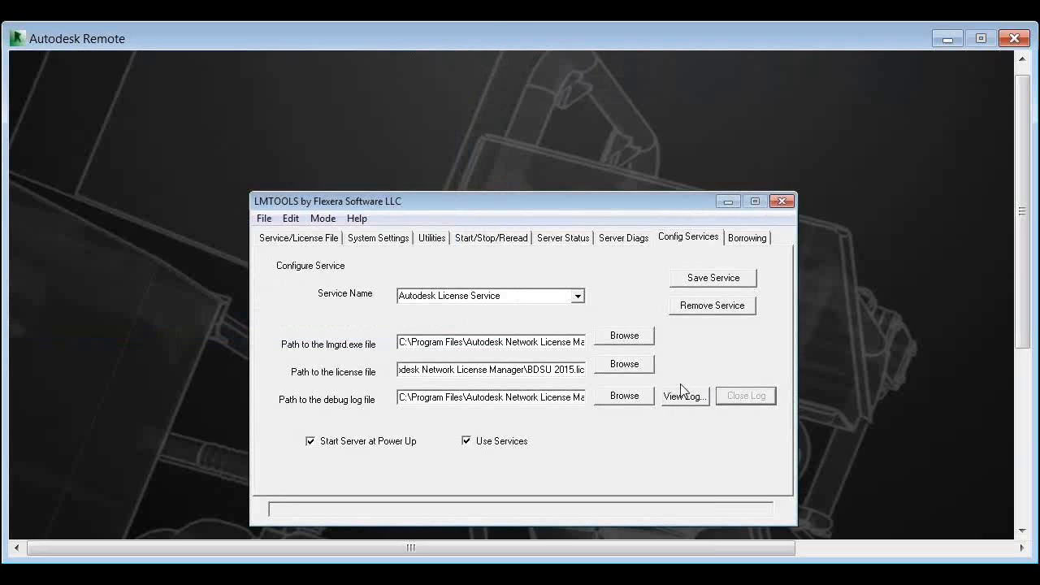
Reload the debug log twice in LMTOOLS and check its final entries for the returned license
left_click(741, 398)
left_click(681, 400)
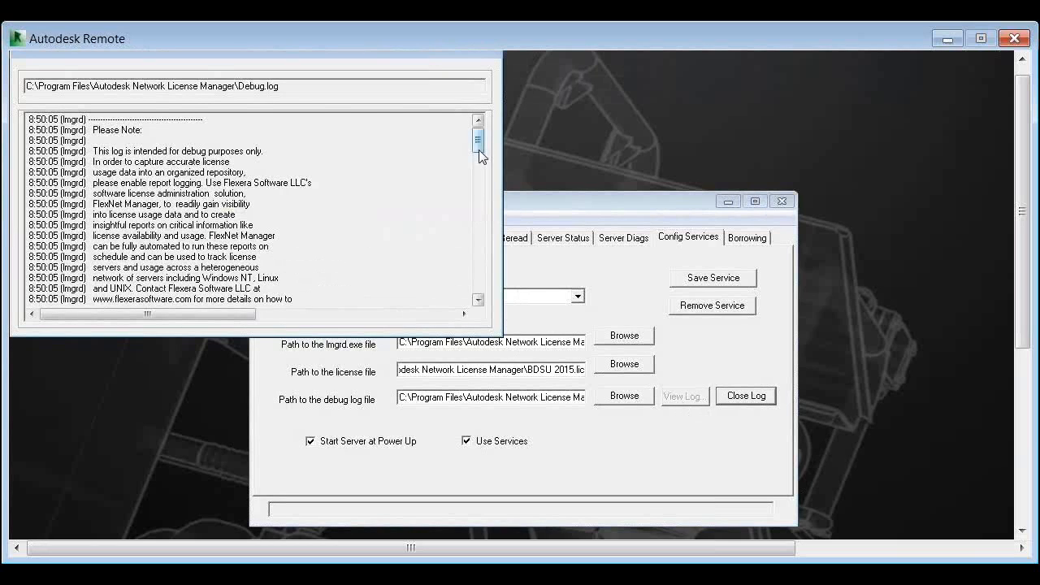
left_click_drag(478, 150, 513, 321)
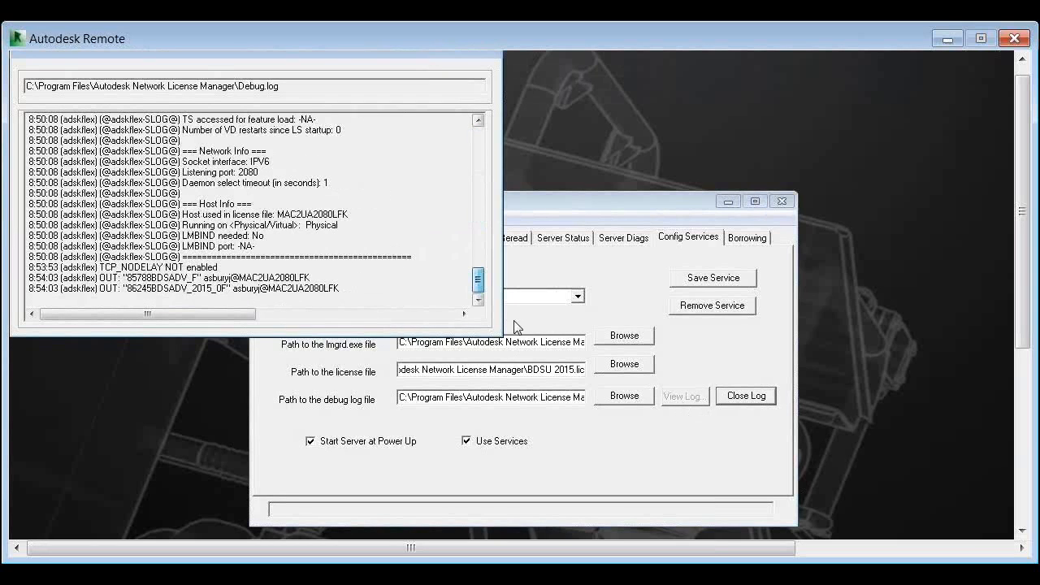
left_click(735, 407)
left_click(695, 403)
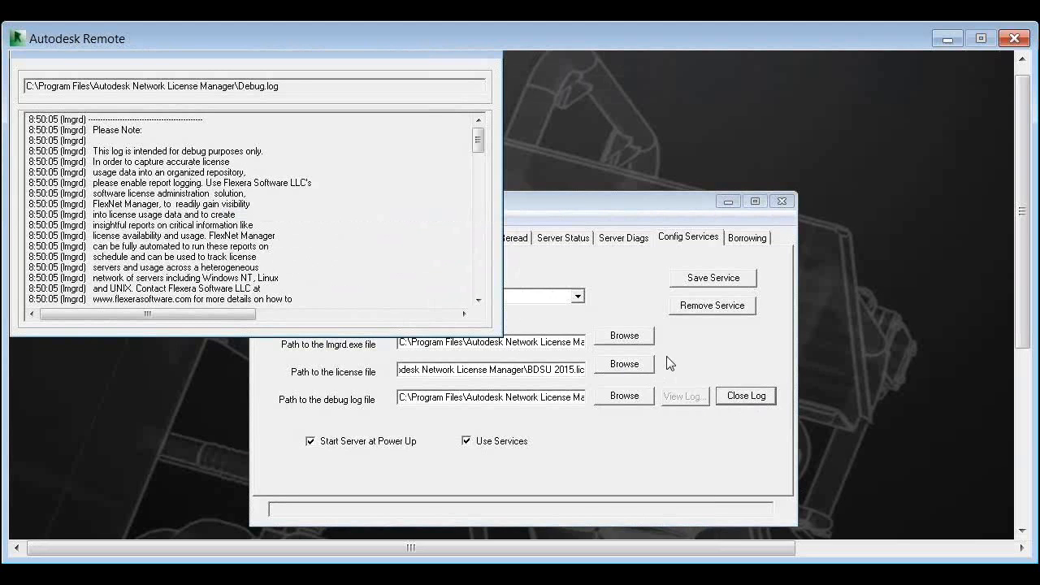
left_click_drag(479, 147, 481, 325)
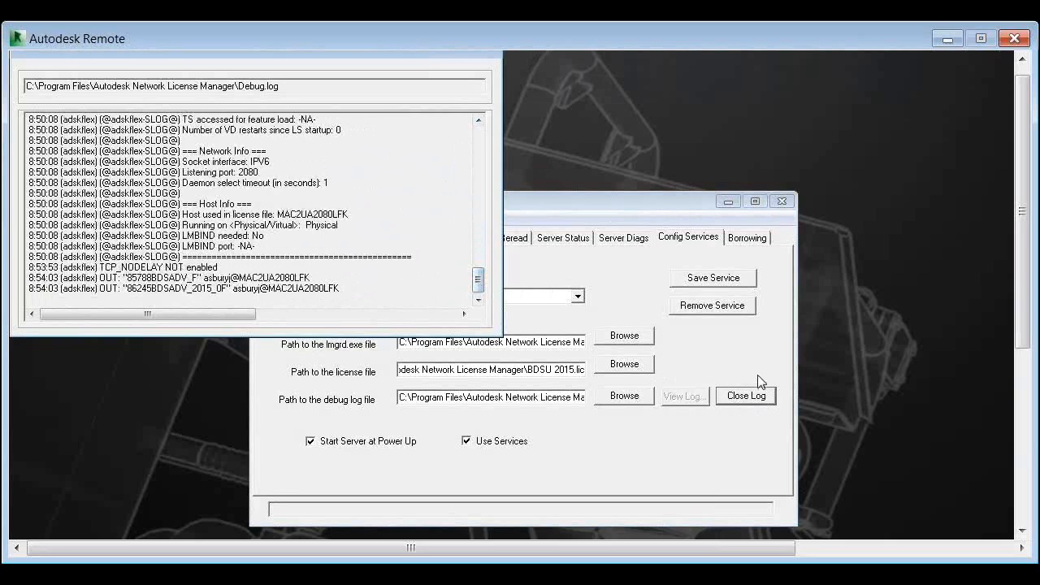
Close and reopen the debug log once more, and look for adskflex IN entries at its end
left_click(1024, 380)
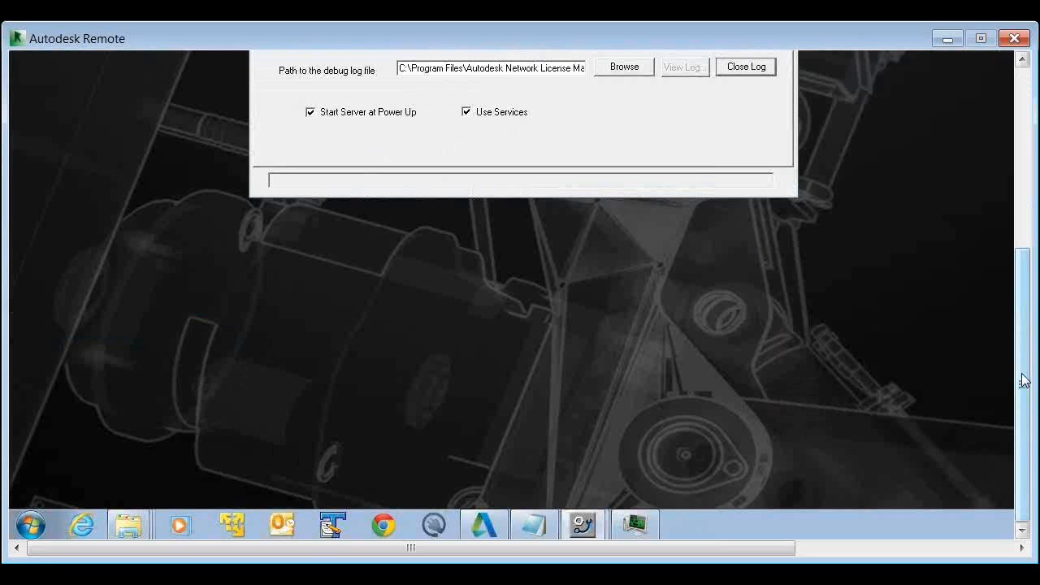
left_click_drag(1023, 381, 979, 203)
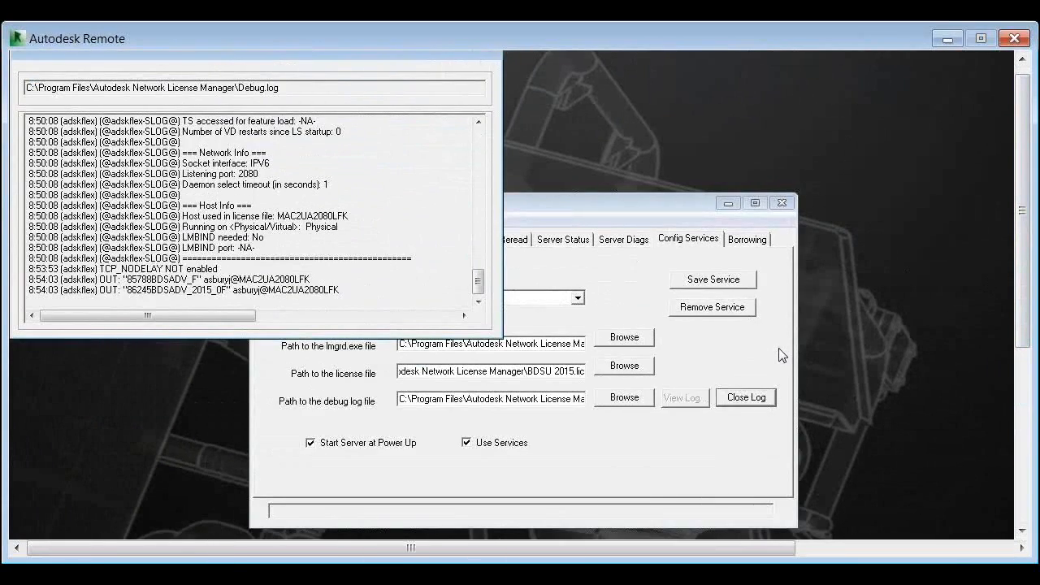
left_click(746, 399)
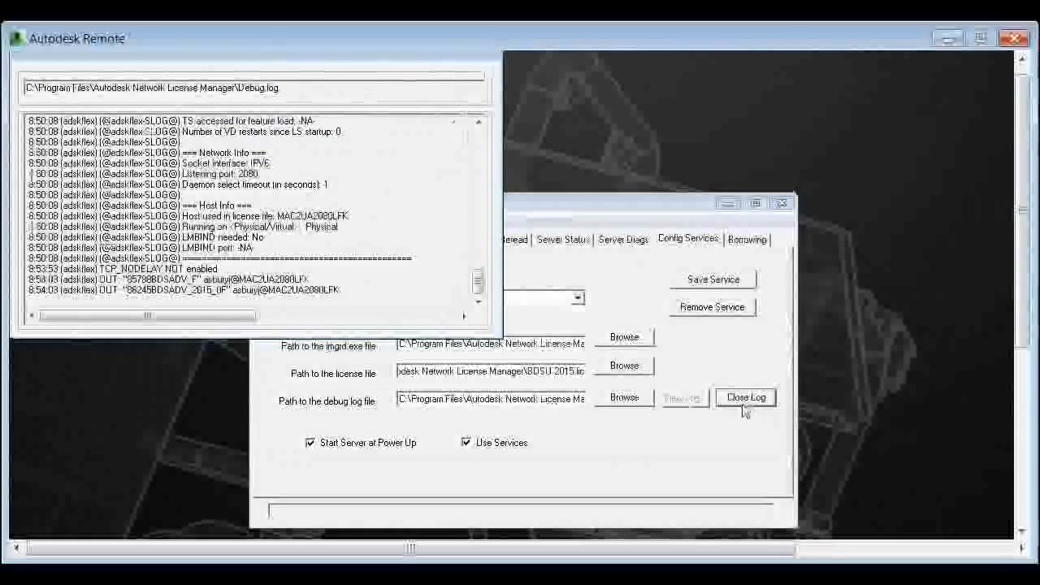
left_click(696, 399)
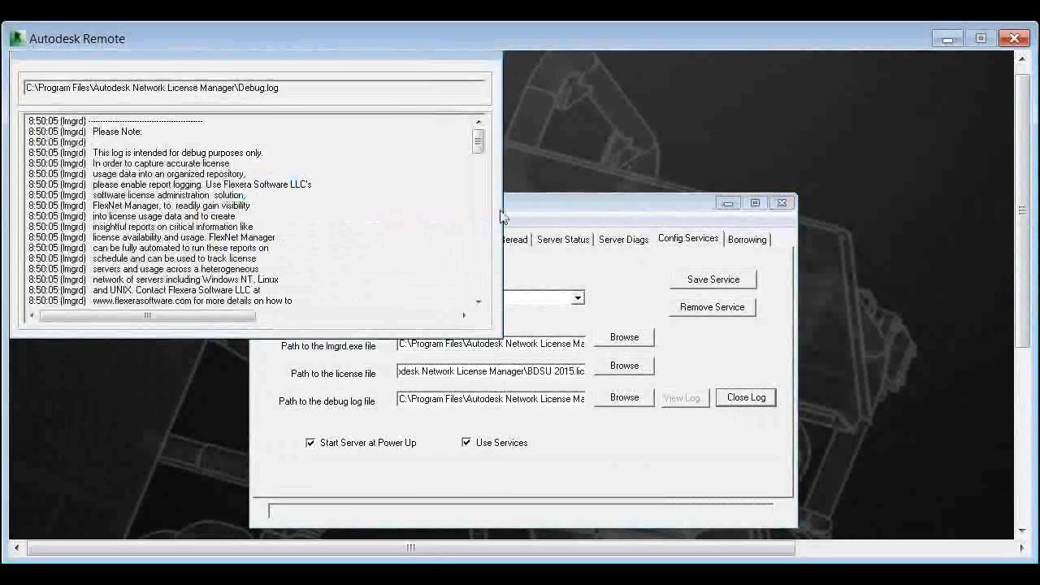
left_click_drag(479, 196, 478, 296)
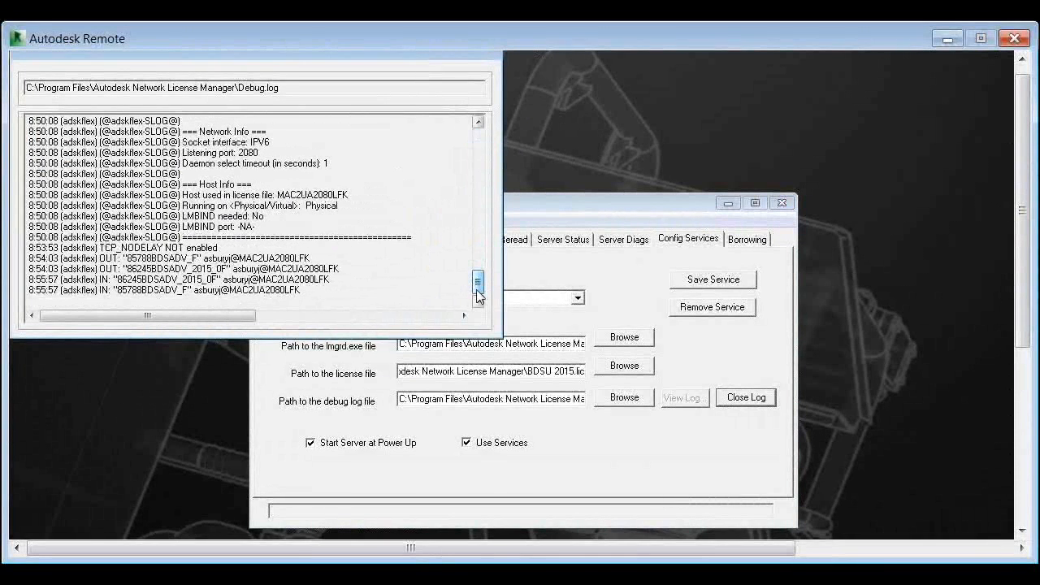